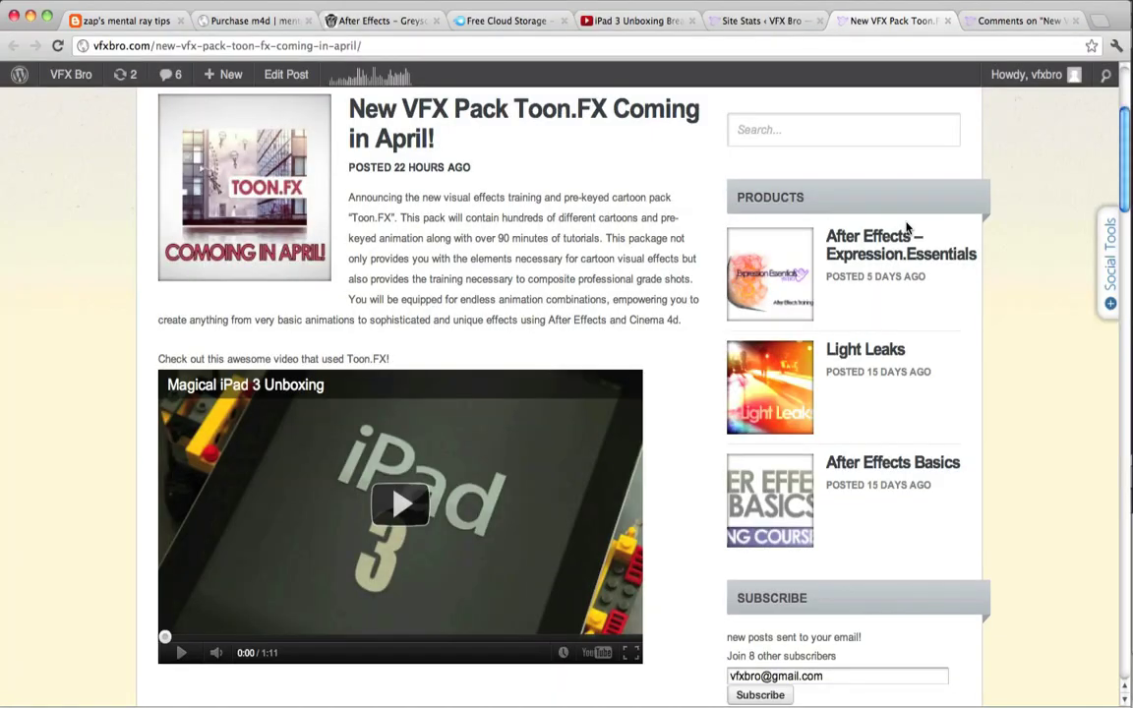
Step: Scroll through the Toon.FX post's videos, then go back to the blog's HOME page
{"action": "scroll", "coordinate": [906, 228], "scroll_direction": "up", "scroll_amount": 1}
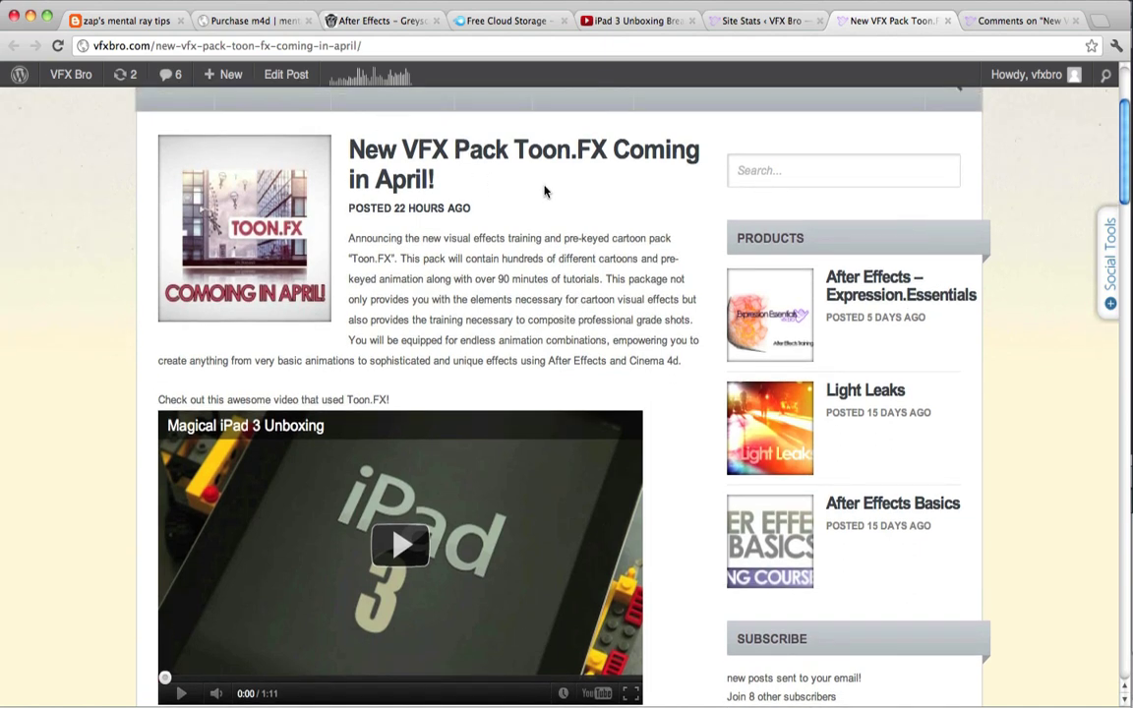
{"action": "scroll", "coordinate": [546, 191], "scroll_direction": "down", "scroll_amount": 8}
{"action": "scroll", "coordinate": [546, 191], "scroll_direction": "down", "scroll_amount": 18}
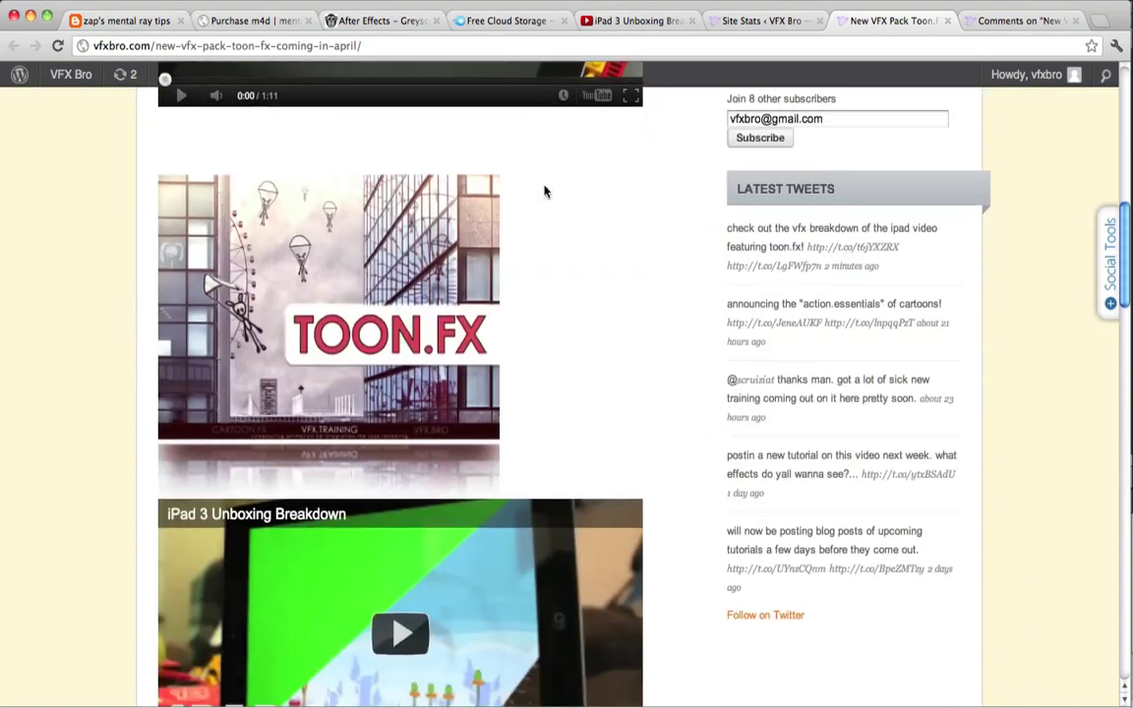
{"action": "scroll", "coordinate": [546, 191], "scroll_direction": "up", "scroll_amount": 4}
{"action": "scroll", "coordinate": [546, 191], "scroll_direction": "up", "scroll_amount": 17}
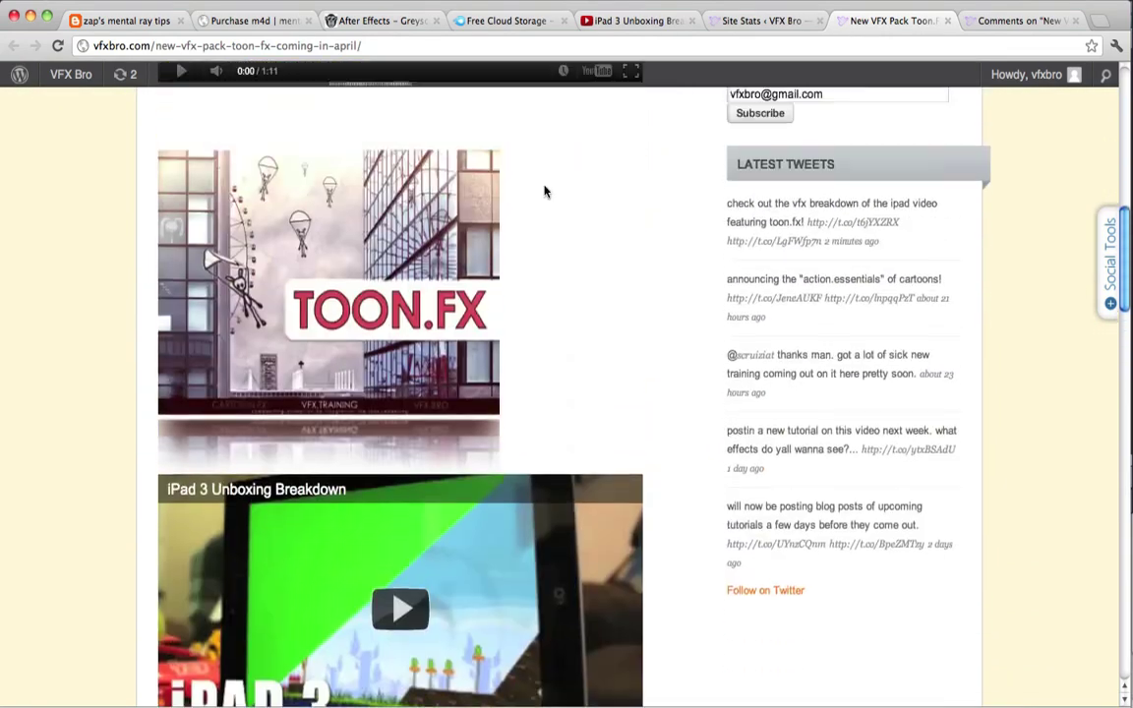
{"action": "scroll", "coordinate": [546, 191], "scroll_direction": "up", "scroll_amount": 3}
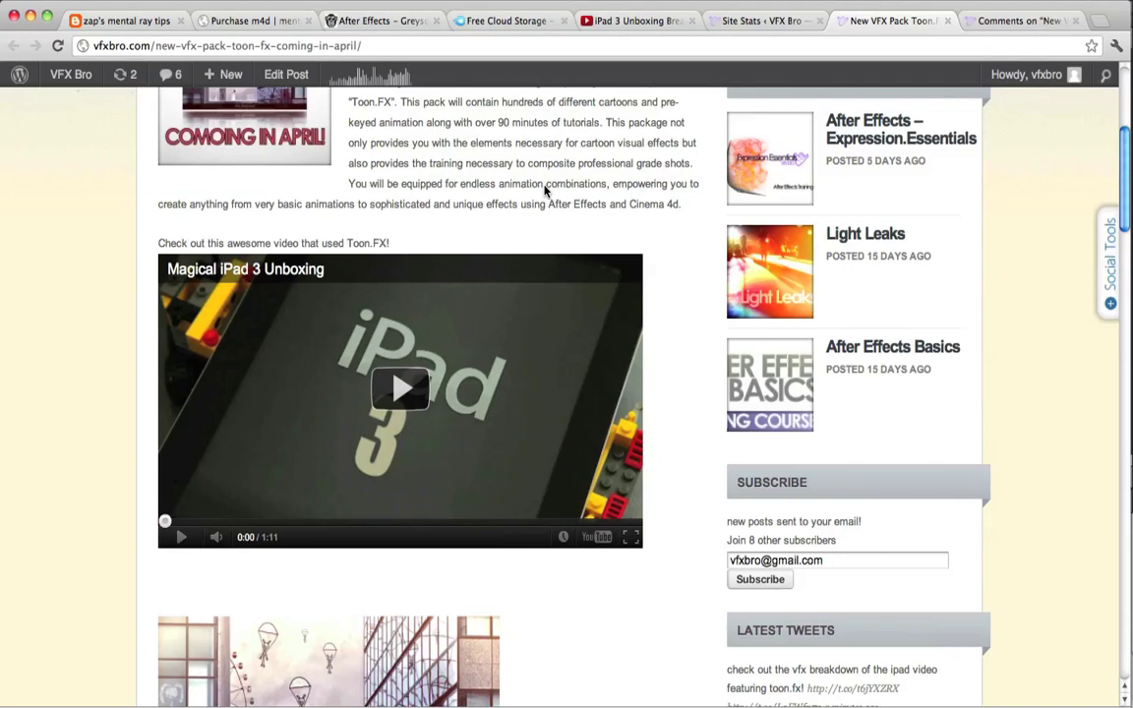
{"action": "scroll", "coordinate": [546, 190], "scroll_direction": "up", "scroll_amount": 2}
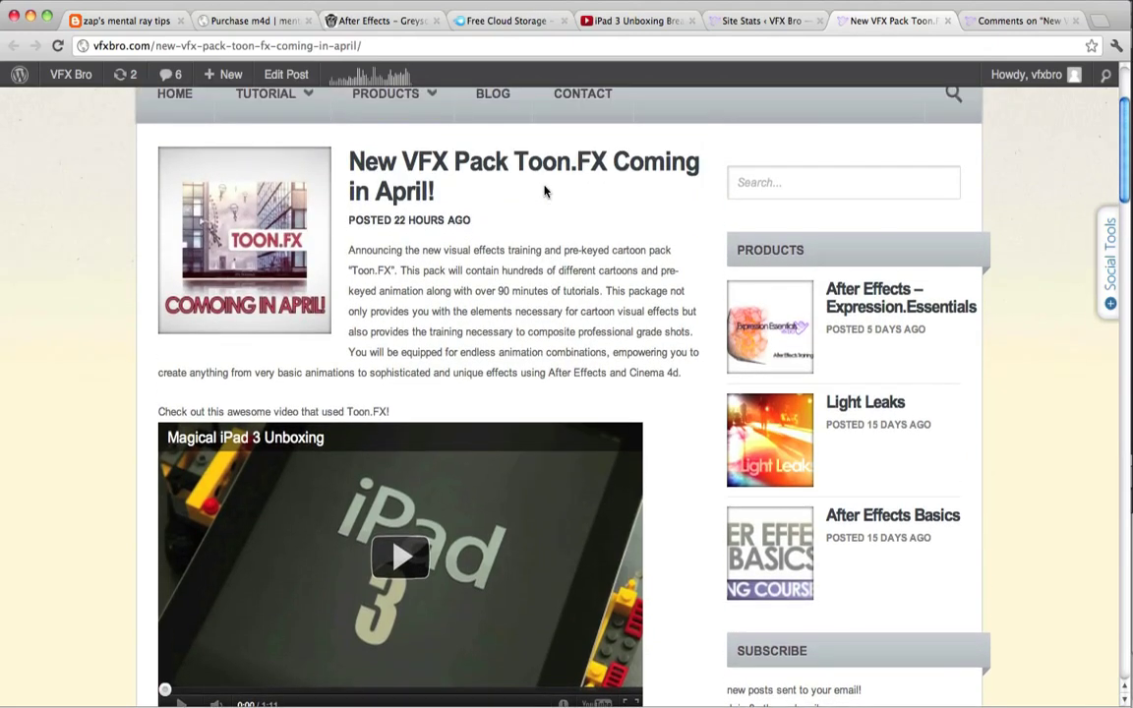
{"action": "scroll", "coordinate": [545, 191], "scroll_direction": "up", "scroll_amount": 1}
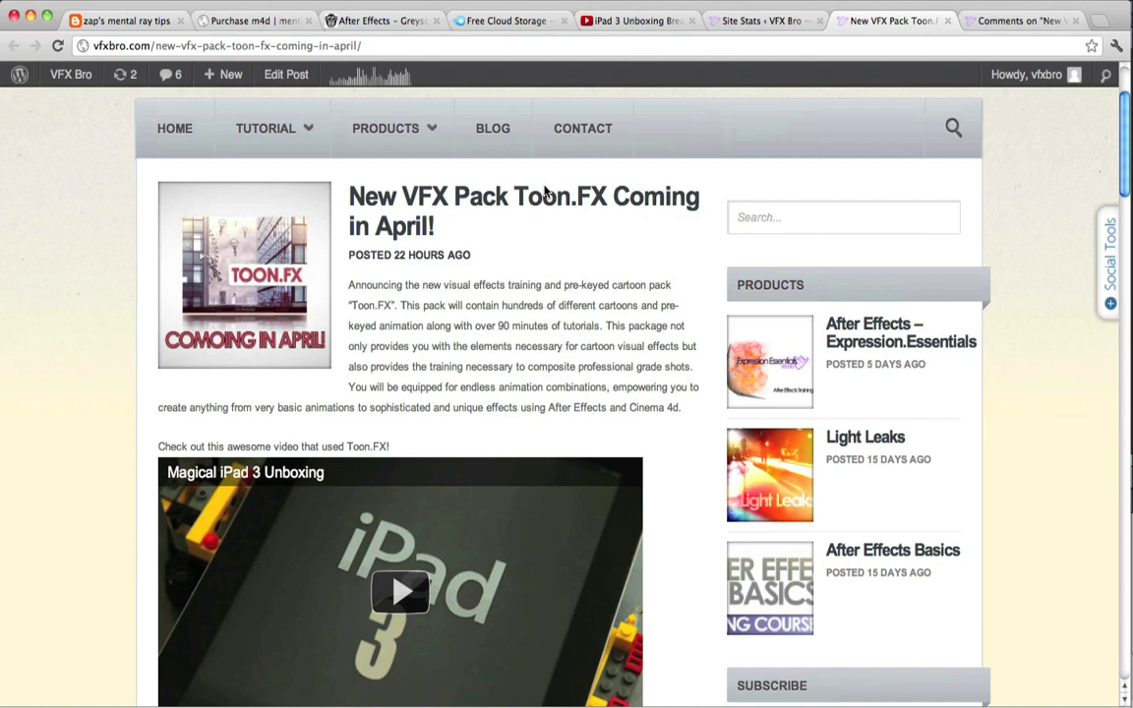
{"action": "scroll", "coordinate": [545, 191], "scroll_direction": "down", "scroll_amount": 15}
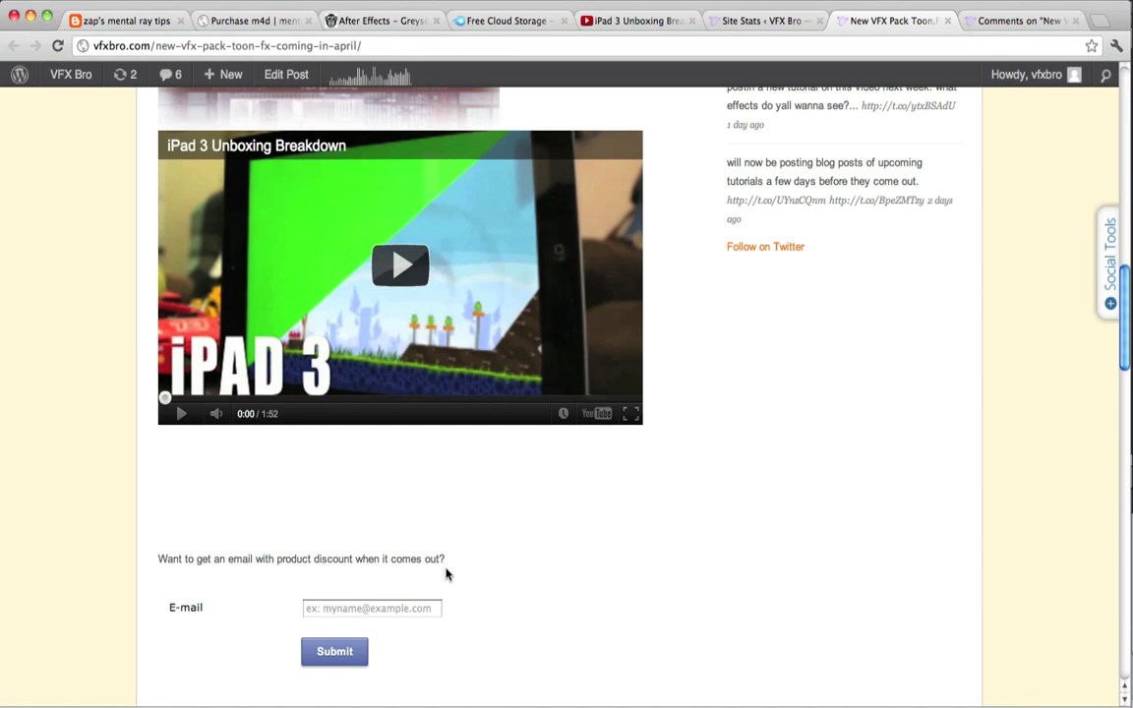
{"action": "scroll", "coordinate": [446, 573], "scroll_direction": "up", "scroll_amount": 15}
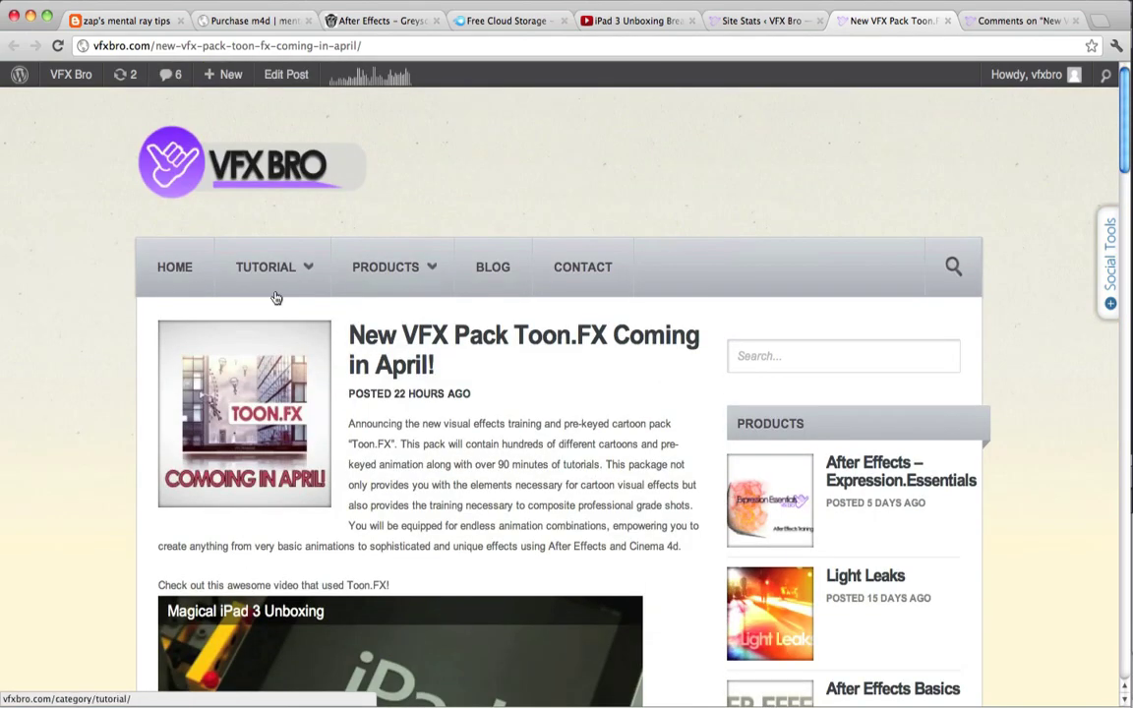
{"action": "left_click", "coordinate": [177, 263]}
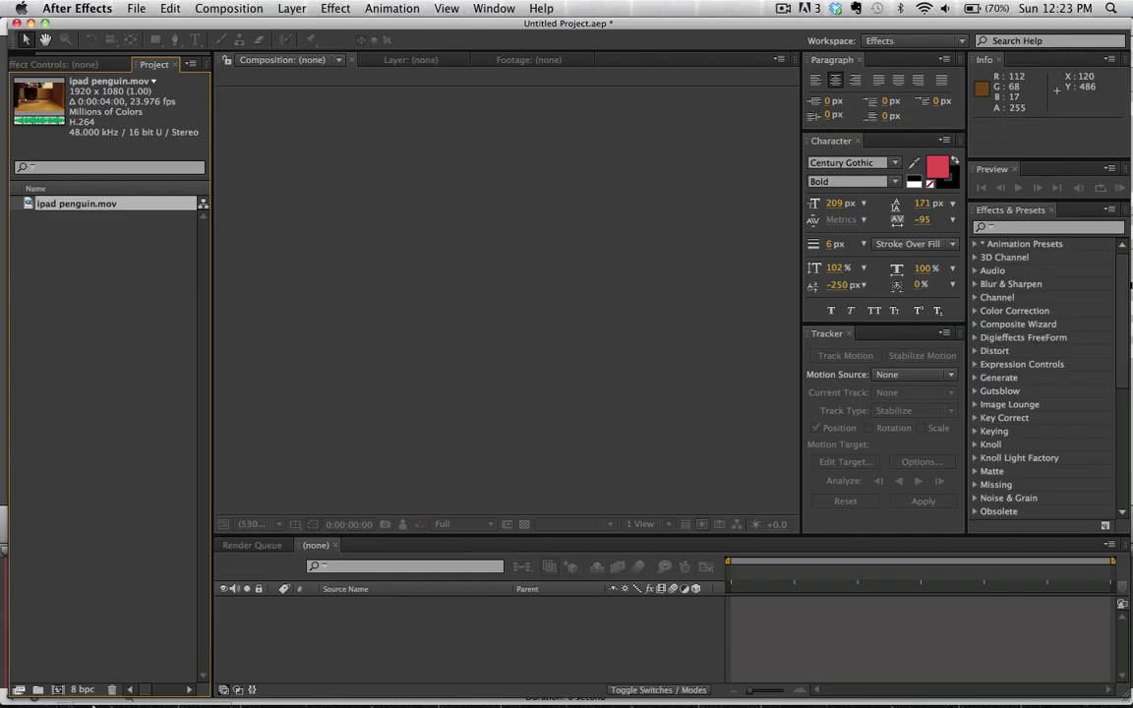
Step: Build the ipad penguin comp from ipad penguin.mov, RAM-preview it, and scrub to a later penguin frame
{"action": "left_click_drag", "start_coordinate": [50, 201], "coordinate": [57, 689]}
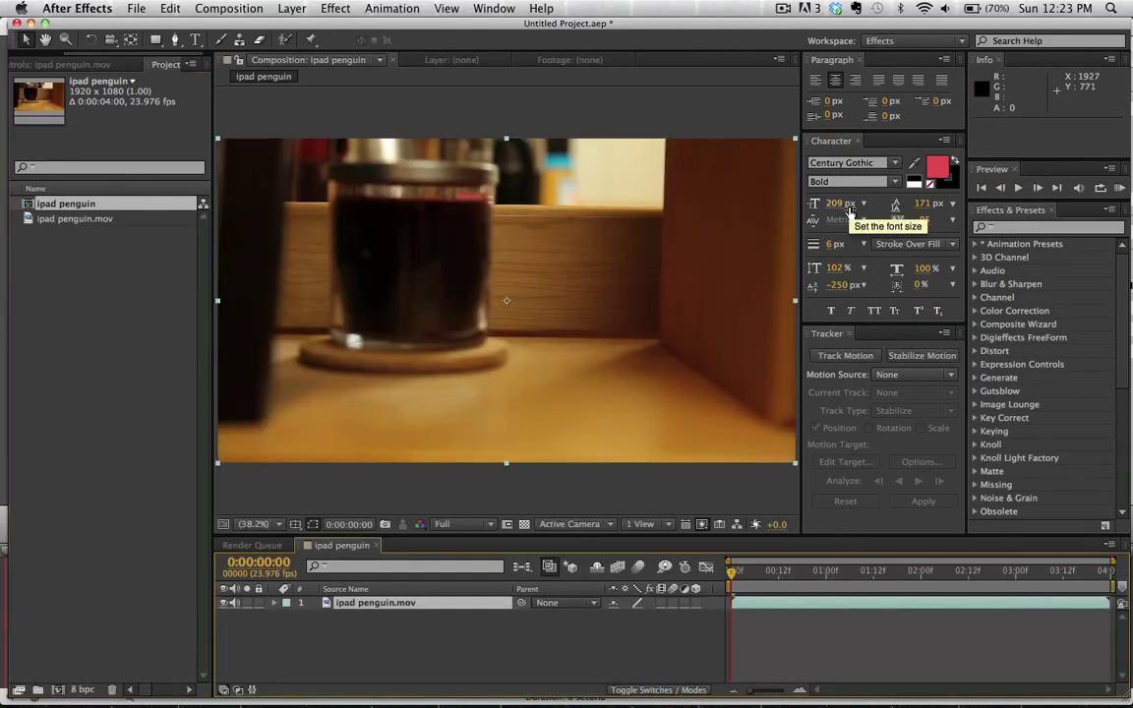
{"action": "left_click", "coordinate": [1118, 193]}
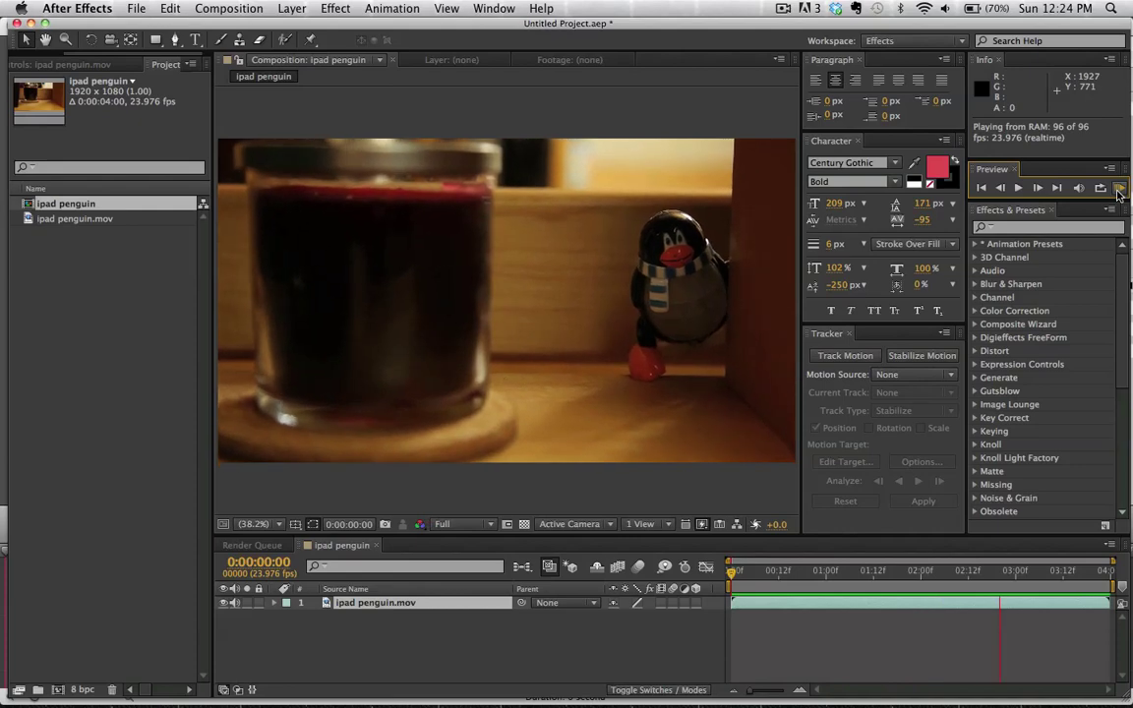
{"action": "left_click", "coordinate": [1119, 194]}
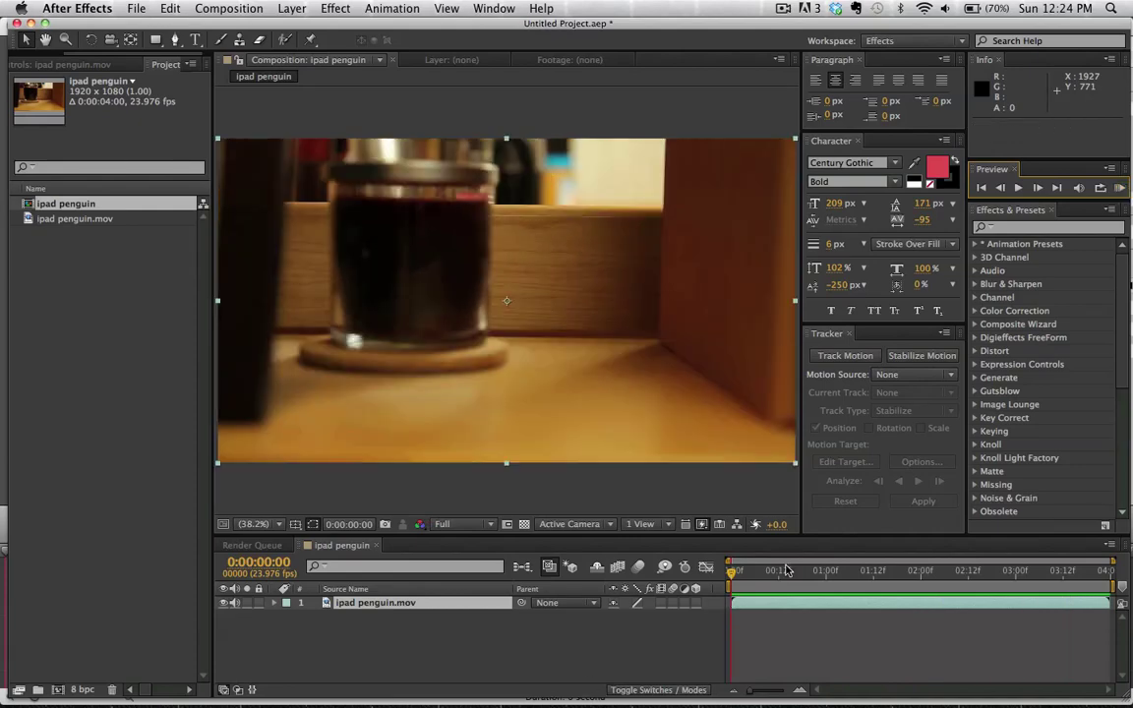
{"action": "left_click_drag", "start_coordinate": [747, 570], "coordinate": [1000, 590]}
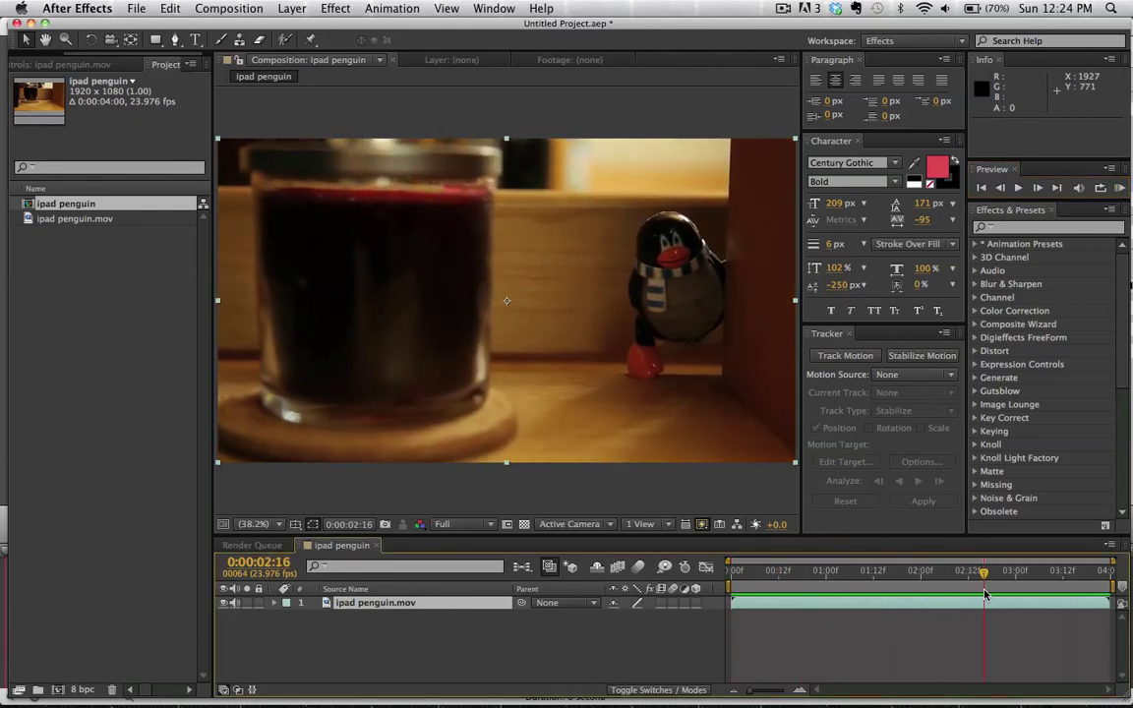
{"action": "mouse_move", "coordinate": [659, 679]}
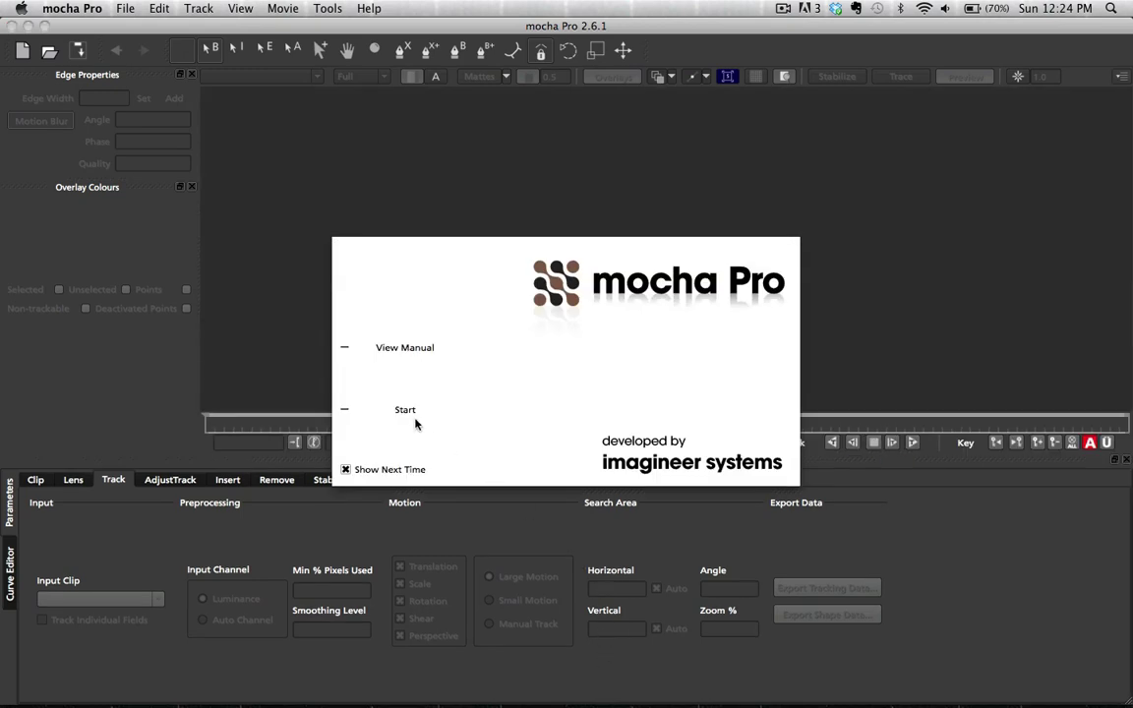
Step: Create a new mocha project from the ipad penguin clip in Documents, overwriting ipad penguin.mocha
{"action": "left_click", "coordinate": [406, 409]}
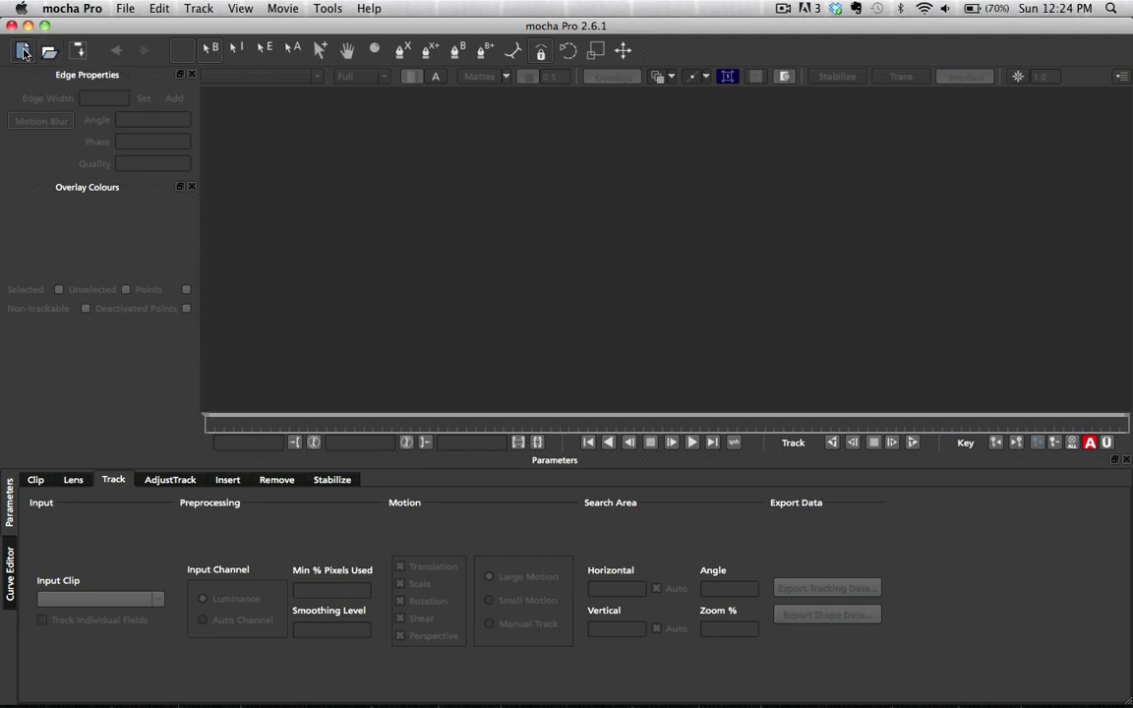
{"action": "left_click", "coordinate": [23, 52]}
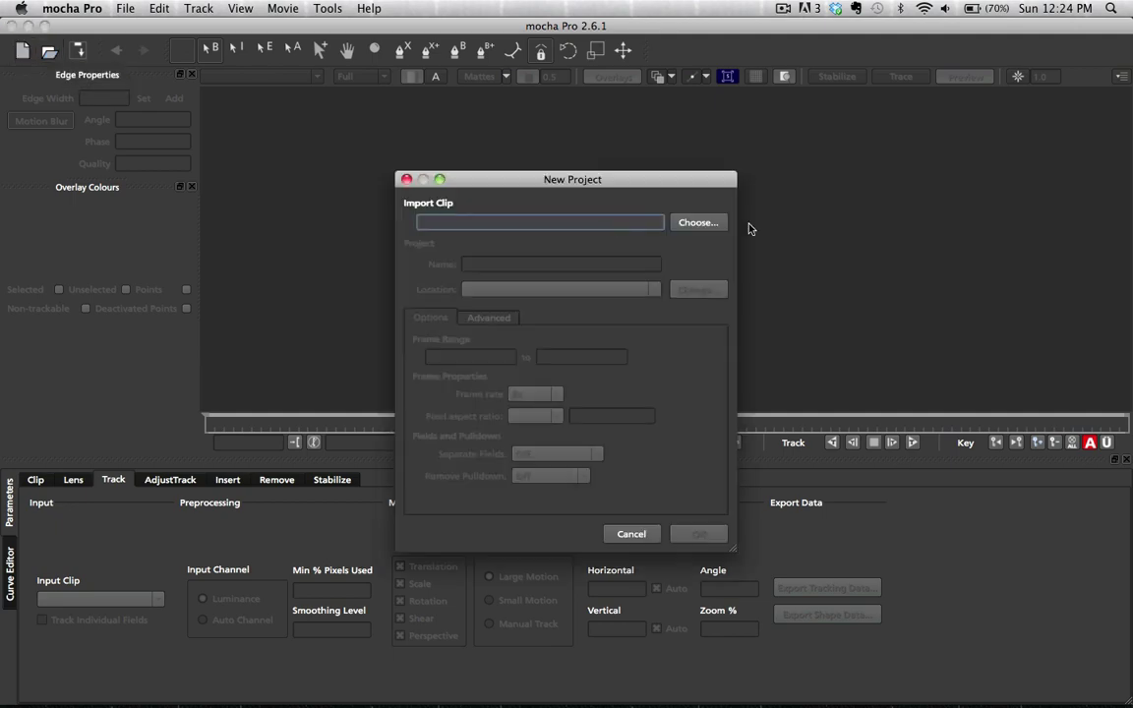
{"action": "left_click", "coordinate": [698, 222]}
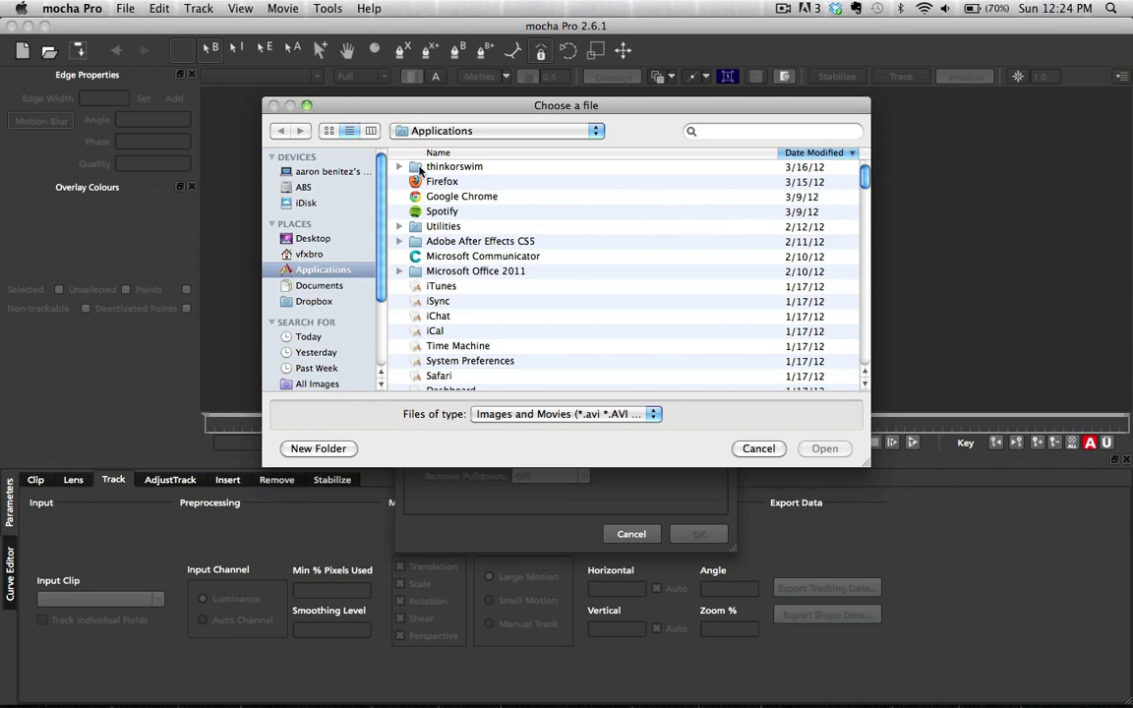
{"action": "left_click", "coordinate": [317, 238]}
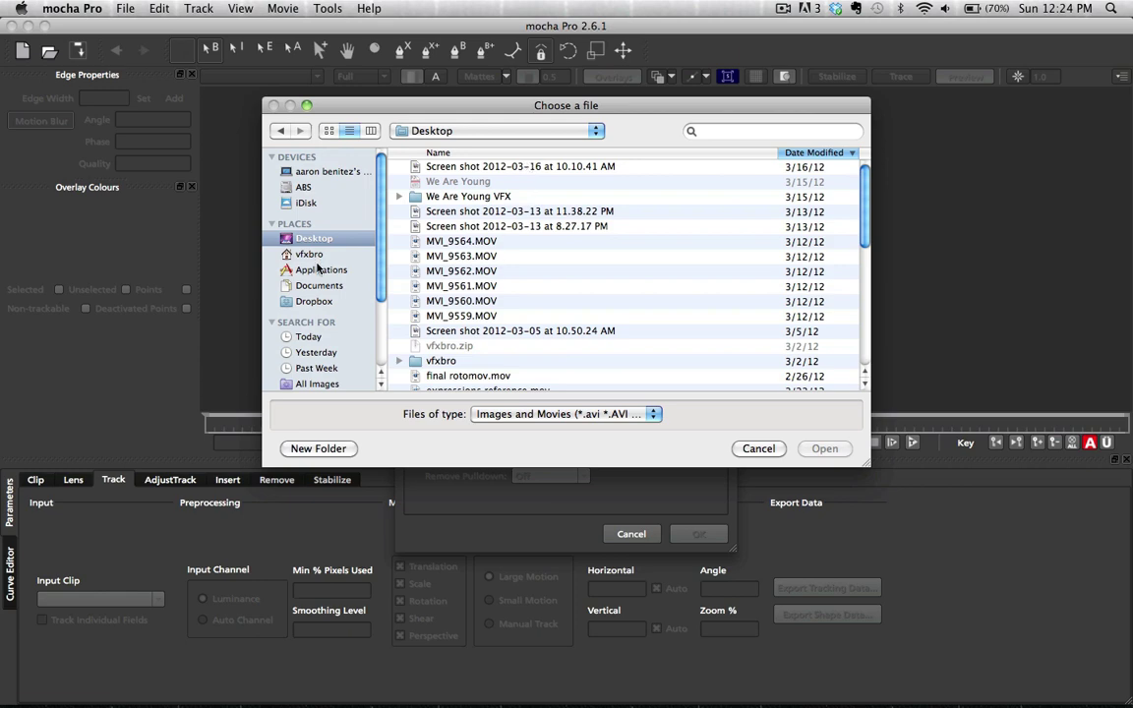
{"action": "left_click", "coordinate": [318, 285]}
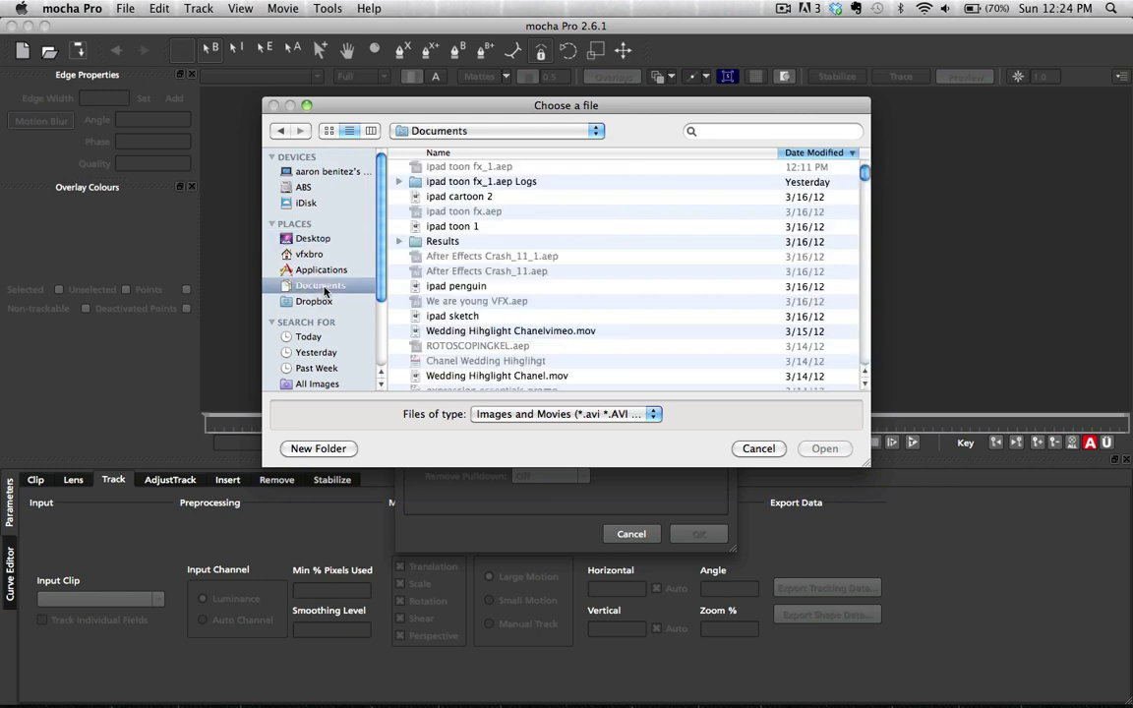
{"action": "double_click", "coordinate": [468, 291]}
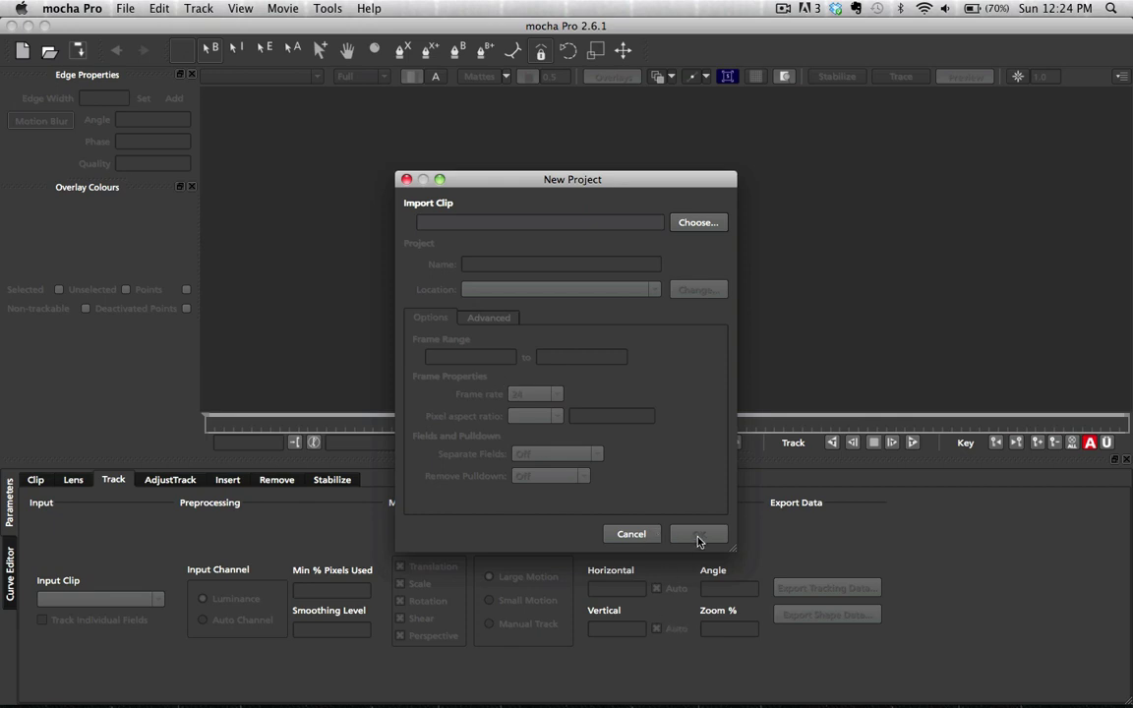
{"action": "left_click", "coordinate": [698, 535]}
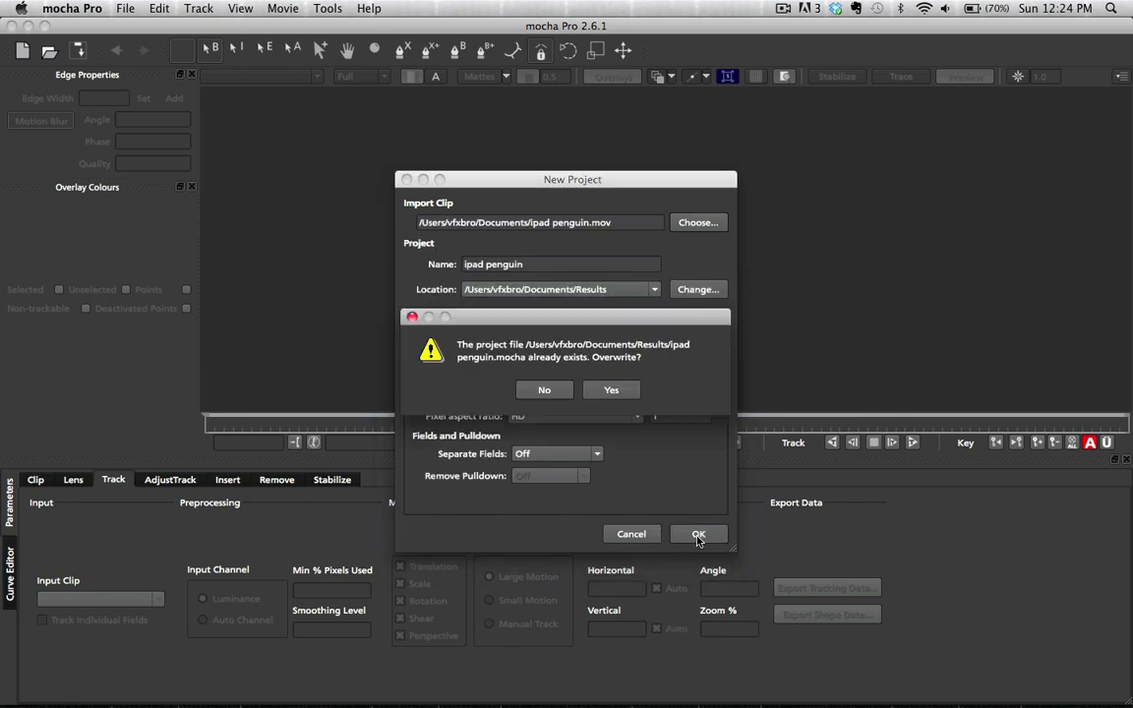
{"action": "left_click", "coordinate": [610, 390]}
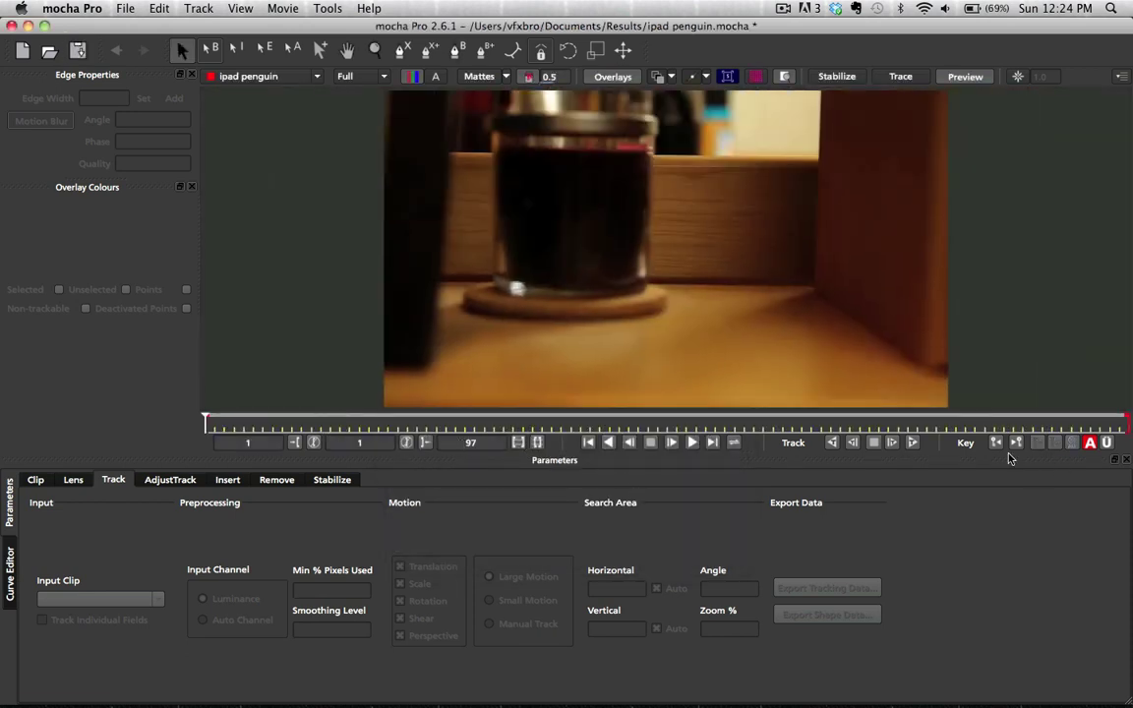
Step: Go to frame 82 and zoom in on the penguin's face
{"action": "left_click", "coordinate": [979, 425]}
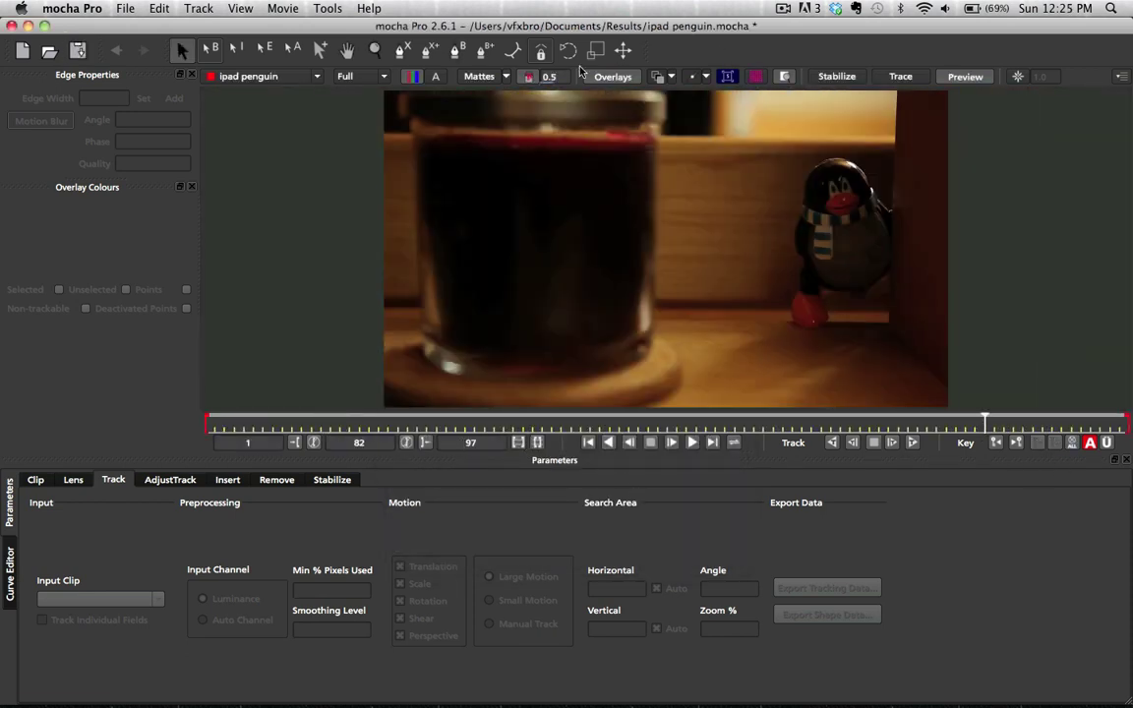
{"action": "left_click", "coordinate": [375, 50]}
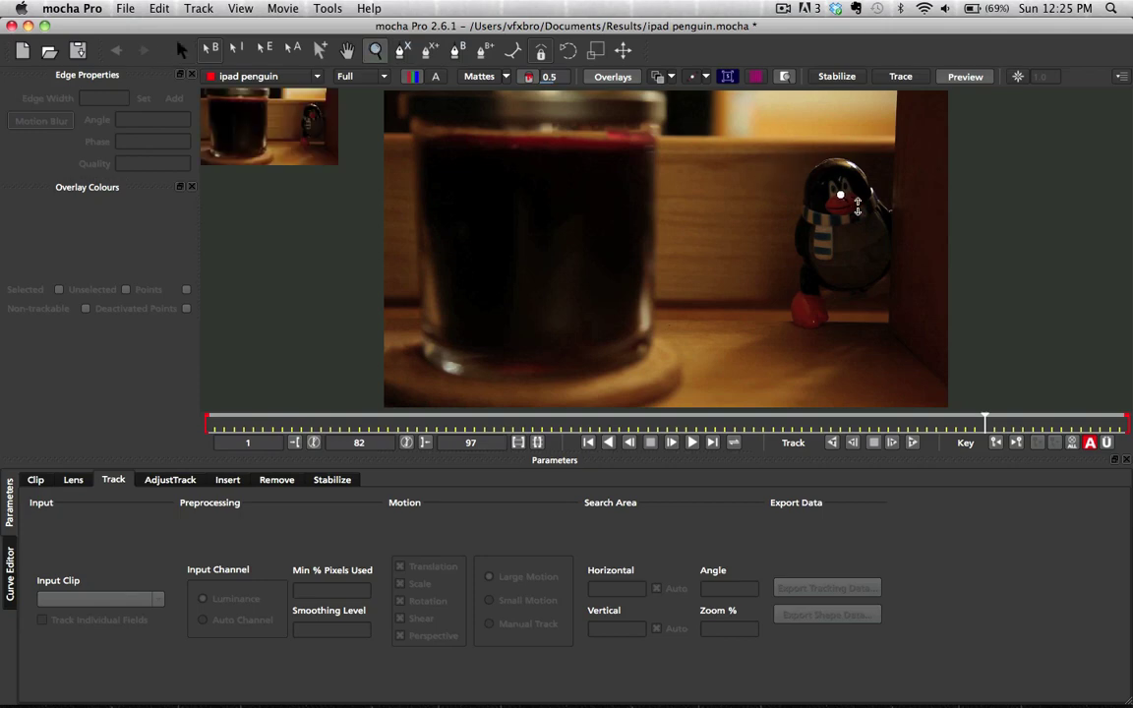
{"action": "left_click", "coordinate": [824, 177]}
{"action": "left_click", "coordinate": [824, 177]}
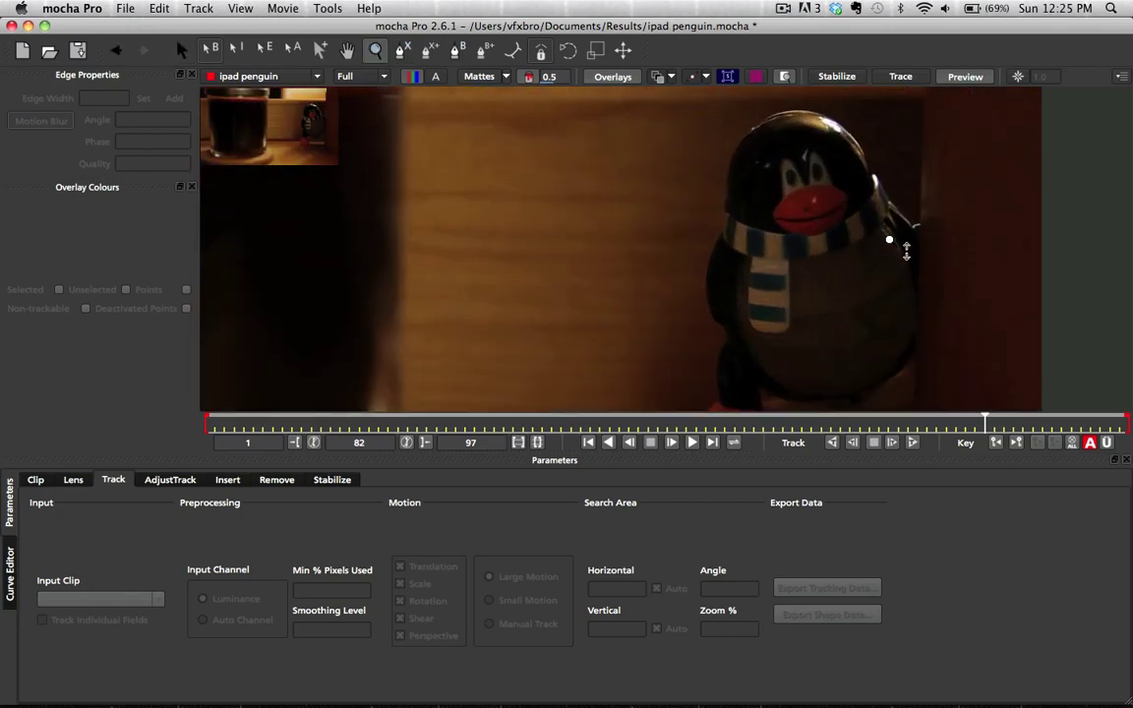
{"action": "left_click", "coordinate": [896, 234]}
Step: Trace X-Spline points around the penguin's head and beak
{"action": "left_click", "coordinate": [403, 50]}
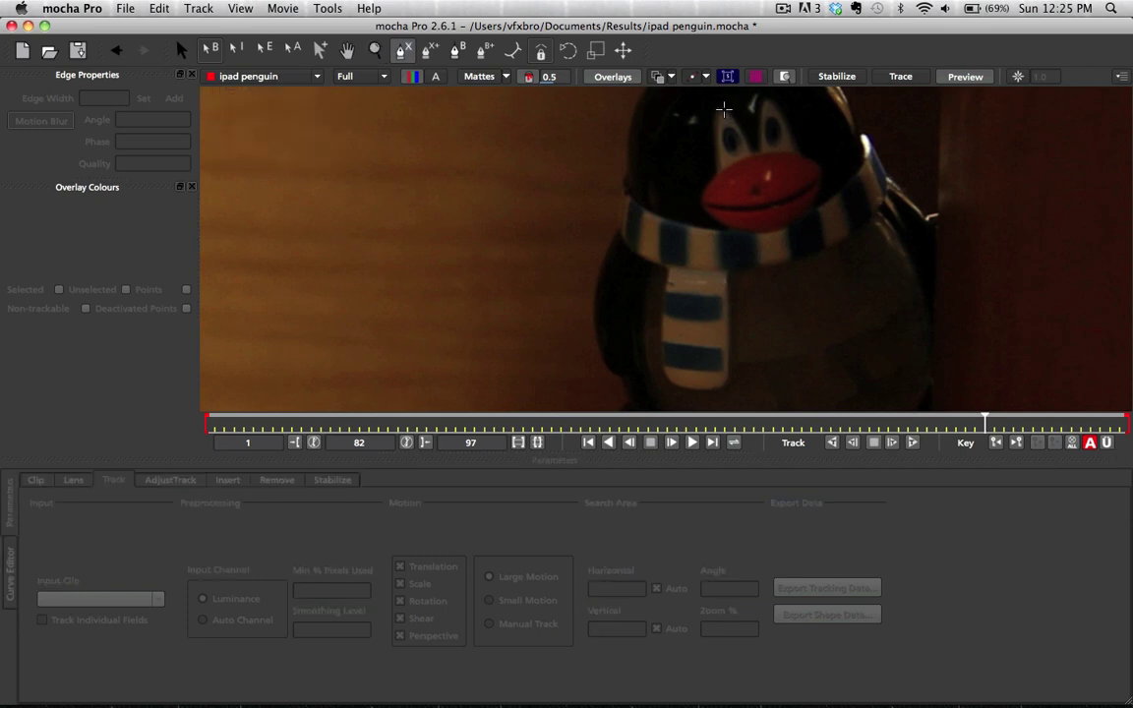
{"action": "left_click", "coordinate": [724, 111]}
{"action": "left_click", "coordinate": [712, 180]}
{"action": "left_click", "coordinate": [687, 131]}
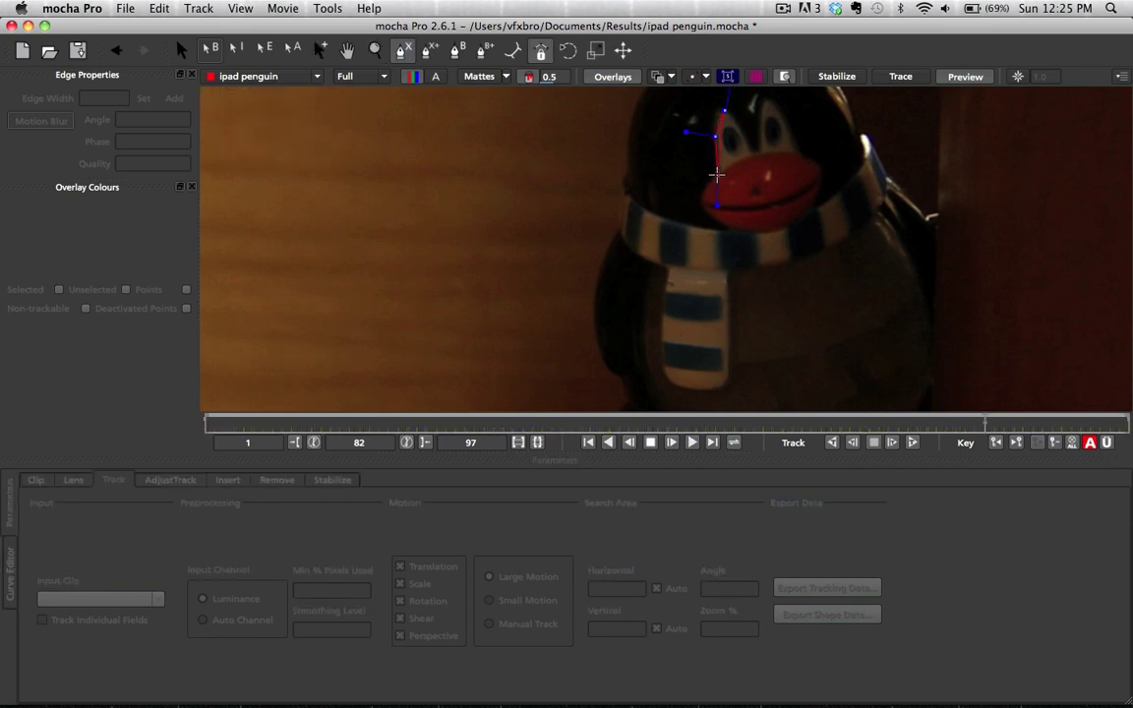
{"action": "left_click", "coordinate": [700, 213]}
{"action": "left_click", "coordinate": [753, 233]}
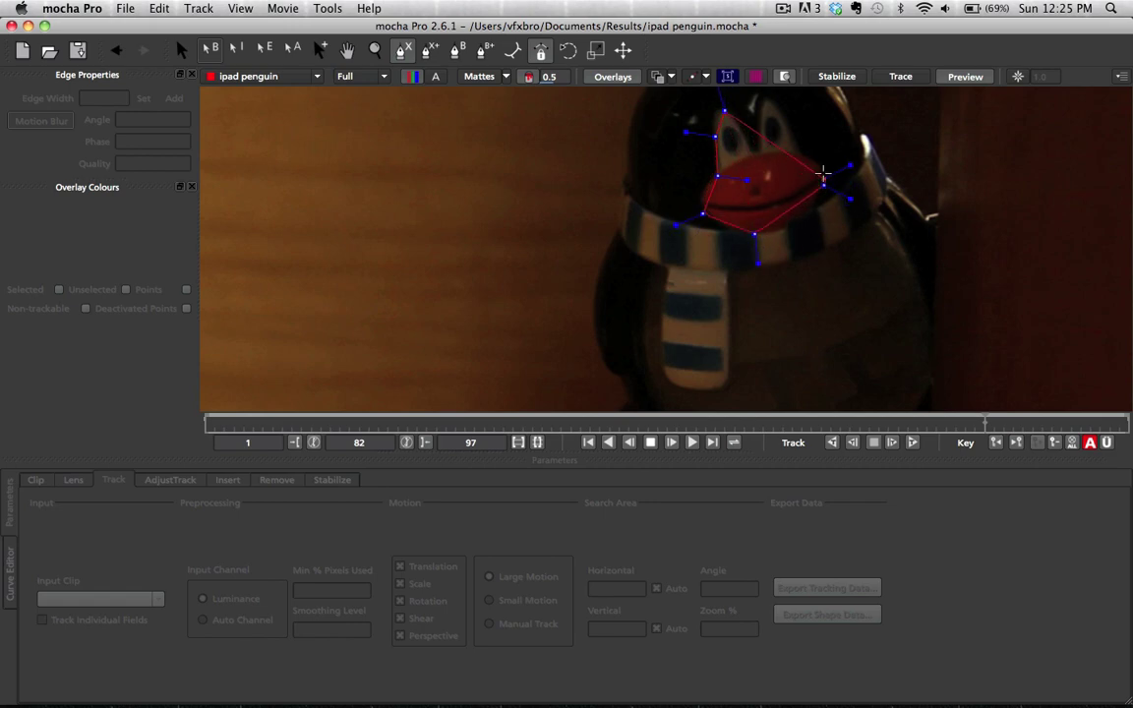
{"action": "left_click", "coordinate": [823, 176]}
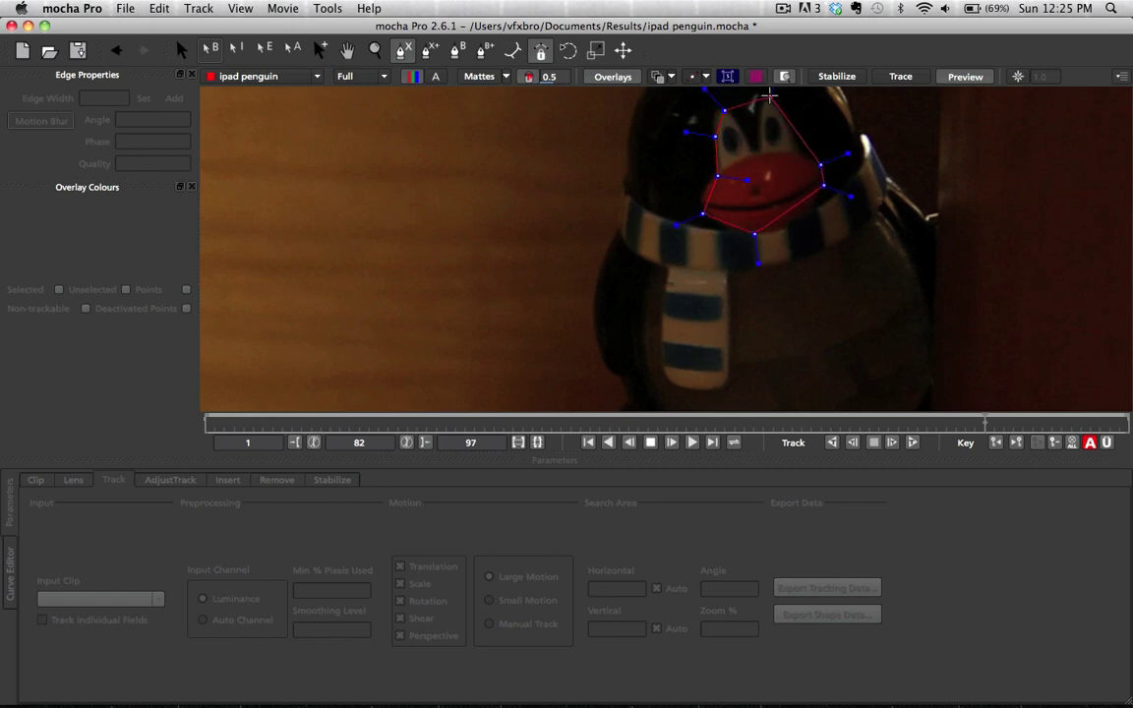
{"action": "left_click", "coordinate": [766, 98]}
{"action": "left_click", "coordinate": [758, 127]}
Step: Close the face spline, then draw a small four-point X-Spline shape on the beak
{"action": "right_click", "coordinate": [728, 111]}
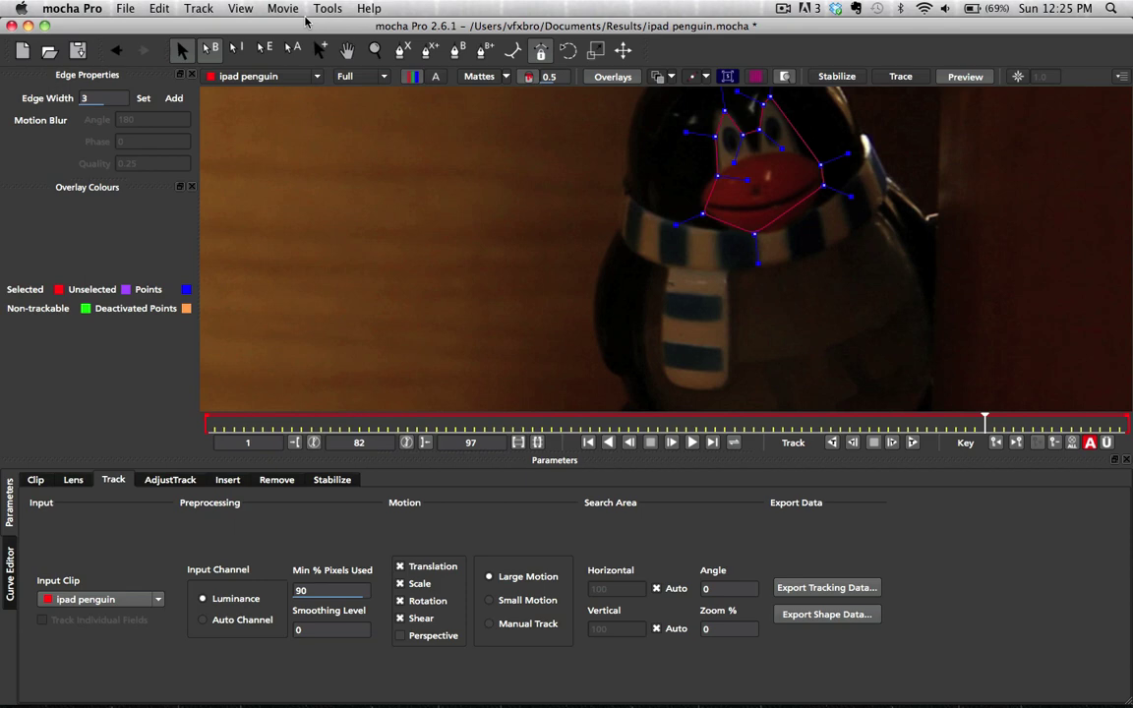
{"action": "left_click", "coordinate": [403, 49]}
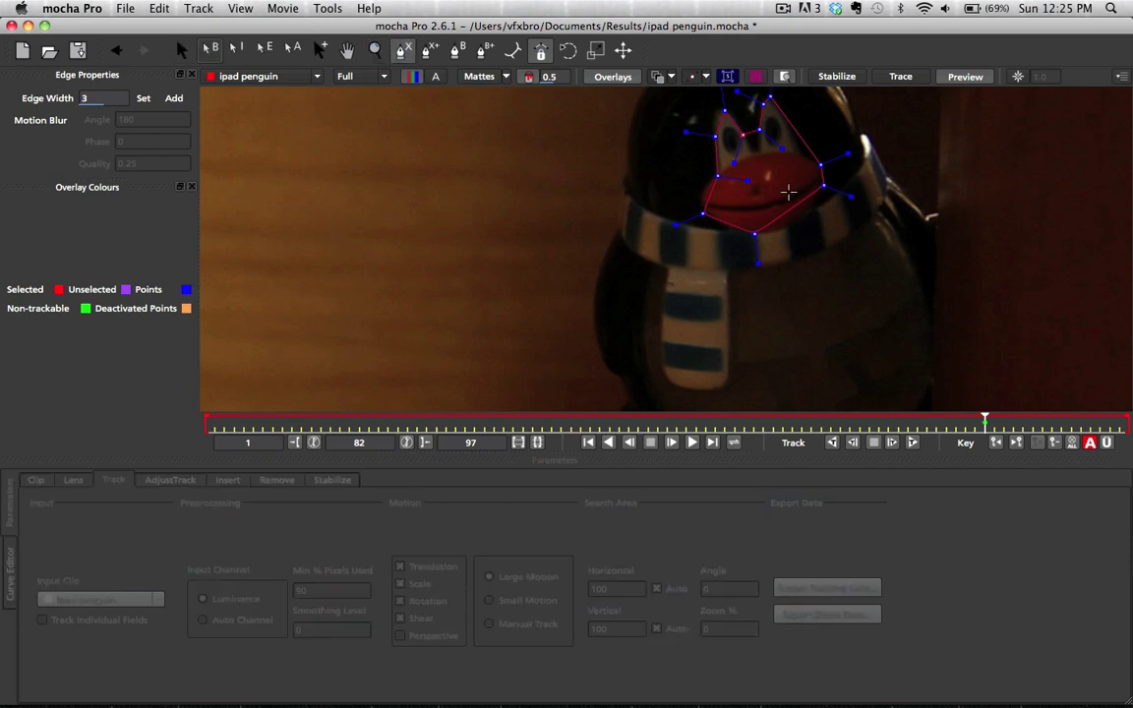
{"action": "left_click", "coordinate": [768, 188]}
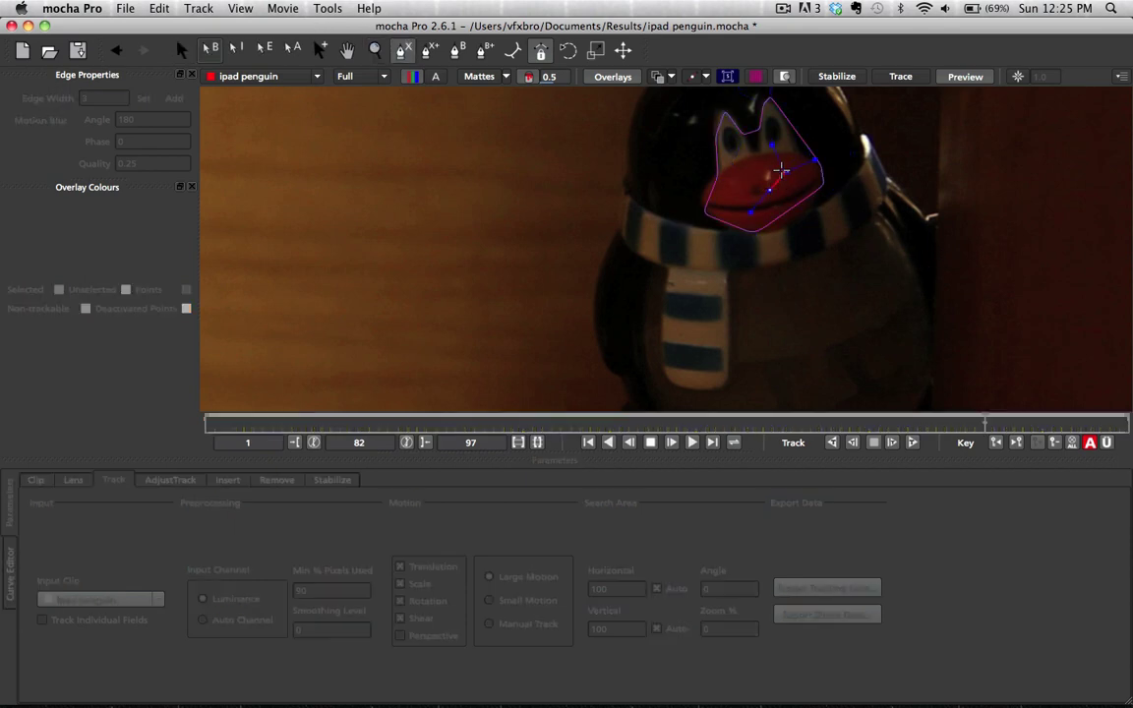
{"action": "left_click", "coordinate": [785, 171]}
{"action": "left_click", "coordinate": [747, 167]}
{"action": "left_click", "coordinate": [774, 189]}
{"action": "right_click", "coordinate": [771, 193]}
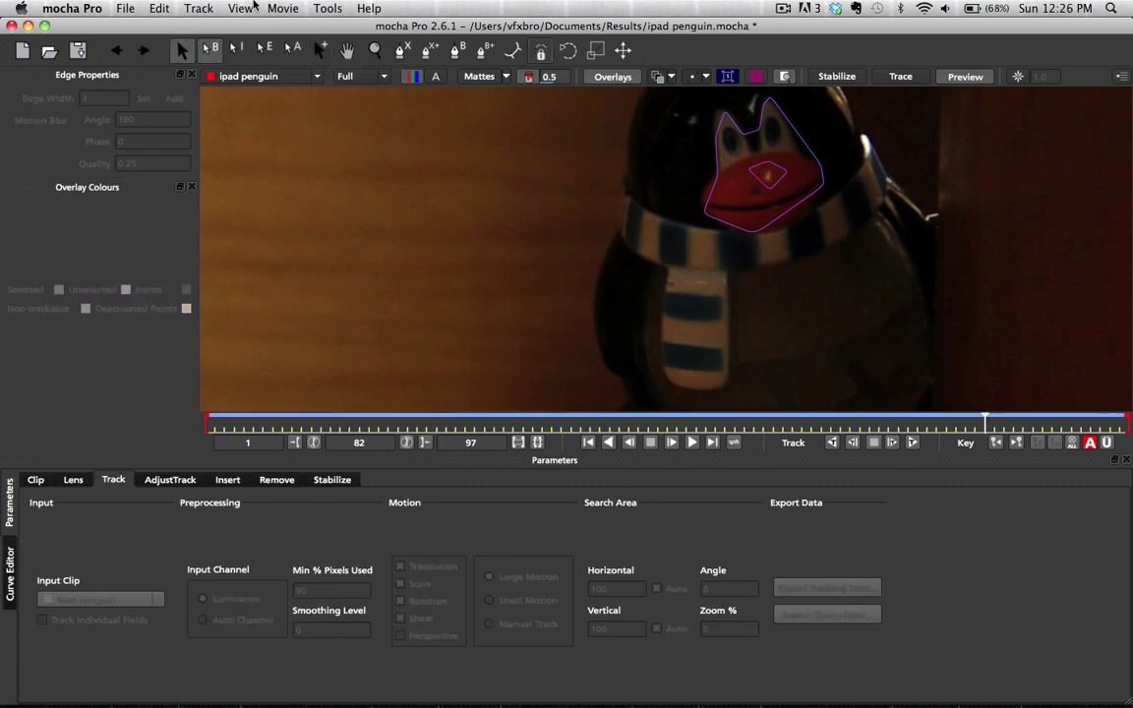
Step: Show the Layer Properties and Layer Controls panels and select Layer 2
{"action": "left_click", "coordinate": [240, 8]}
{"action": "left_click", "coordinate": [296, 245]}
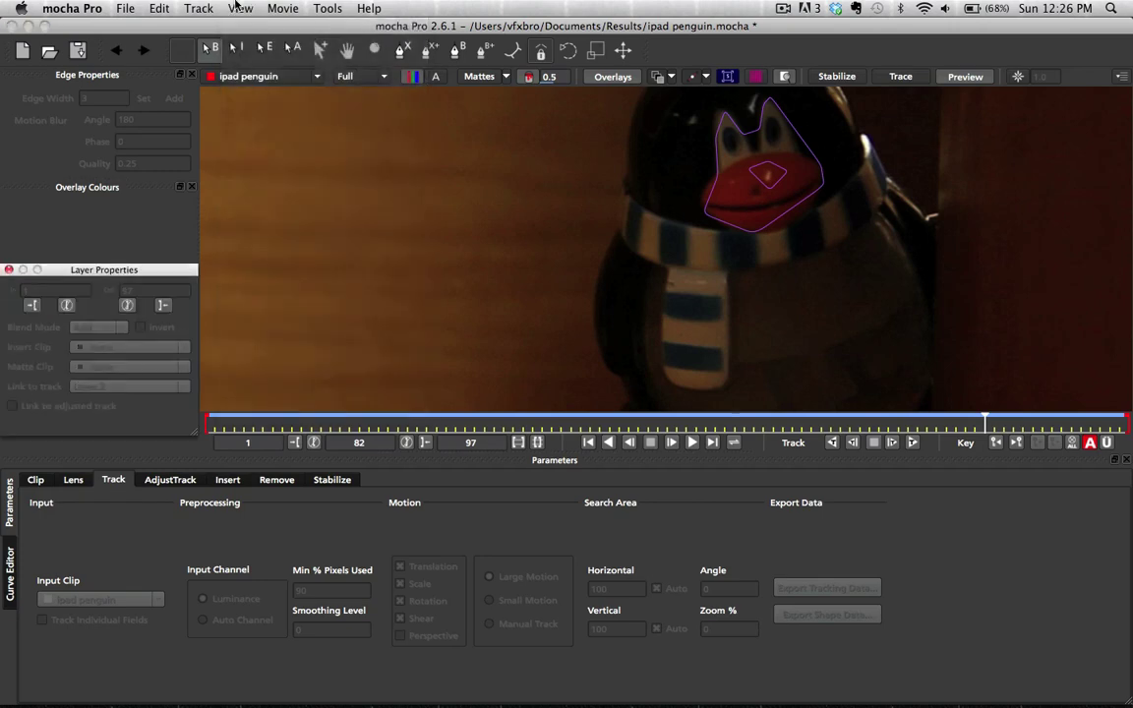
{"action": "left_click", "coordinate": [240, 8]}
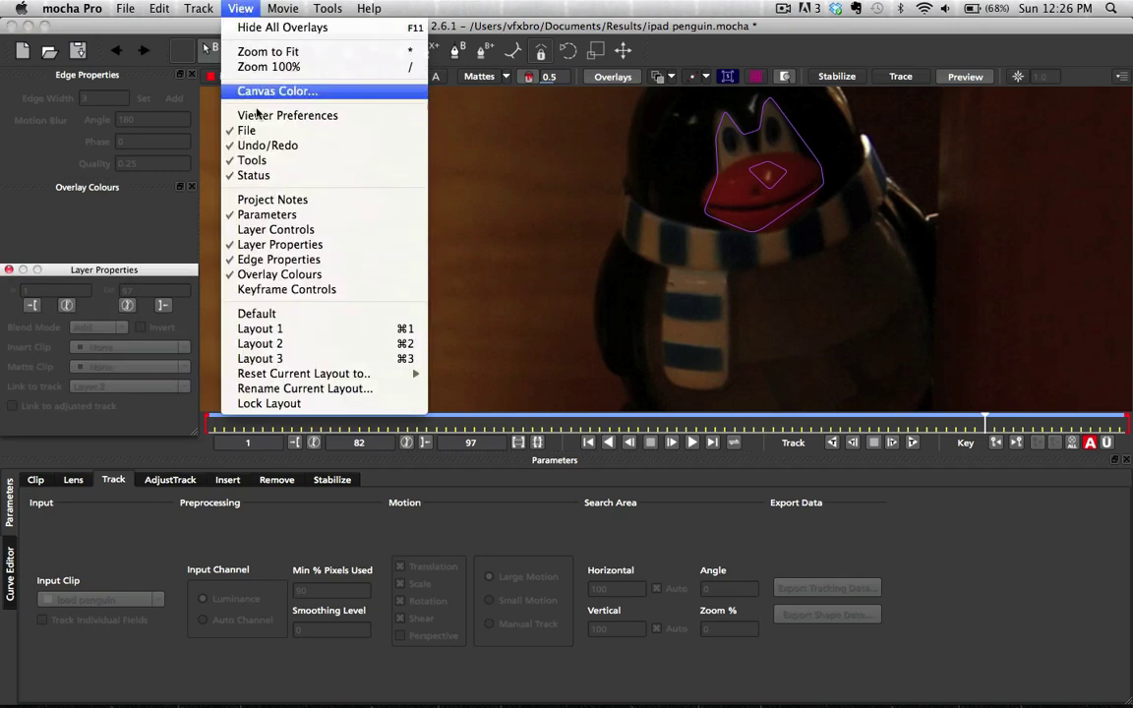
{"action": "left_click", "coordinate": [290, 229]}
{"action": "left_click", "coordinate": [511, 281]}
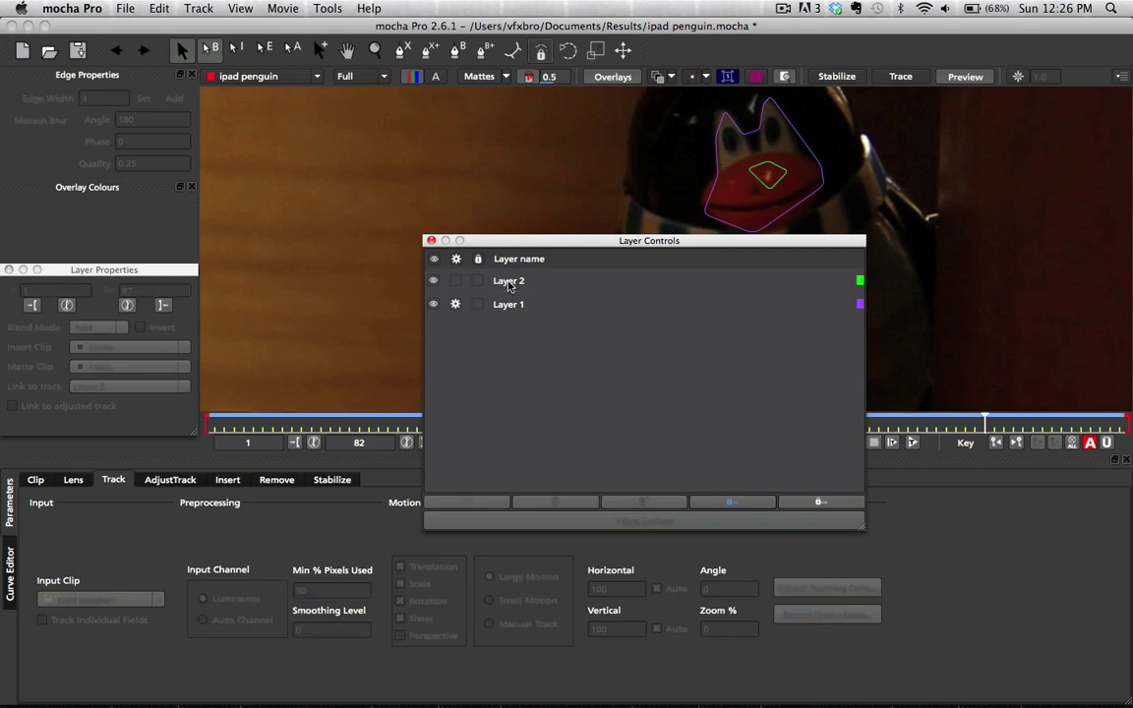
Step: Set Layer 2's blend mode and link it to Layer 1's track
{"action": "left_click", "coordinate": [509, 282]}
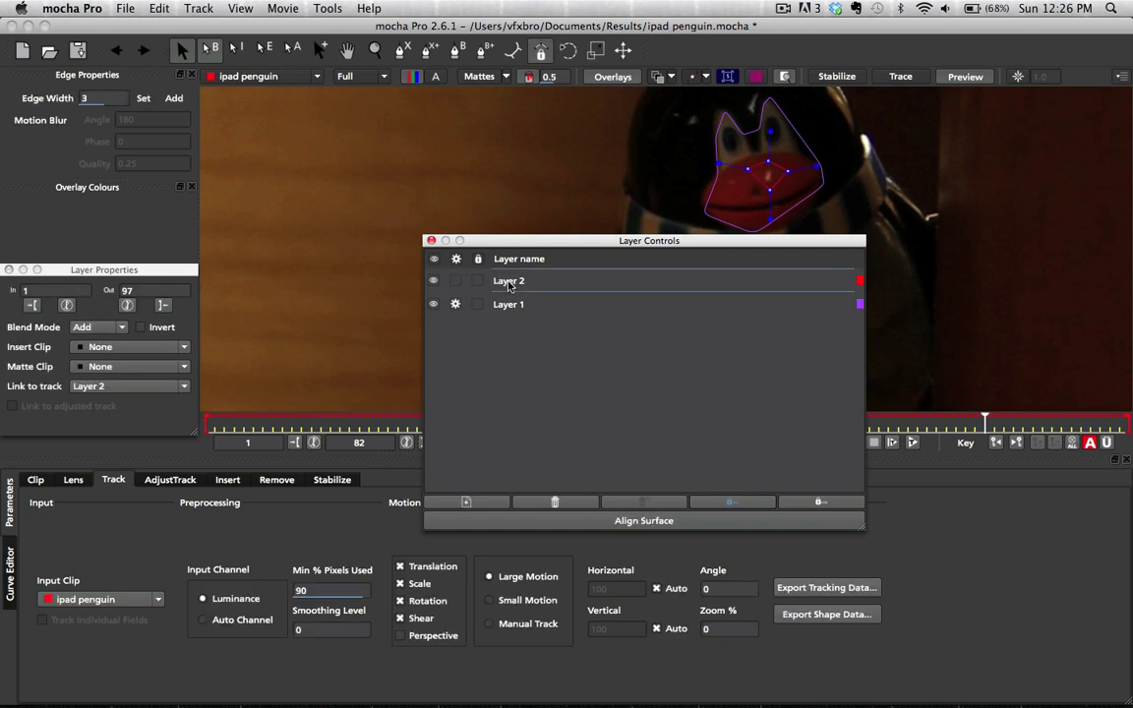
{"action": "left_click", "coordinate": [109, 332]}
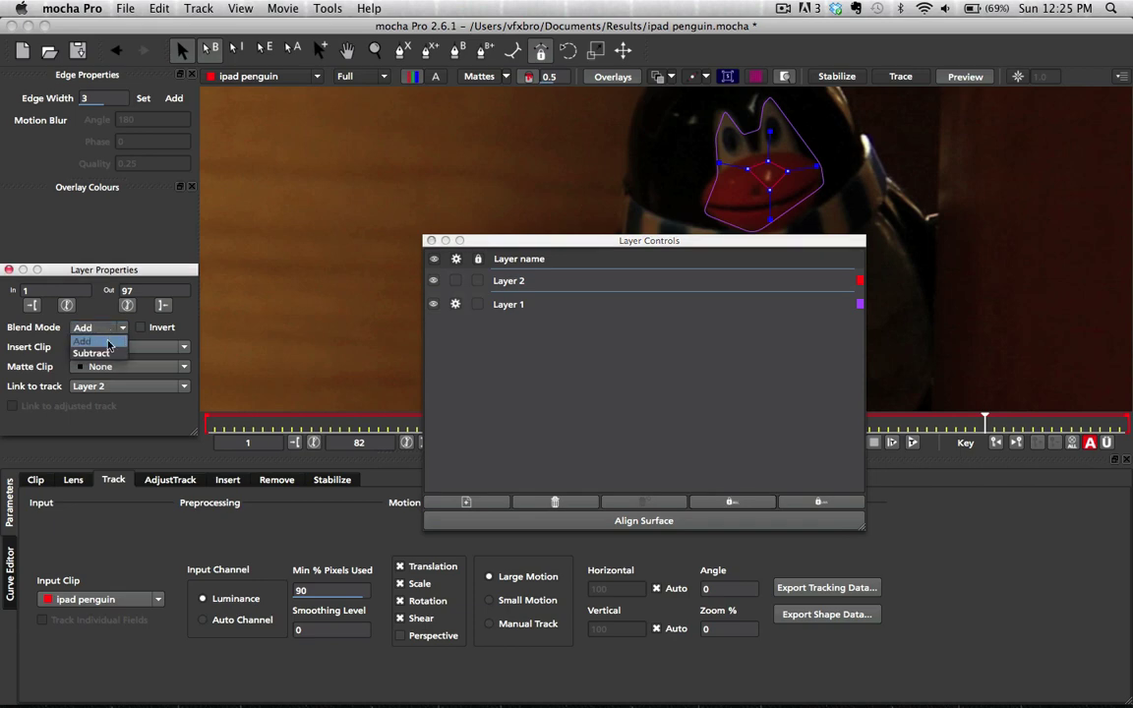
{"action": "left_click", "coordinate": [93, 353]}
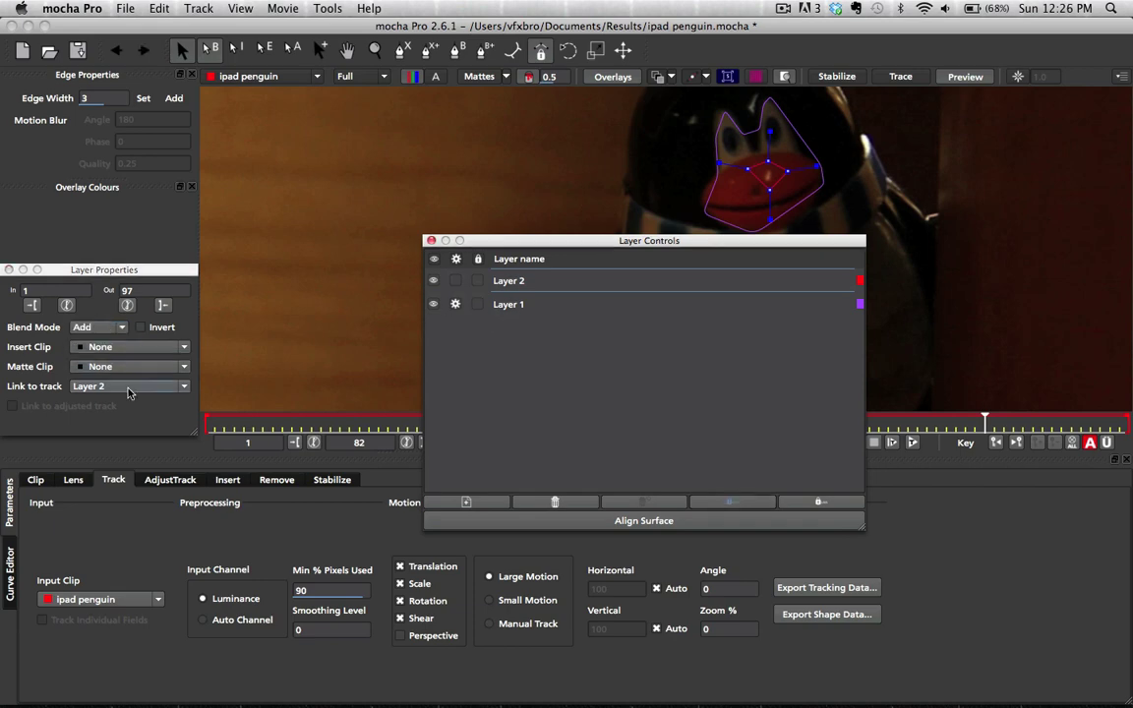
{"action": "left_click", "coordinate": [128, 387]}
{"action": "left_click", "coordinate": [113, 366]}
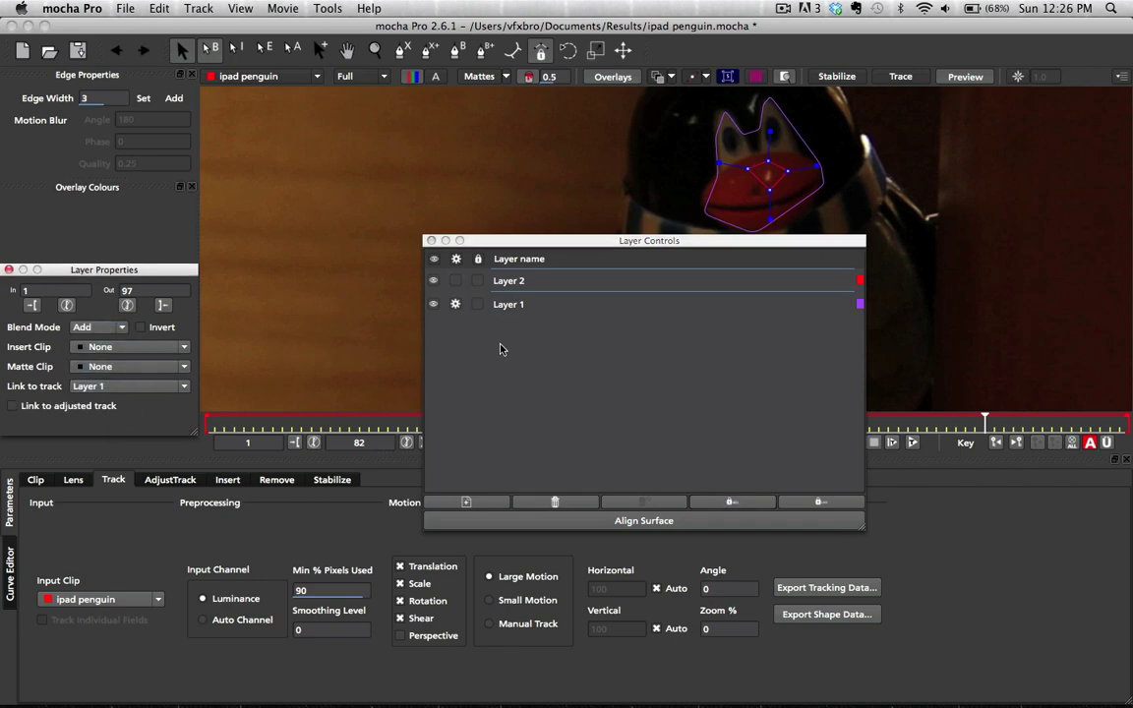
Step: Select Layer 1 and close the Layer Controls and Layer Properties panels
{"action": "left_click", "coordinate": [510, 312]}
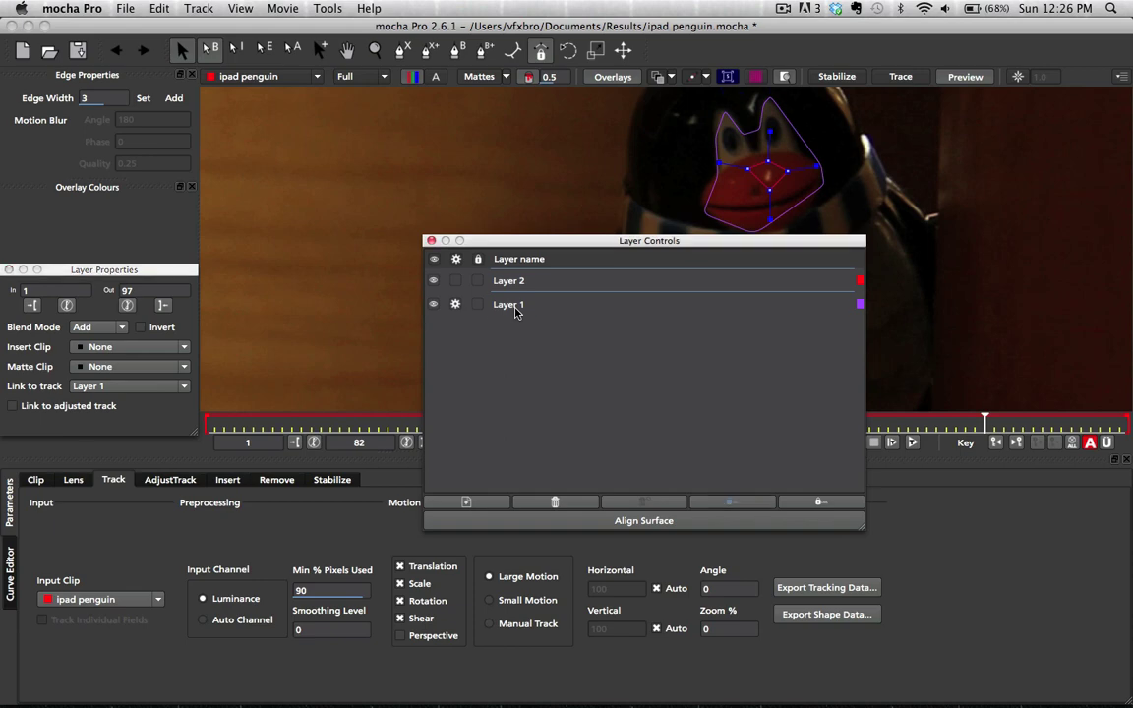
{"action": "left_click", "coordinate": [430, 241]}
{"action": "left_click", "coordinate": [7, 270]}
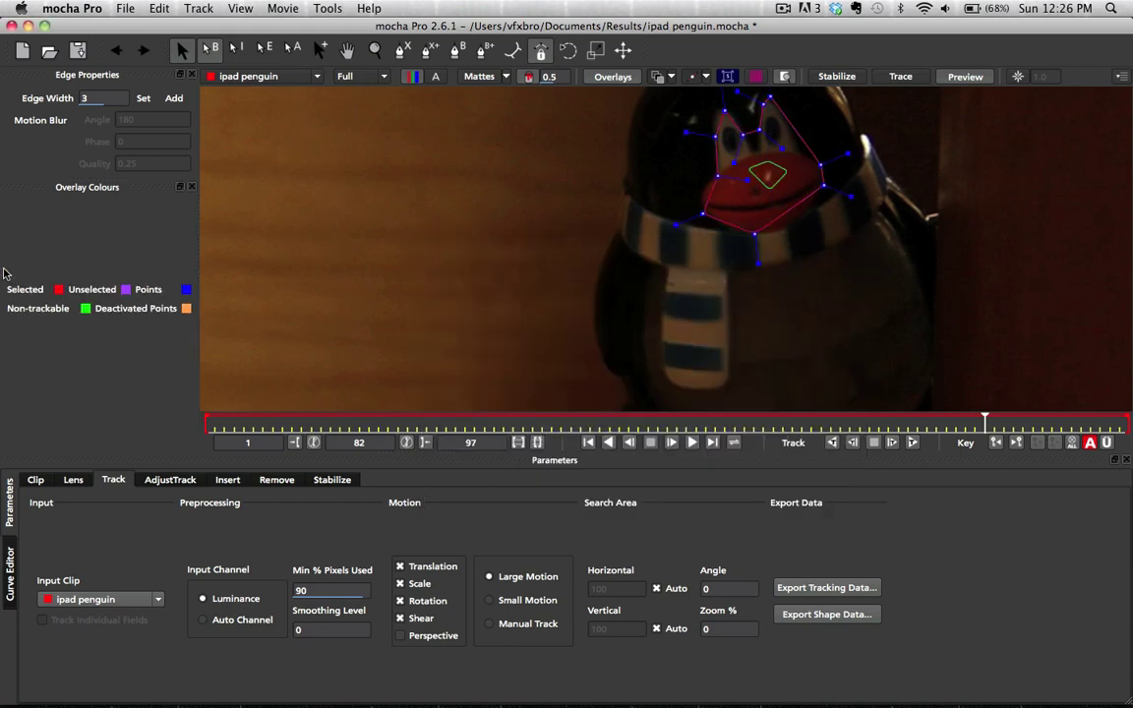
Step: Track Layer 1 forward, then backward from frame 82 to about frame 15, and open Export Tracking Data
{"action": "left_click", "coordinate": [912, 445]}
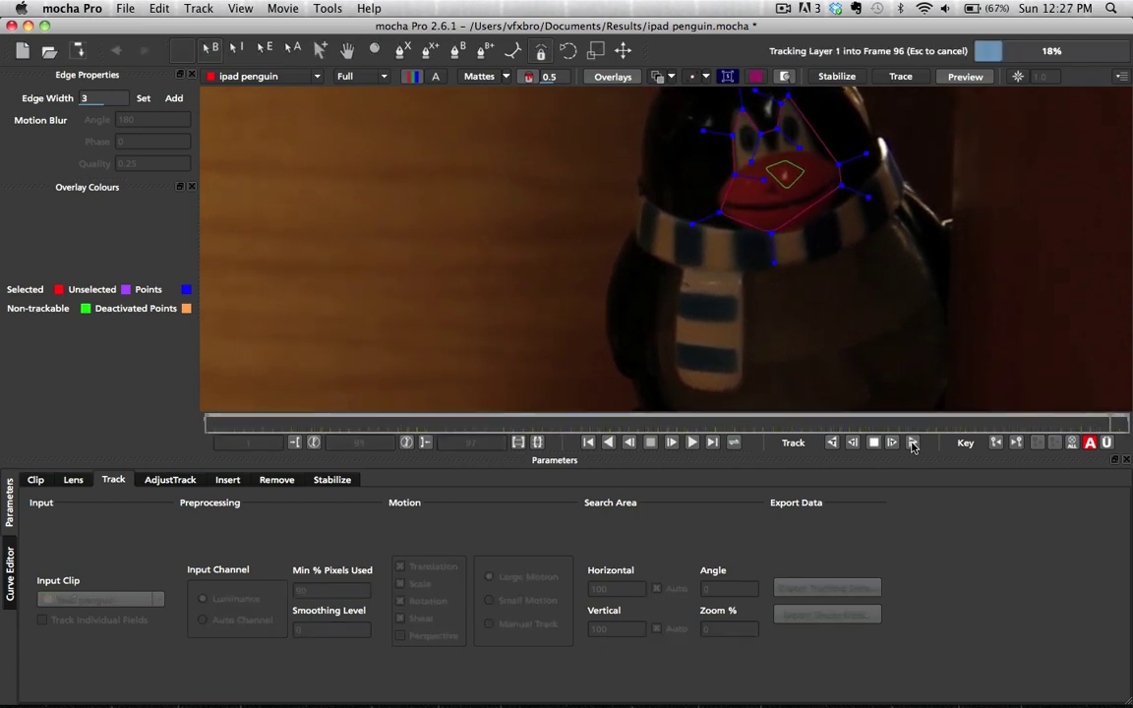
{"action": "left_click", "coordinate": [984, 430]}
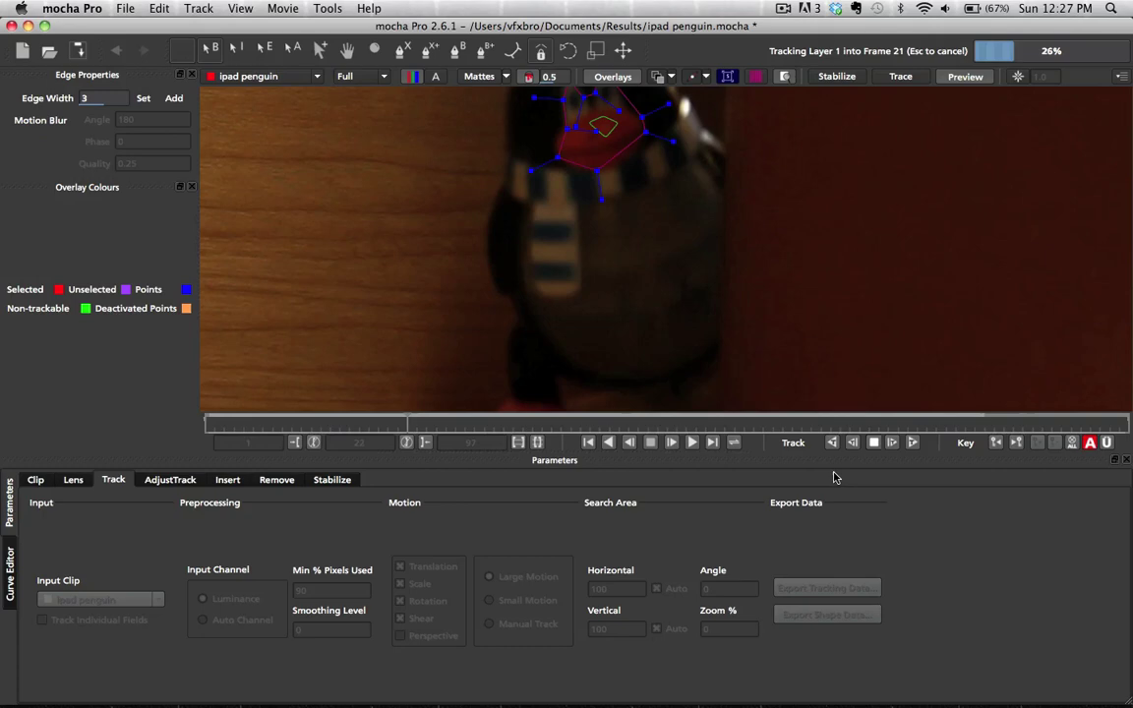
{"action": "left_click", "coordinate": [872, 443]}
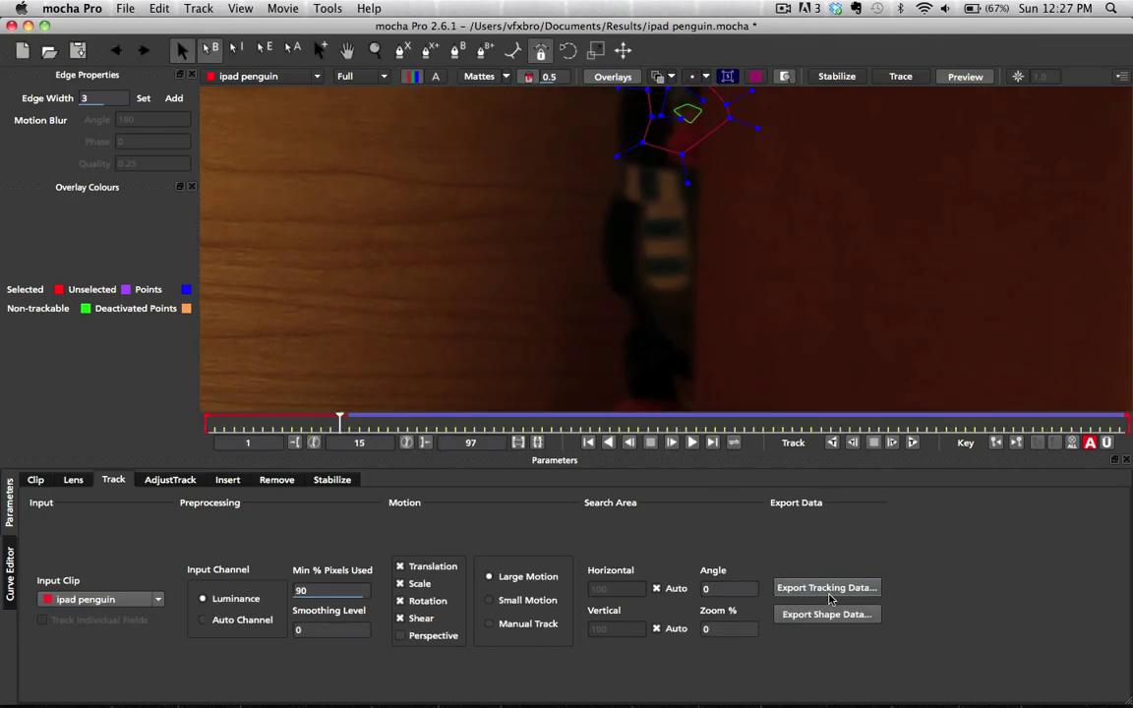
{"action": "left_click", "coordinate": [826, 588]}
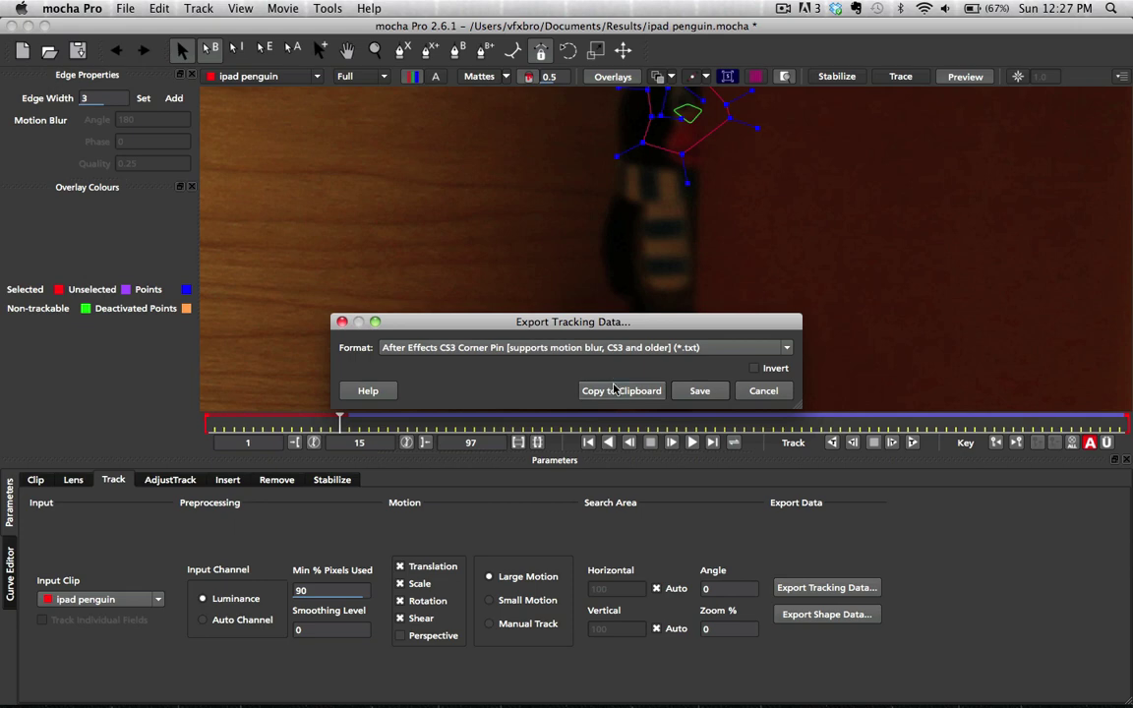
Step: Copy the Corner Pin tracking data and add a Null Object in After Effects
{"action": "left_click", "coordinate": [614, 390]}
{"action": "mouse_move", "coordinate": [577, 706]}
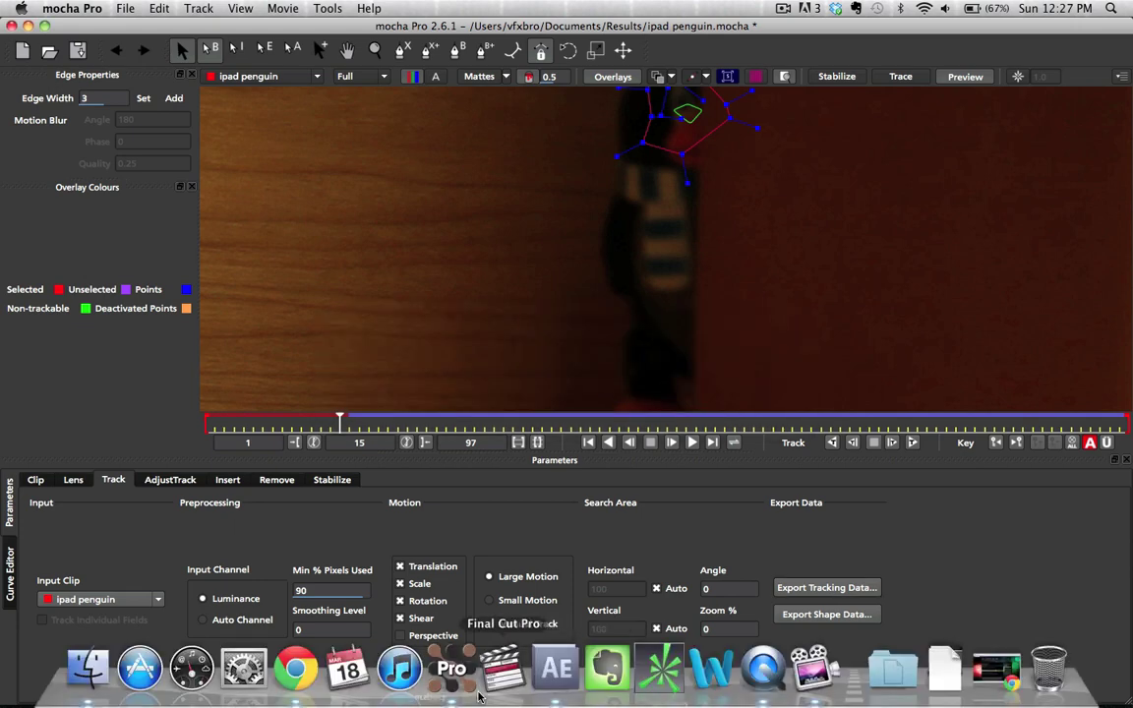
{"action": "left_click", "coordinate": [556, 663]}
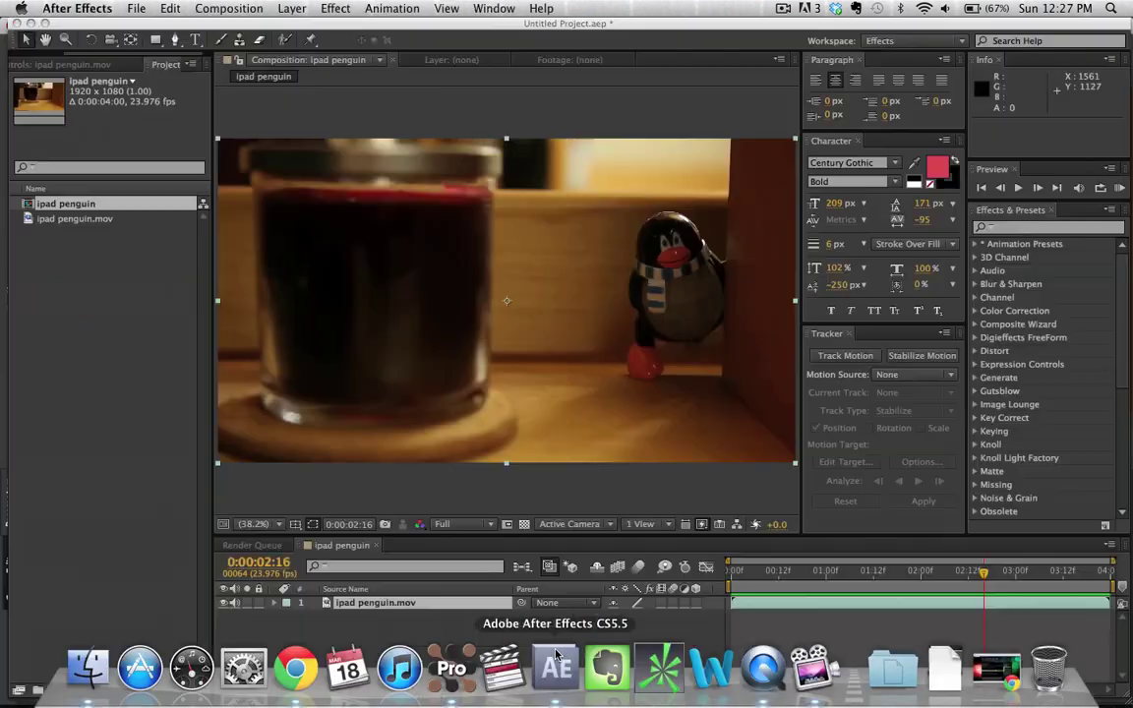
{"action": "left_click", "coordinate": [291, 8]}
{"action": "mouse_move", "coordinate": [433, 28]}
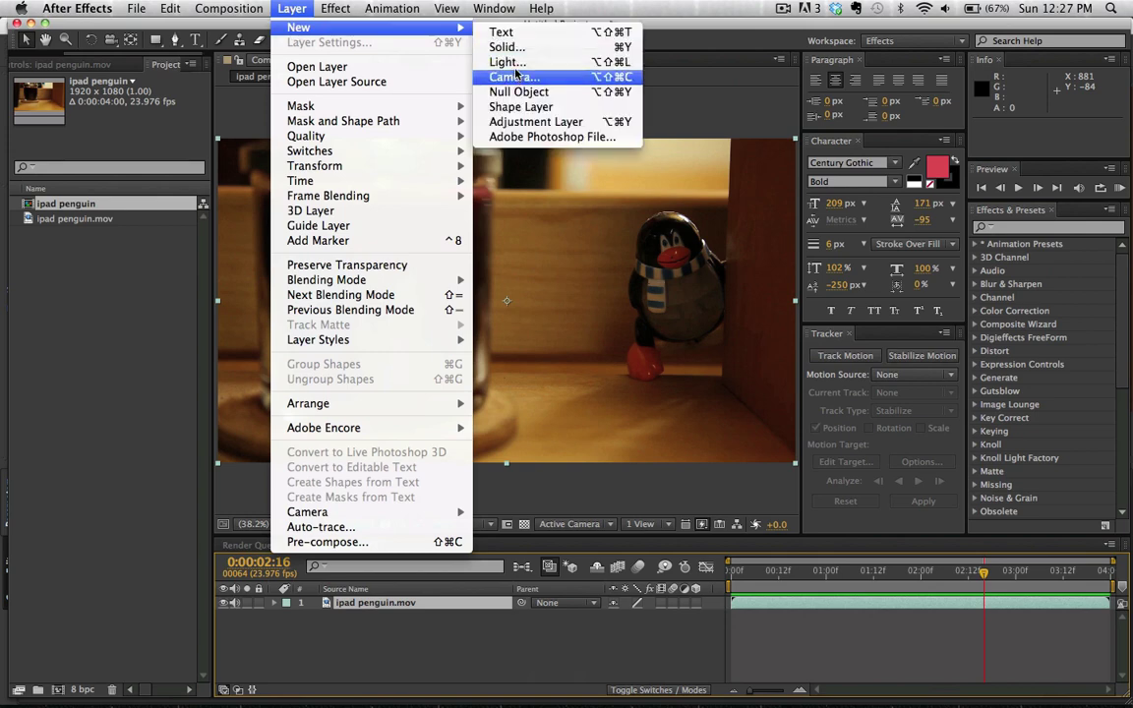
{"action": "left_click", "coordinate": [518, 92]}
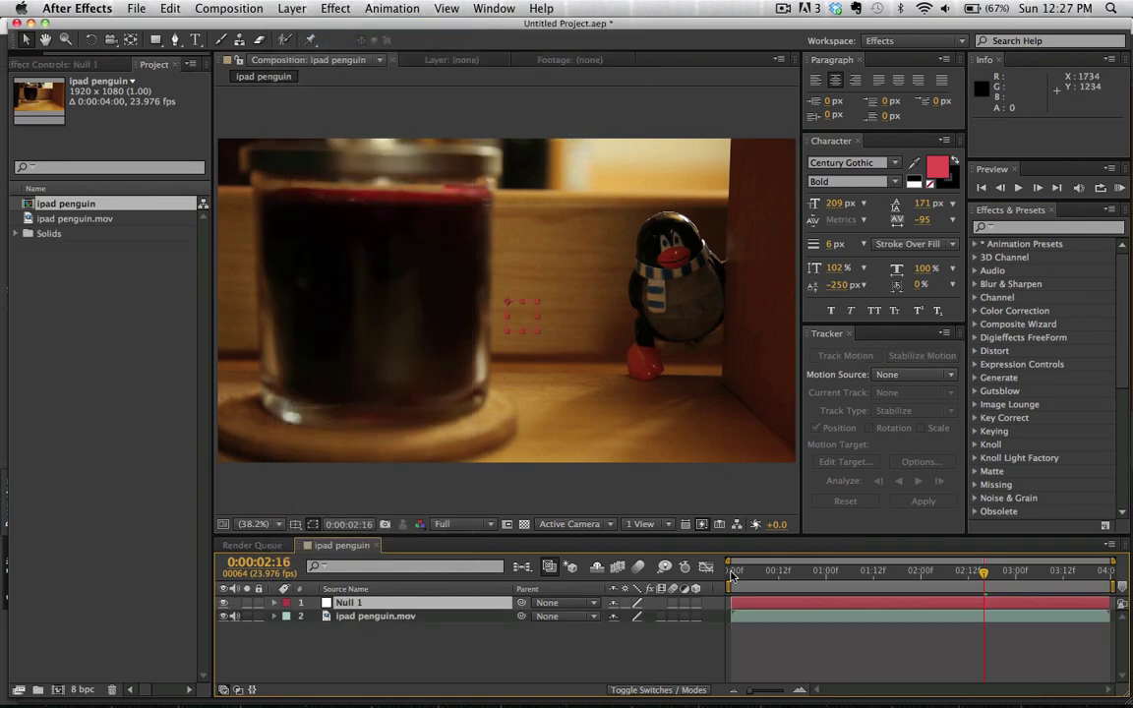
Step: Paste the tracking onto Null 1 at frame 0, check it follows the beak, and duplicate ipad penguin.mov
{"action": "left_click", "coordinate": [732, 573]}
{"action": "key", "text": "Return"}
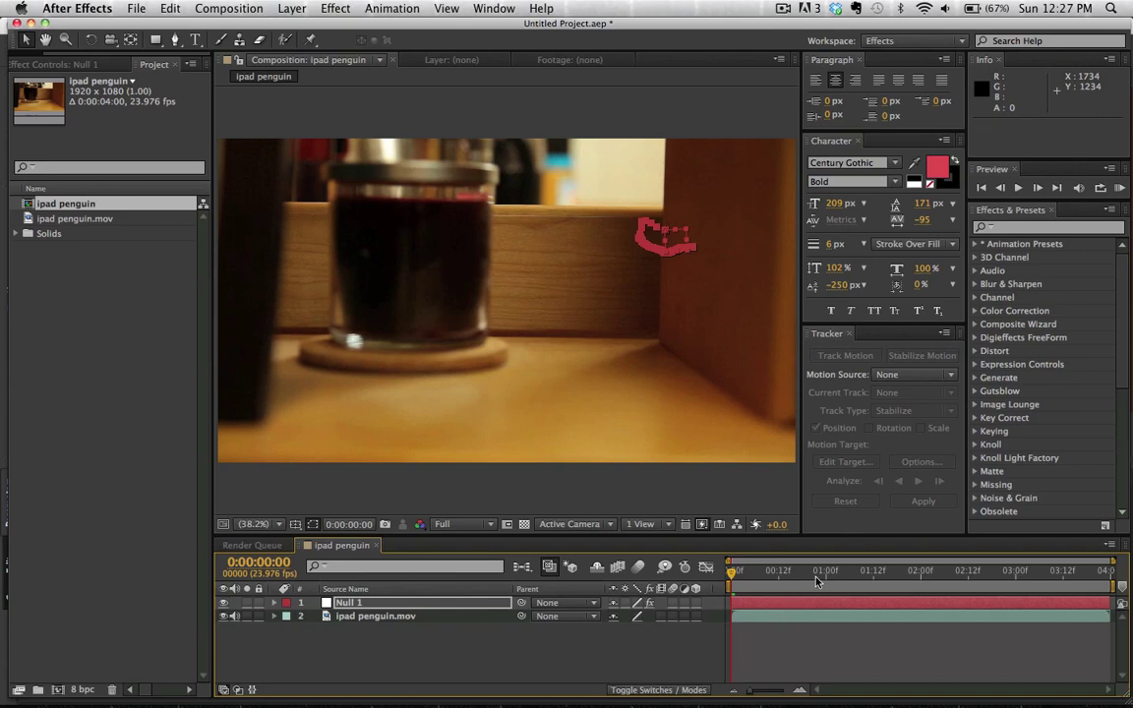
{"action": "left_click_drag", "start_coordinate": [816, 580], "coordinate": [1038, 580]}
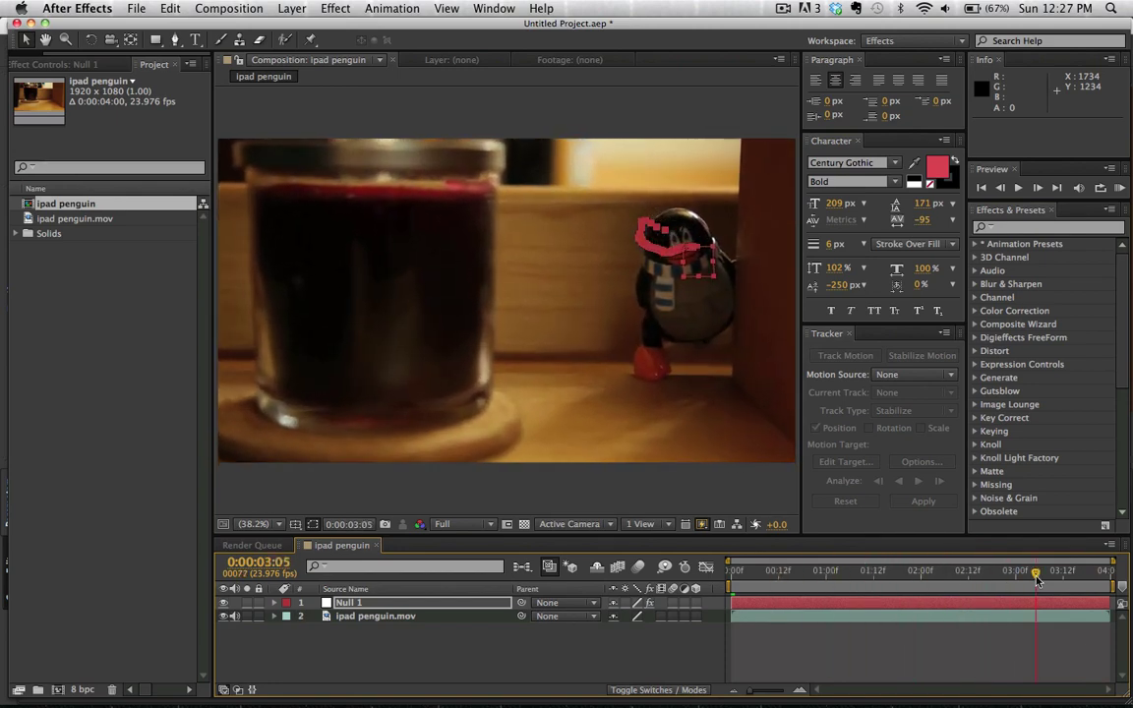
{"action": "left_click", "coordinate": [429, 617]}
{"action": "key", "text": "super+d"}
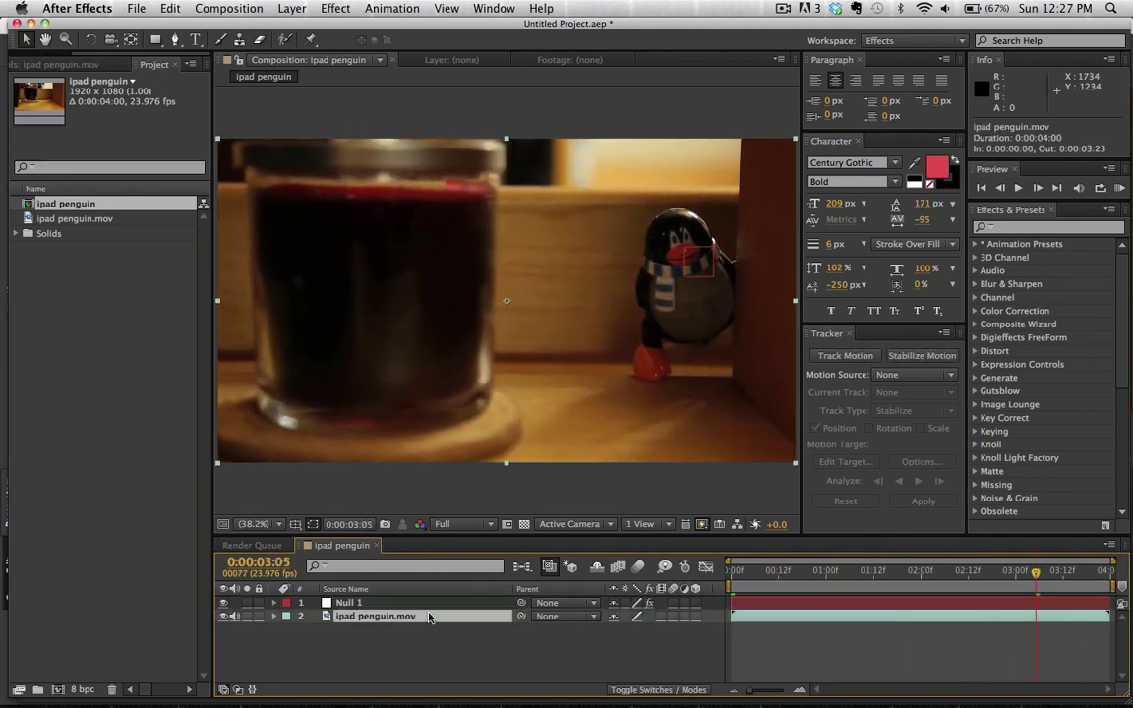
Step: Apply Time > Freeze Frame to the upper ipad penguin.mov layer at 0:00:03:05
{"action": "right_click", "coordinate": [353, 617]}
{"action": "mouse_move", "coordinate": [498, 287]}
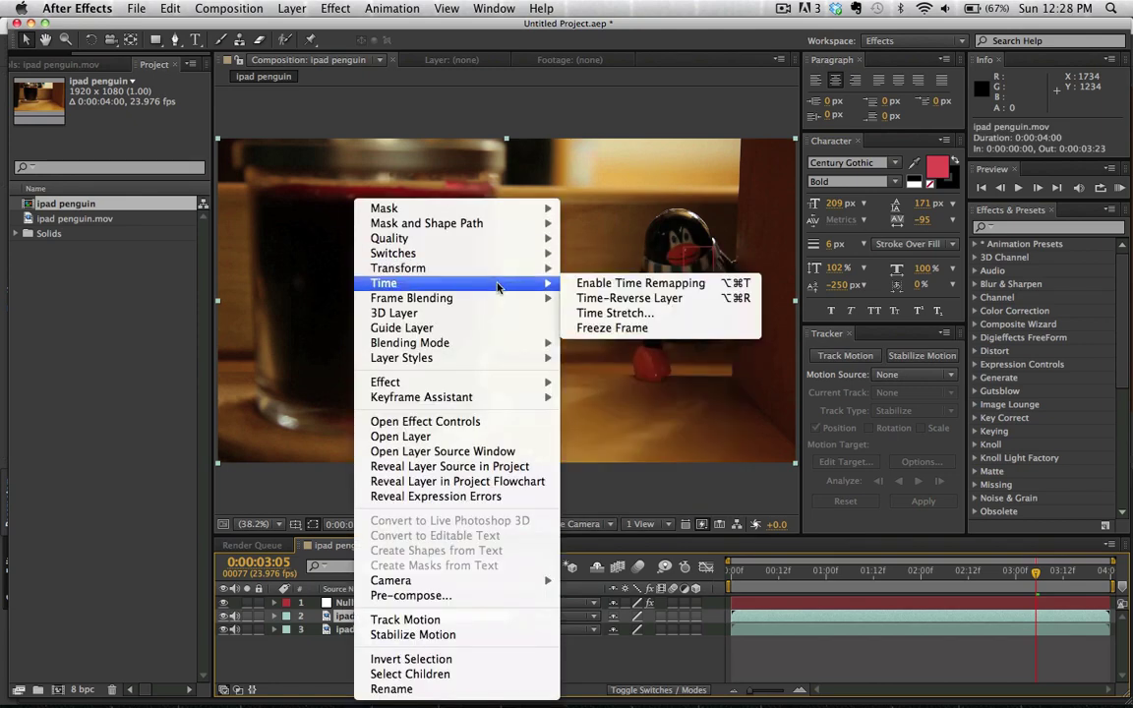
{"action": "left_click", "coordinate": [612, 328]}
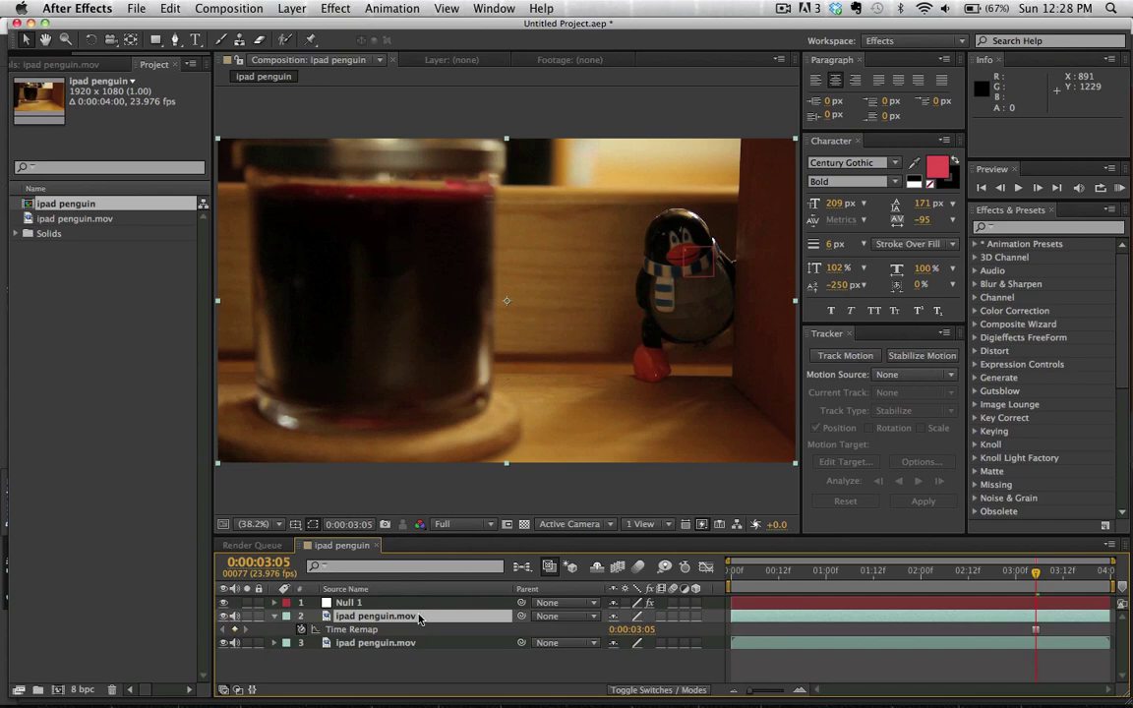
{"action": "left_click", "coordinate": [388, 642]}
{"action": "left_click", "coordinate": [395, 616]}
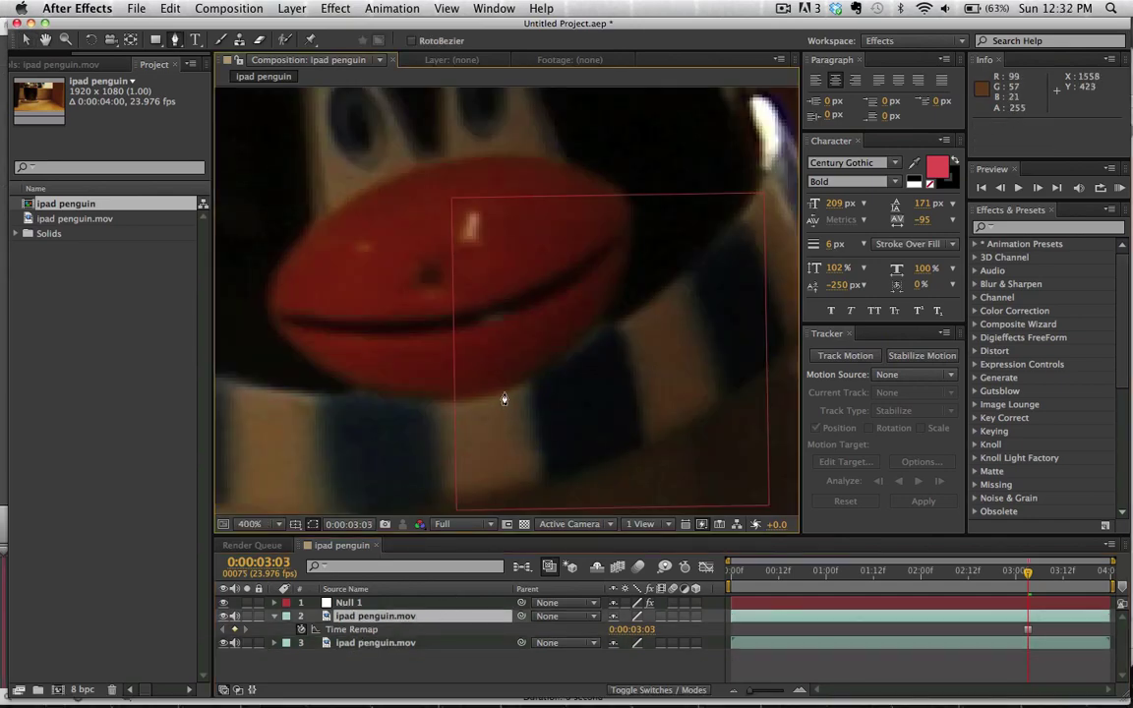
Step: Draw a closed Pen mask around the red beak on the frozen layer, then fit the view
{"action": "left_click", "coordinate": [504, 394]}
{"action": "left_click_drag", "start_coordinate": [509, 397], "coordinate": [557, 369]}
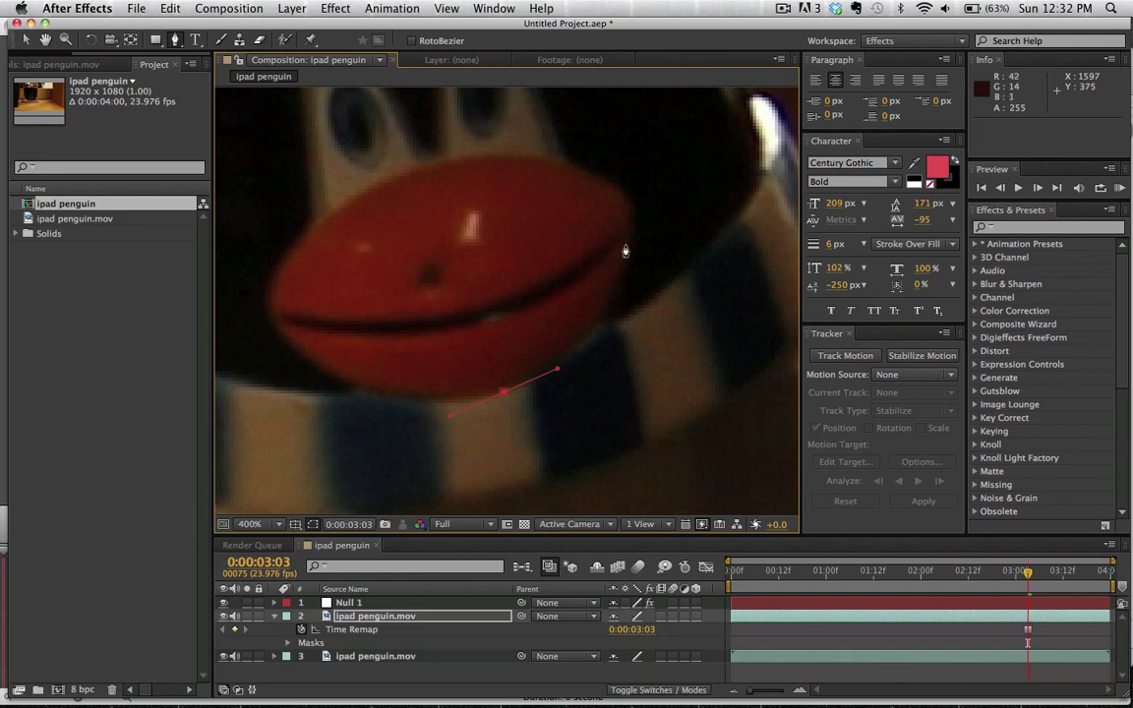
{"action": "left_click_drag", "start_coordinate": [627, 246], "coordinate": [619, 187]}
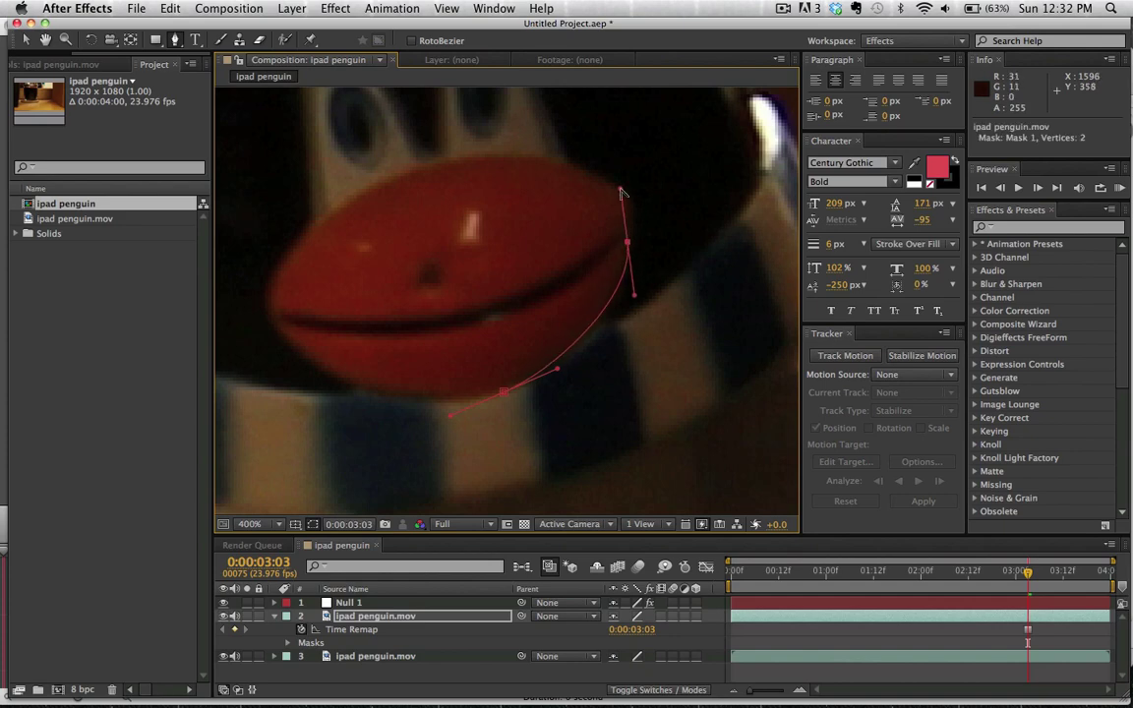
{"action": "left_click_drag", "start_coordinate": [557, 161], "coordinate": [521, 155]}
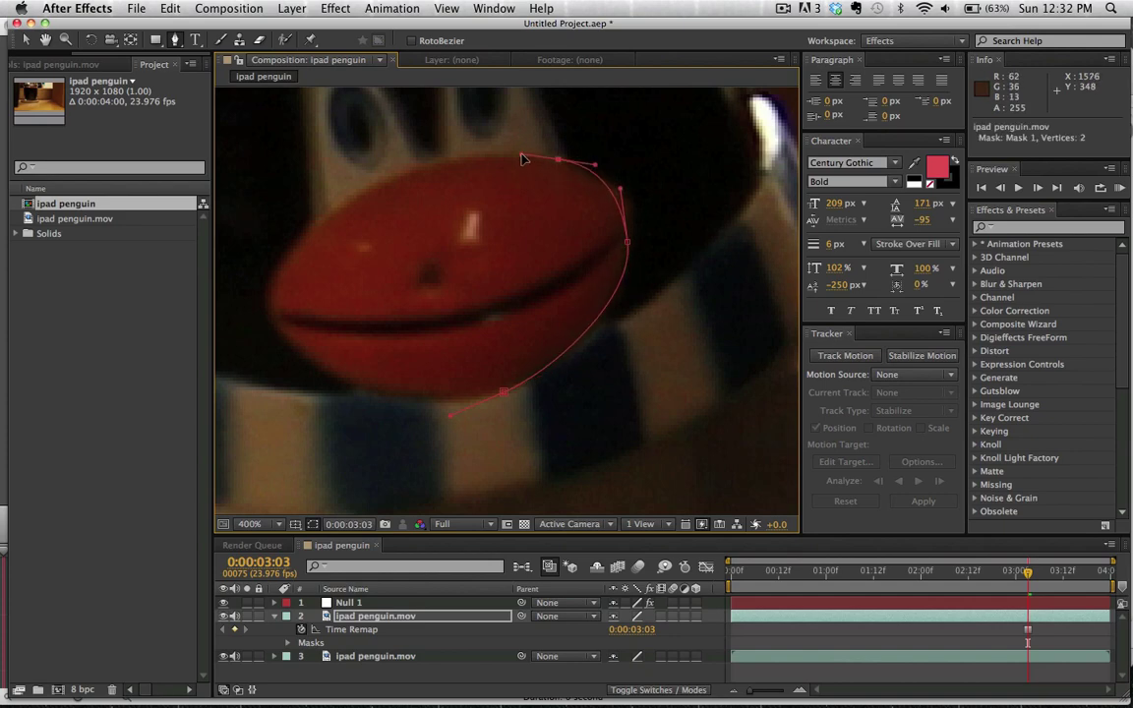
{"action": "left_click_drag", "start_coordinate": [426, 164], "coordinate": [401, 177]}
{"action": "left_click_drag", "start_coordinate": [293, 248], "coordinate": [274, 280]}
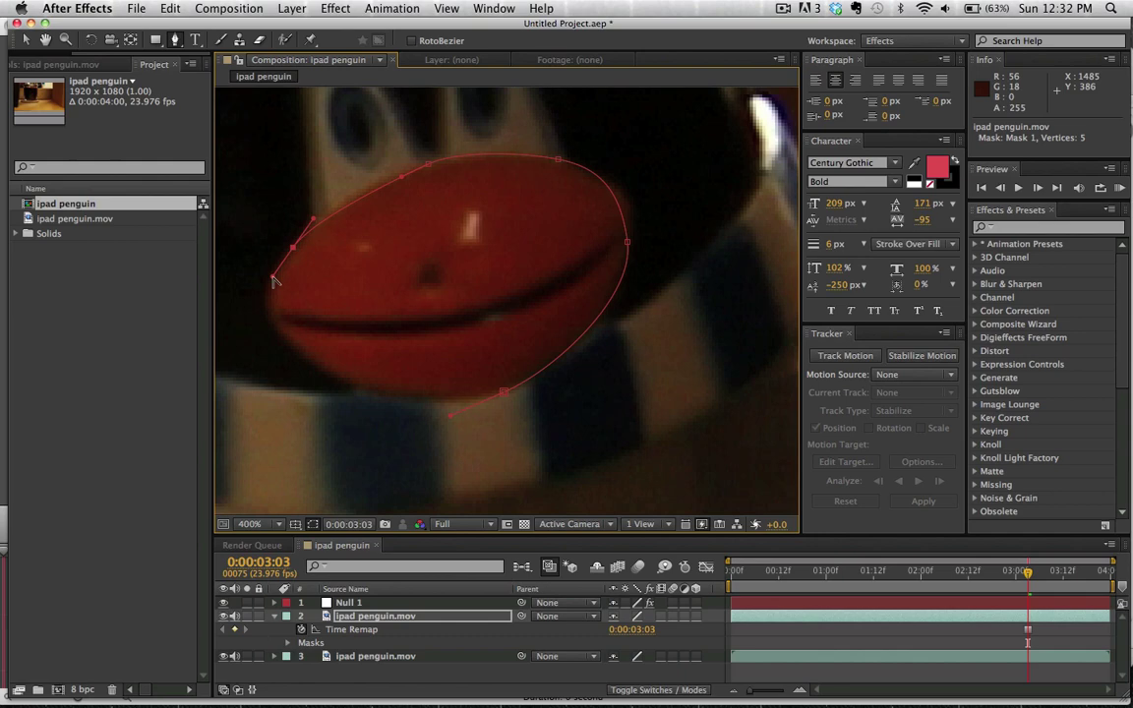
{"action": "left_click_drag", "start_coordinate": [269, 310], "coordinate": [271, 328]}
{"action": "left_click_drag", "start_coordinate": [362, 386], "coordinate": [506, 397]}
{"action": "key", "text": "v"}
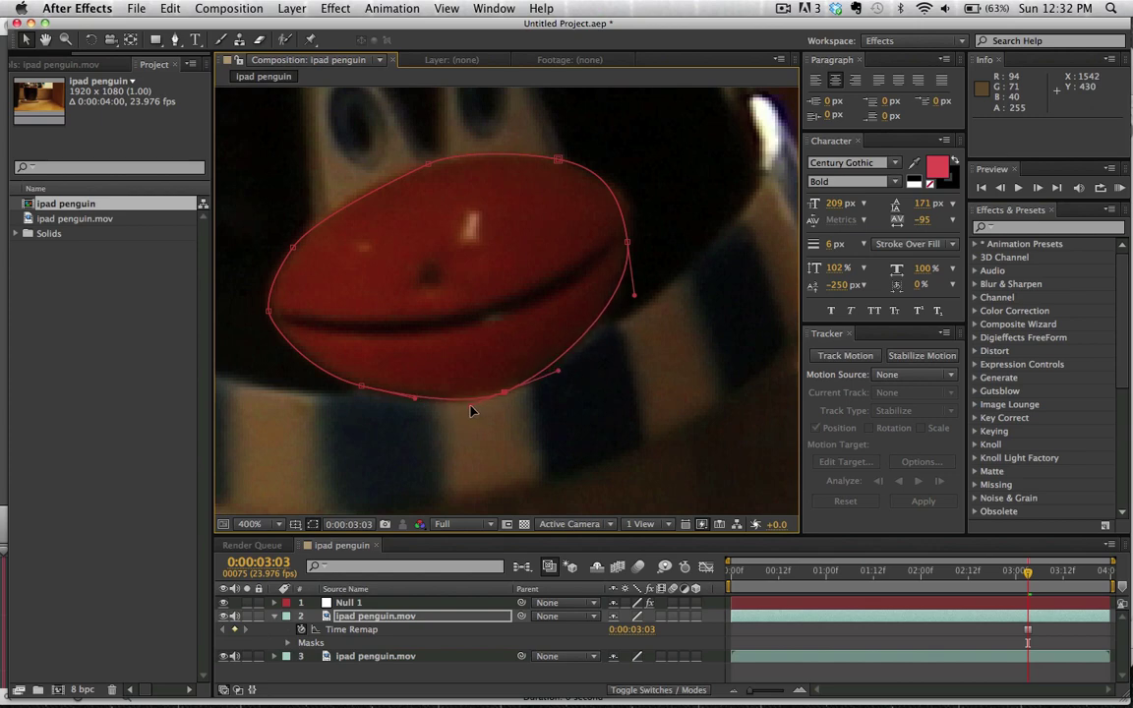
{"action": "key", "text": "F2"}
{"action": "key", "text": "shift+slash"}
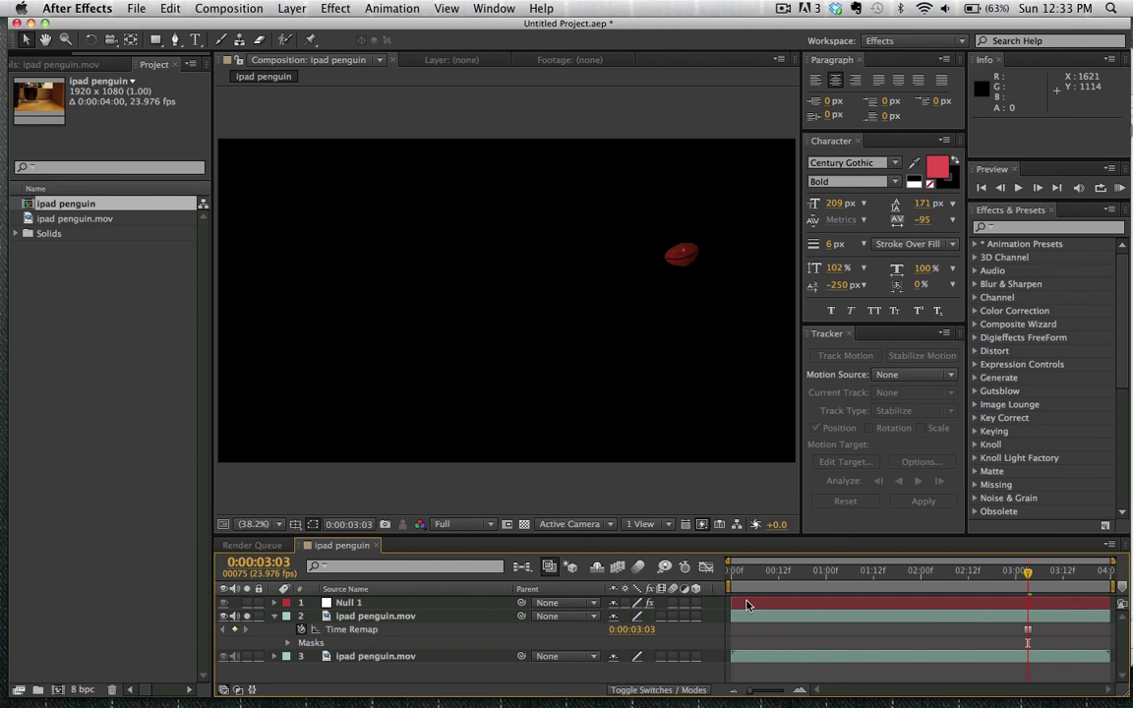
Step: Start the work area at about 01:09 and RAM-preview it
{"action": "left_click_drag", "start_coordinate": [731, 586], "coordinate": [858, 586]}
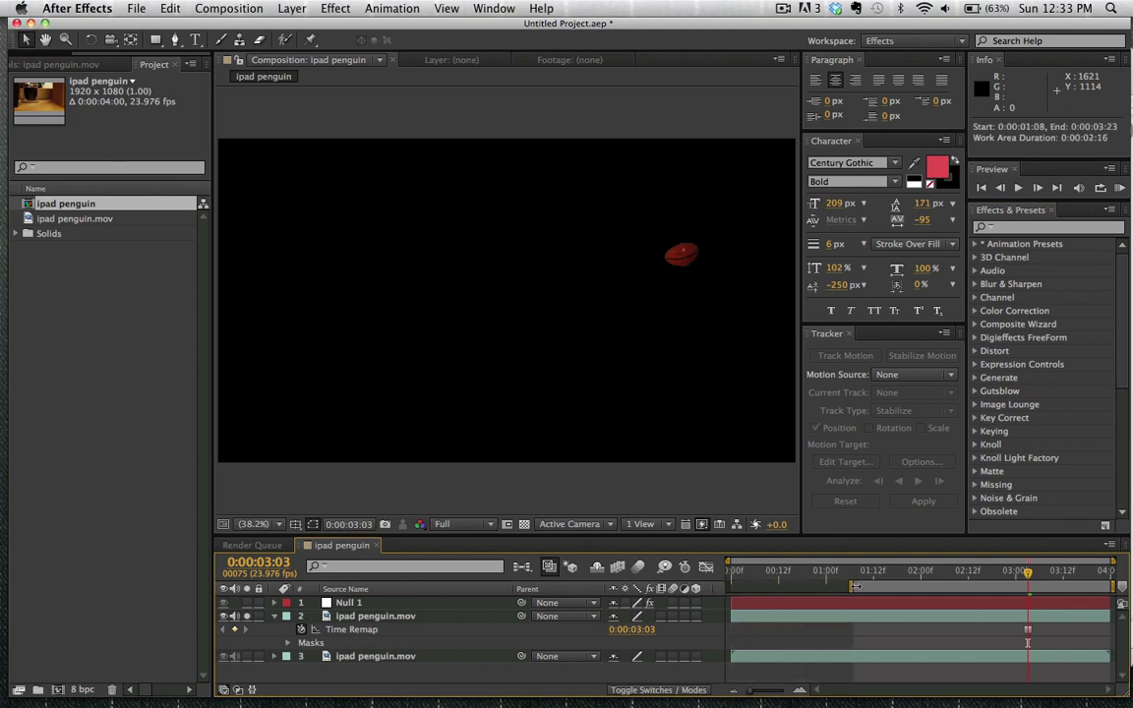
{"action": "left_click", "coordinate": [1119, 188]}
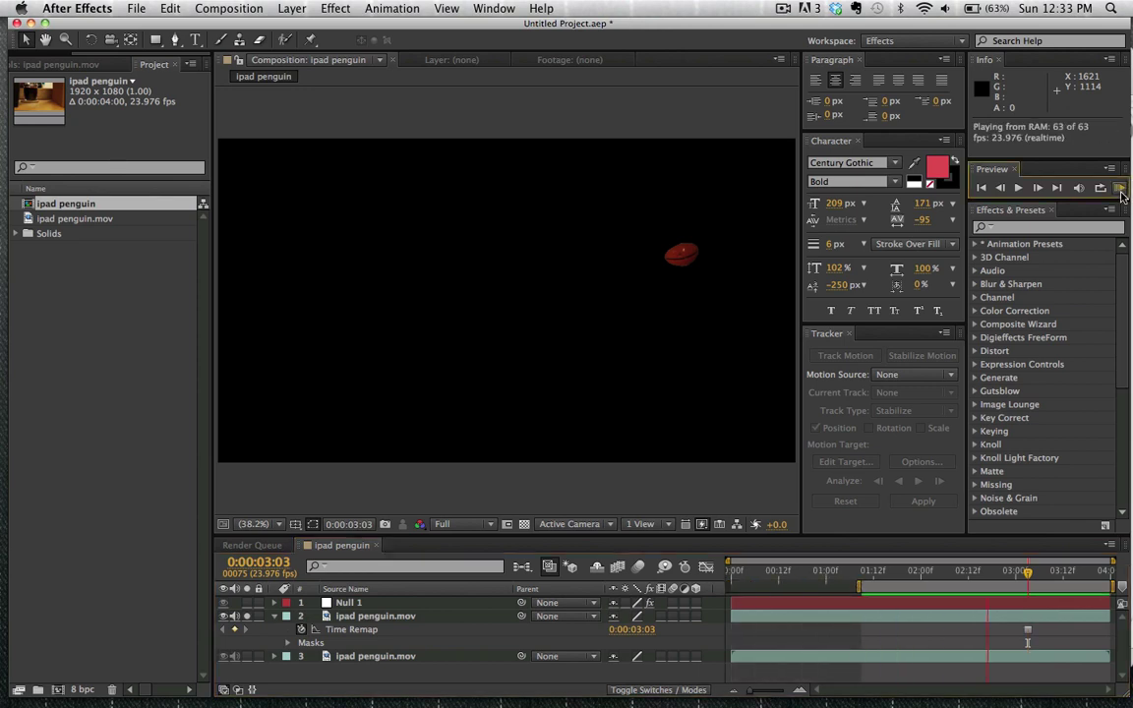
{"action": "left_click", "coordinate": [1121, 194]}
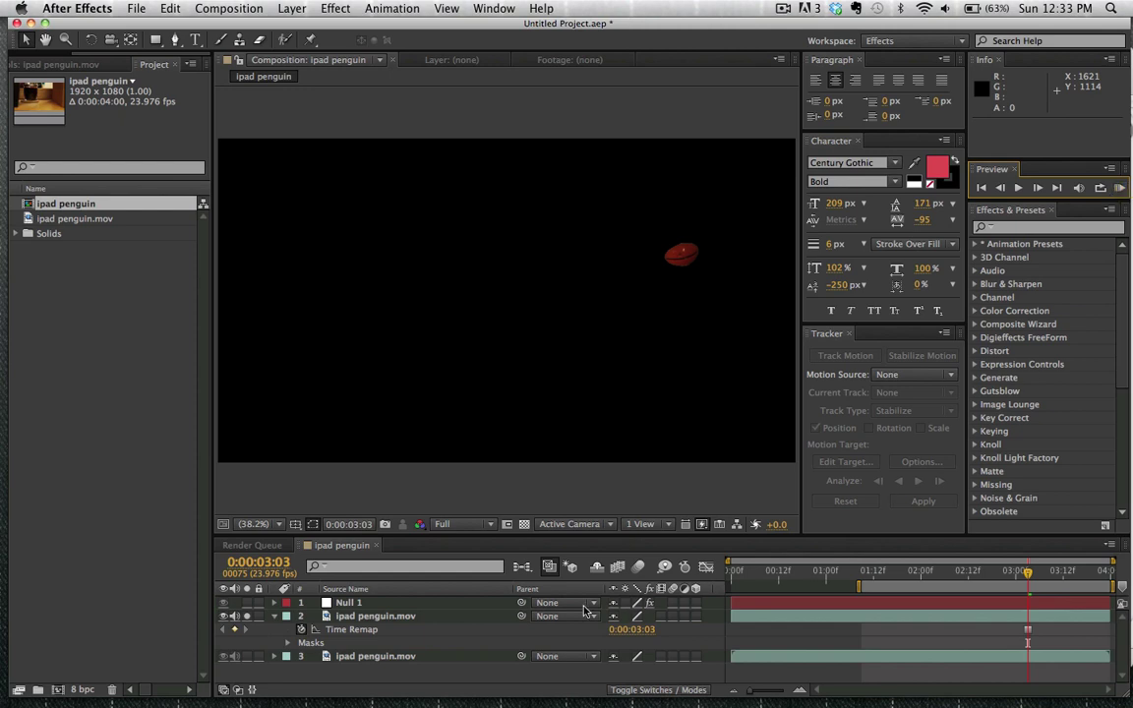
Step: Parent the lips layer to Null 1 and preview the work area again
{"action": "left_click_drag", "start_coordinate": [522, 617], "coordinate": [349, 602]}
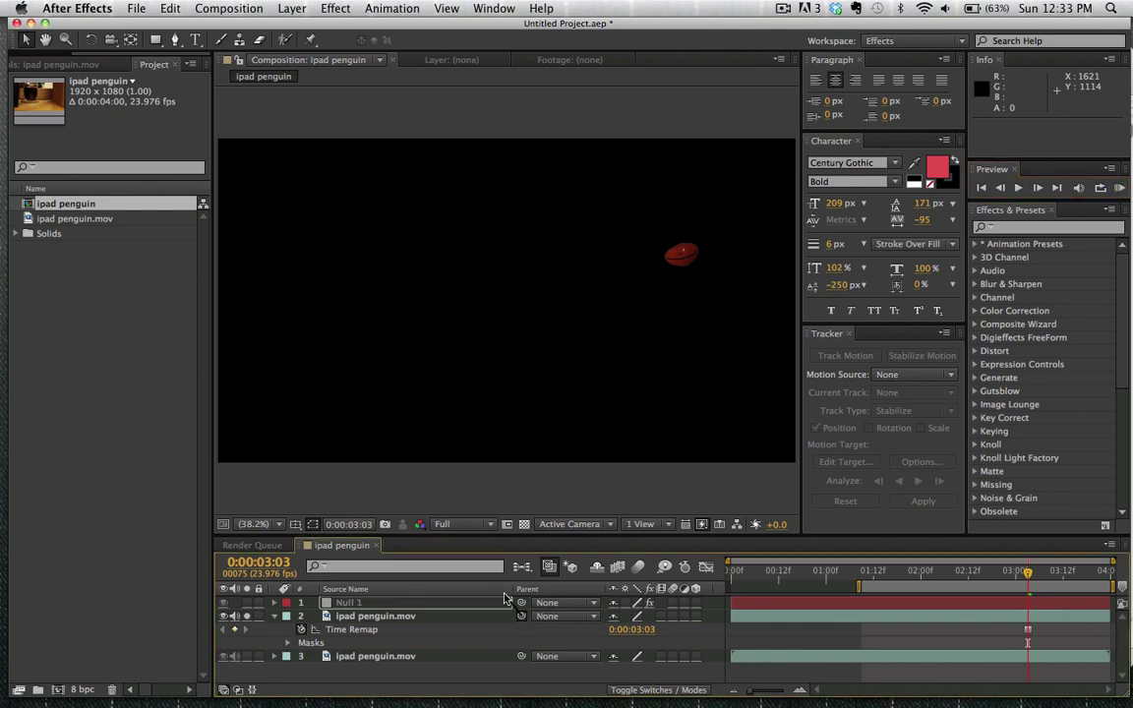
{"action": "left_click", "coordinate": [1118, 191]}
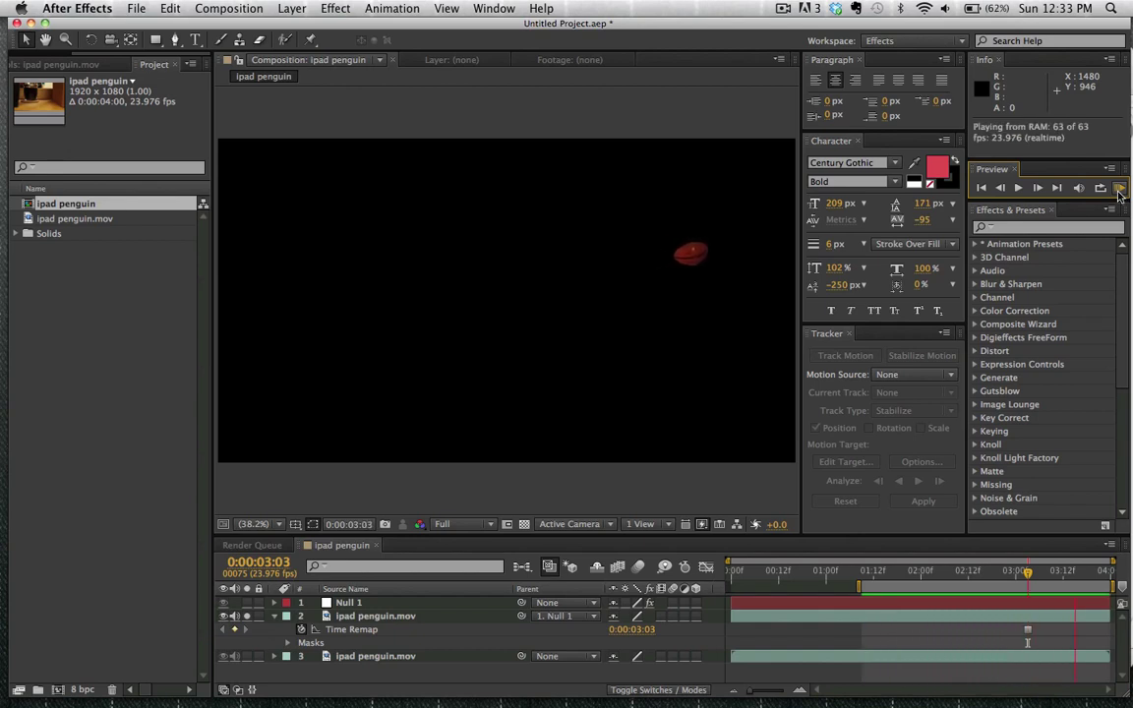
{"action": "left_click", "coordinate": [1118, 190]}
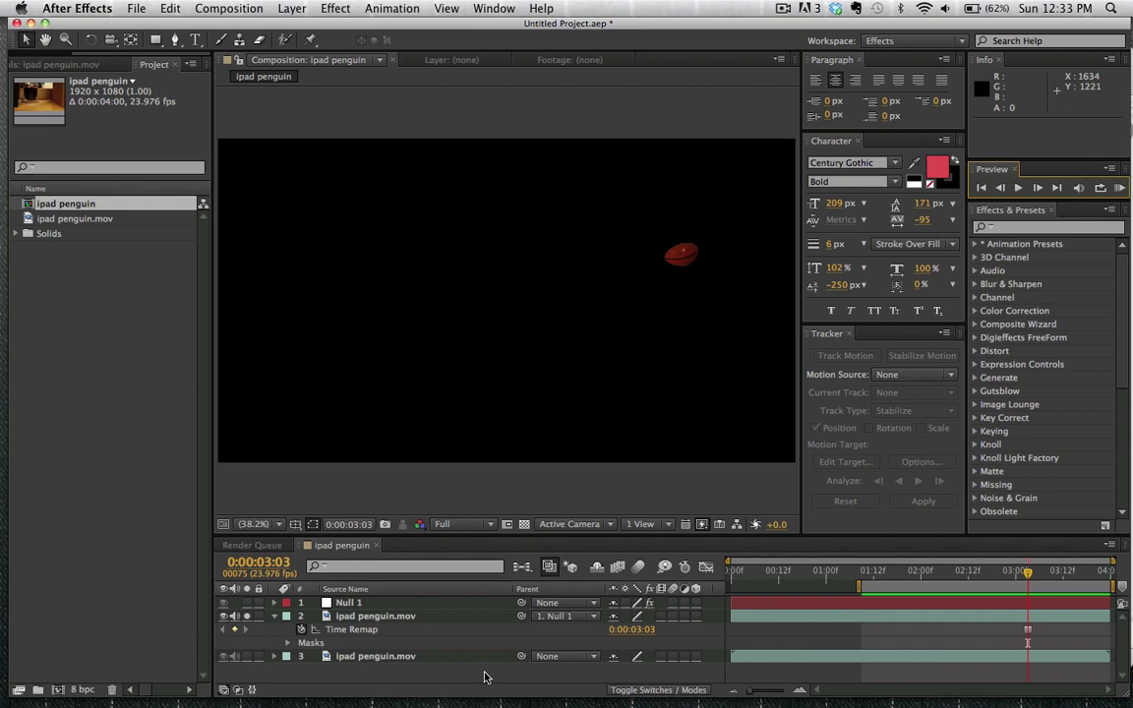
Step: Select the ipad penguin.mov lips layer, inspect the red lips up close, then fit the comp
{"action": "left_click", "coordinate": [393, 617]}
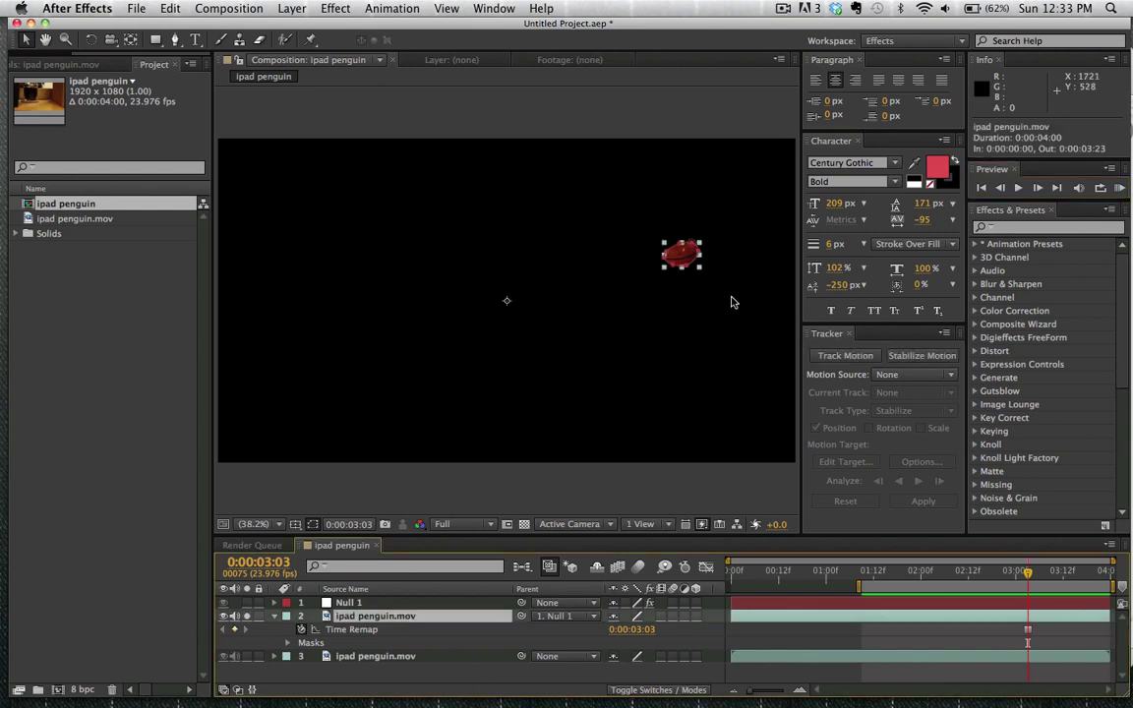
{"action": "scroll", "coordinate": [690, 303], "scroll_direction": "up", "scroll_amount": 4}
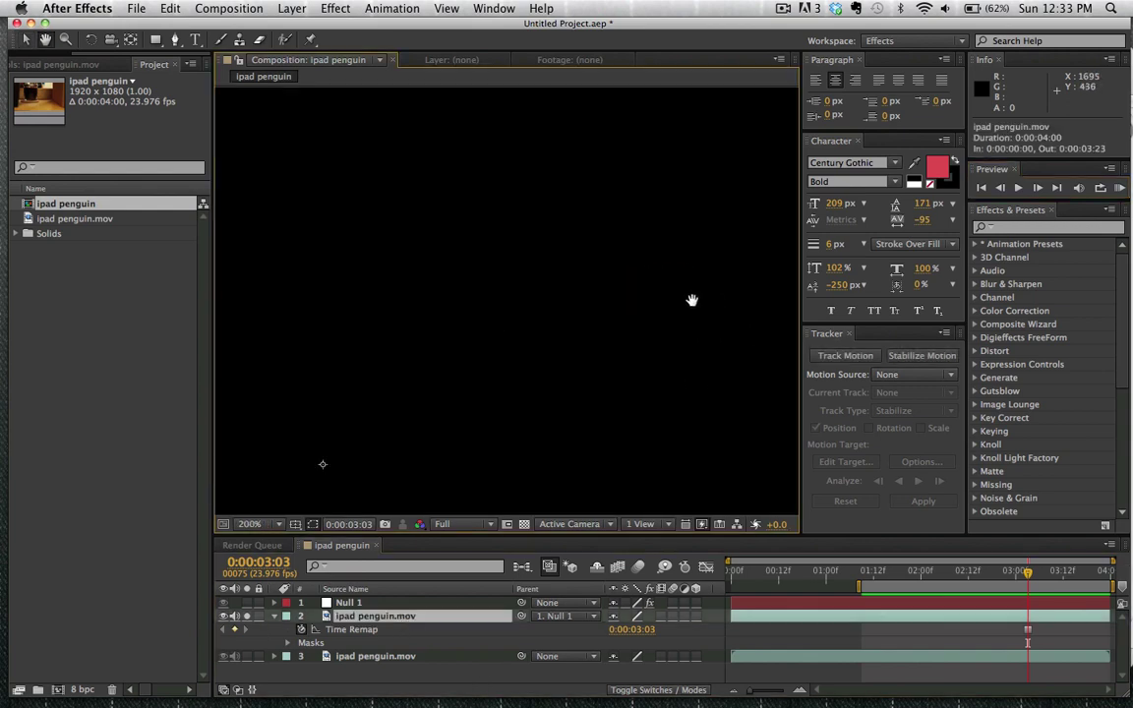
{"action": "left_click_drag", "start_coordinate": [690, 303], "coordinate": [3, 479]}
{"action": "left_click_drag", "start_coordinate": [571, 409], "coordinate": [523, 379]}
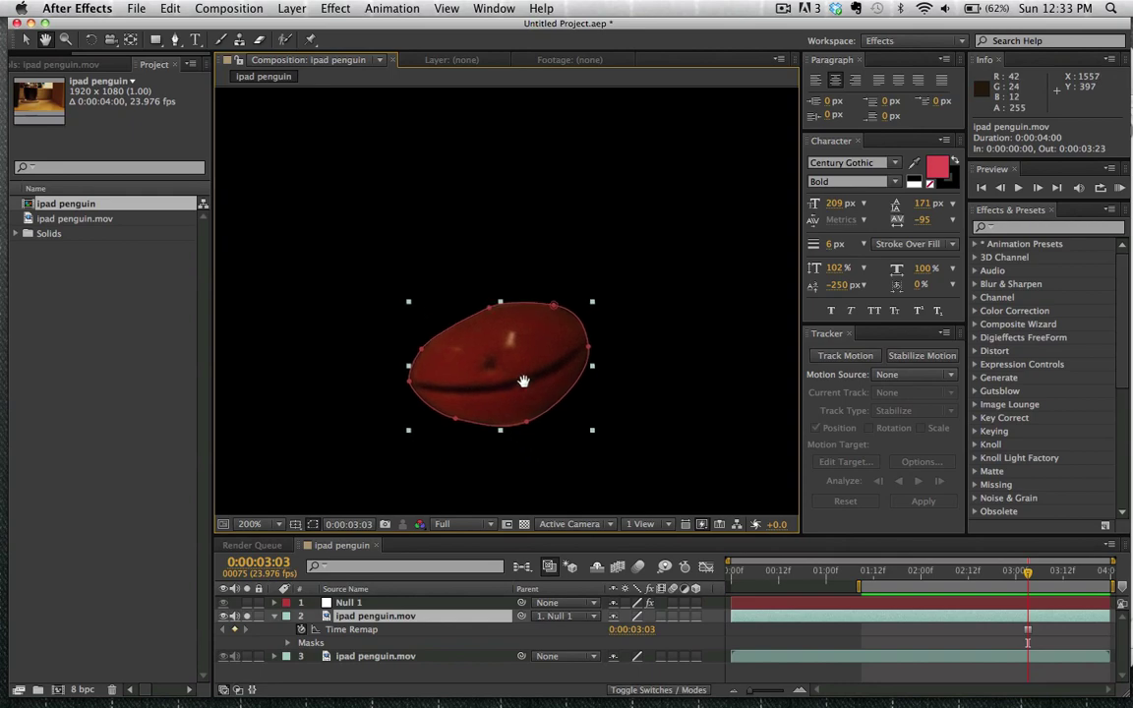
{"action": "key", "text": "shift+slash"}
{"action": "key", "text": "g"}
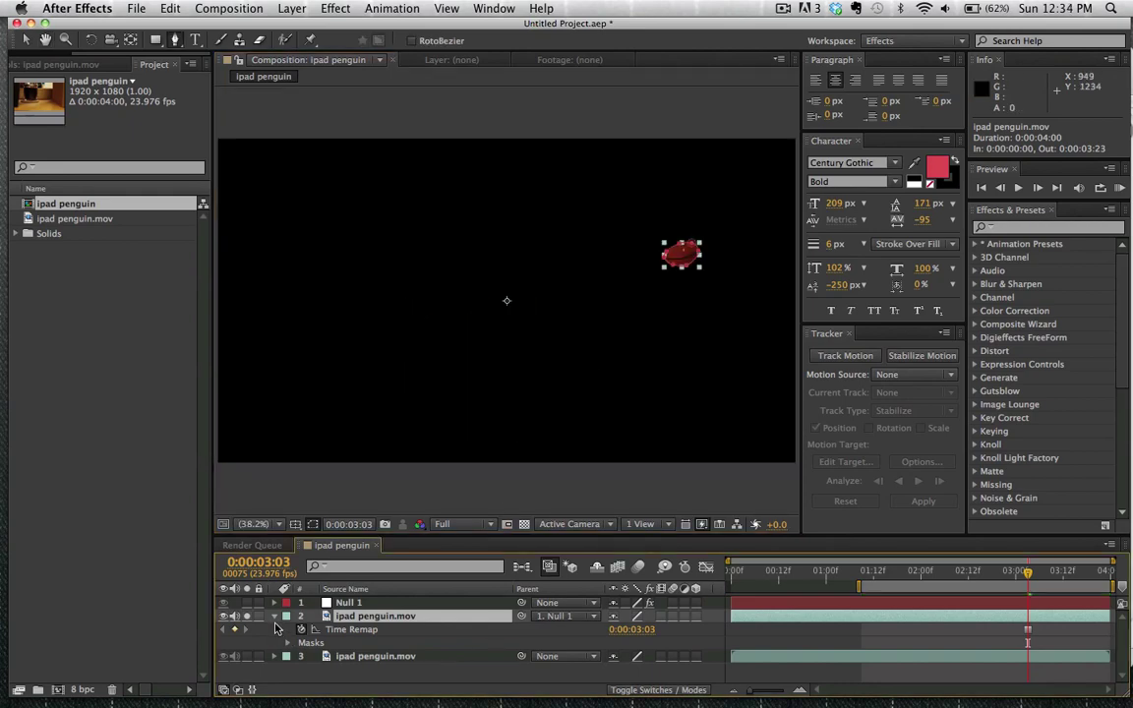
Step: Go to 0:00:02:21, centre the enlarged lips, and unsolo to show the penguin footage
{"action": "left_click", "coordinate": [1003, 580]}
{"action": "left_click_drag", "start_coordinate": [682, 275], "coordinate": [213, 277]}
{"action": "scroll", "coordinate": [555, 332], "scroll_direction": "up", "scroll_amount": 5}
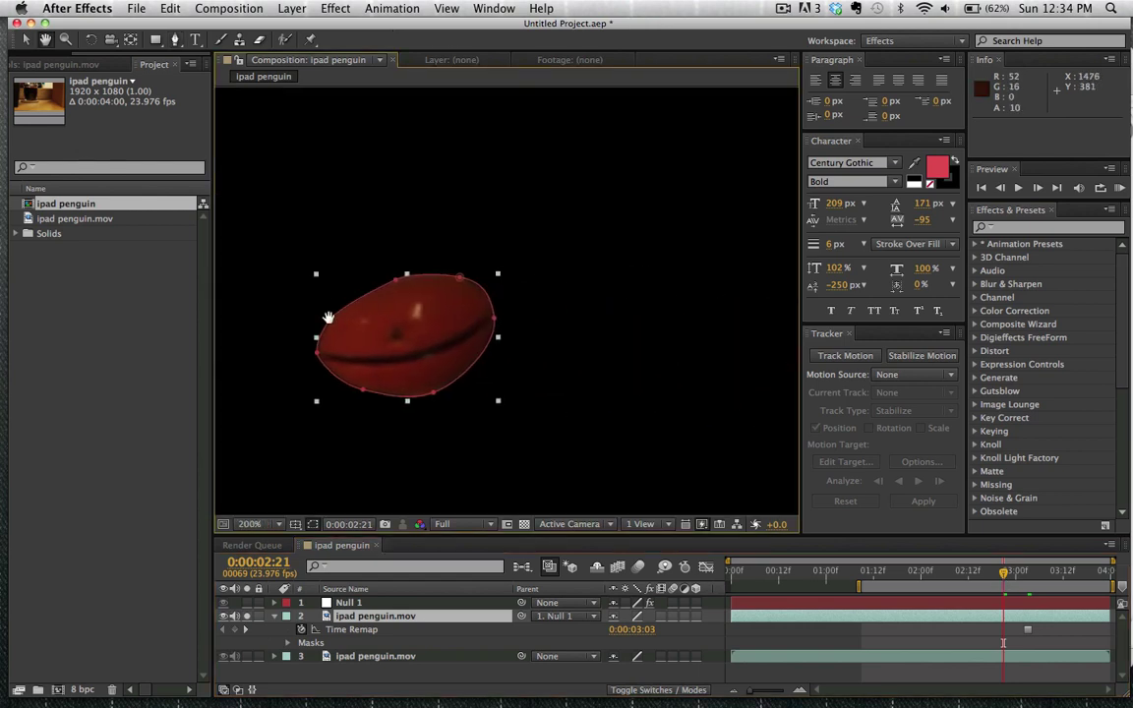
{"action": "left_click_drag", "start_coordinate": [329, 318], "coordinate": [397, 313]}
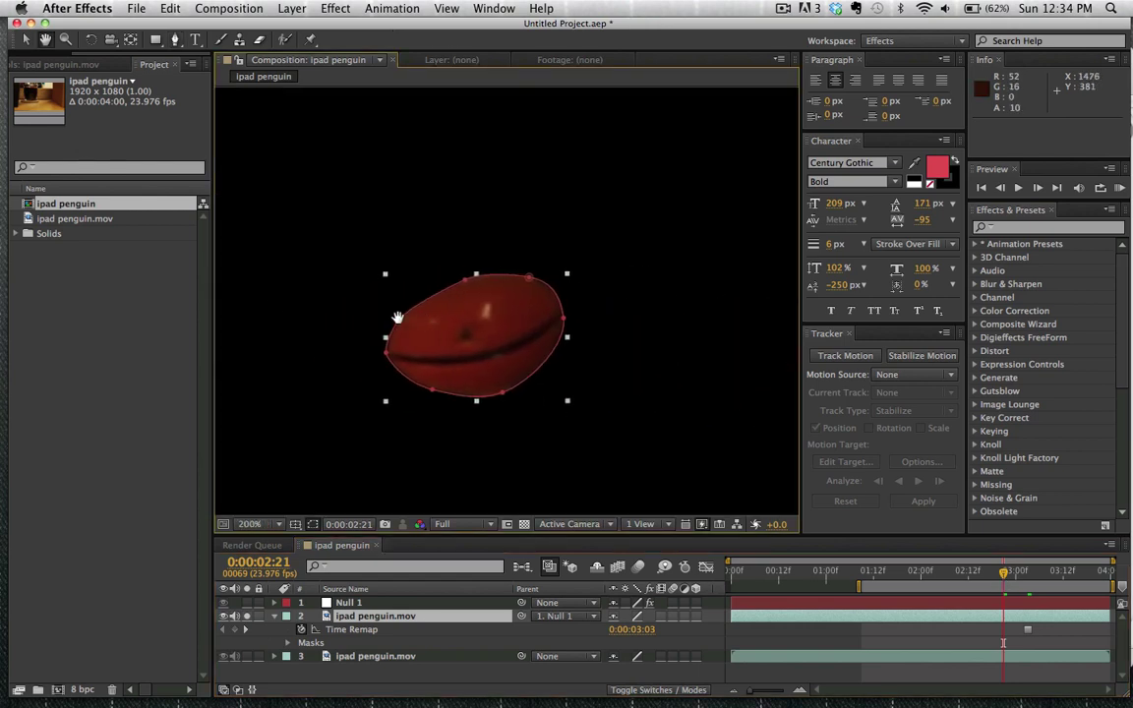
{"action": "left_click", "coordinate": [246, 617]}
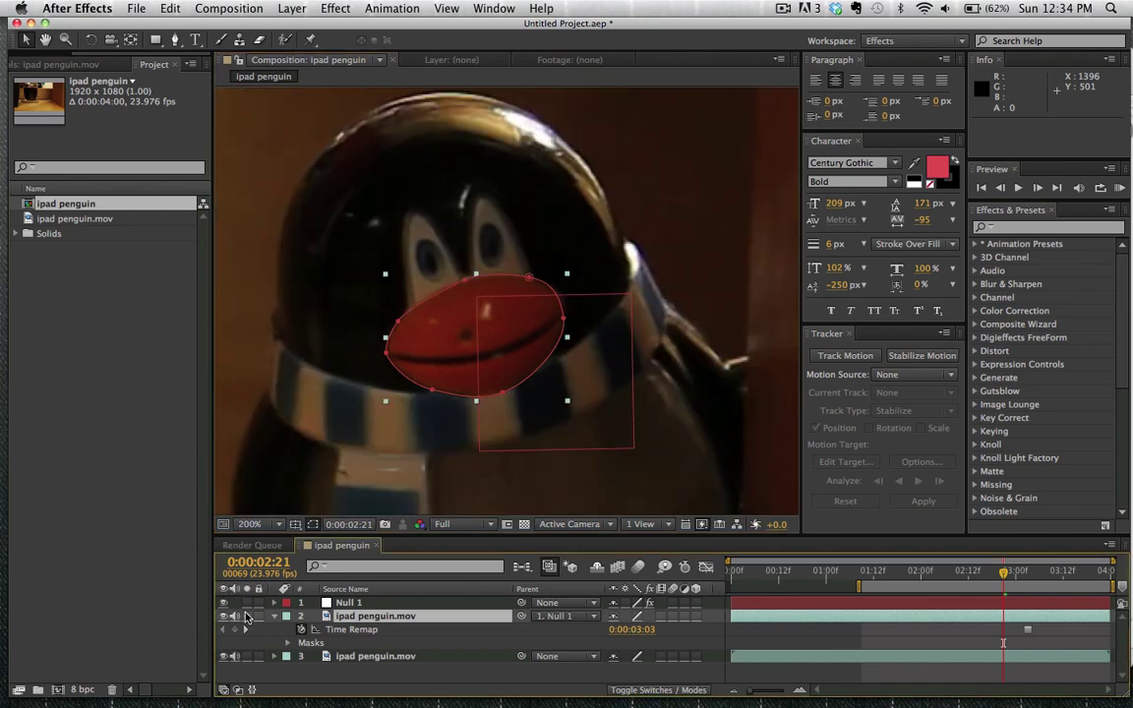
Step: Place three Puppet pins on the lips: left corner, middle and right corner
{"action": "left_click", "coordinate": [311, 39]}
{"action": "left_click", "coordinate": [395, 353]}
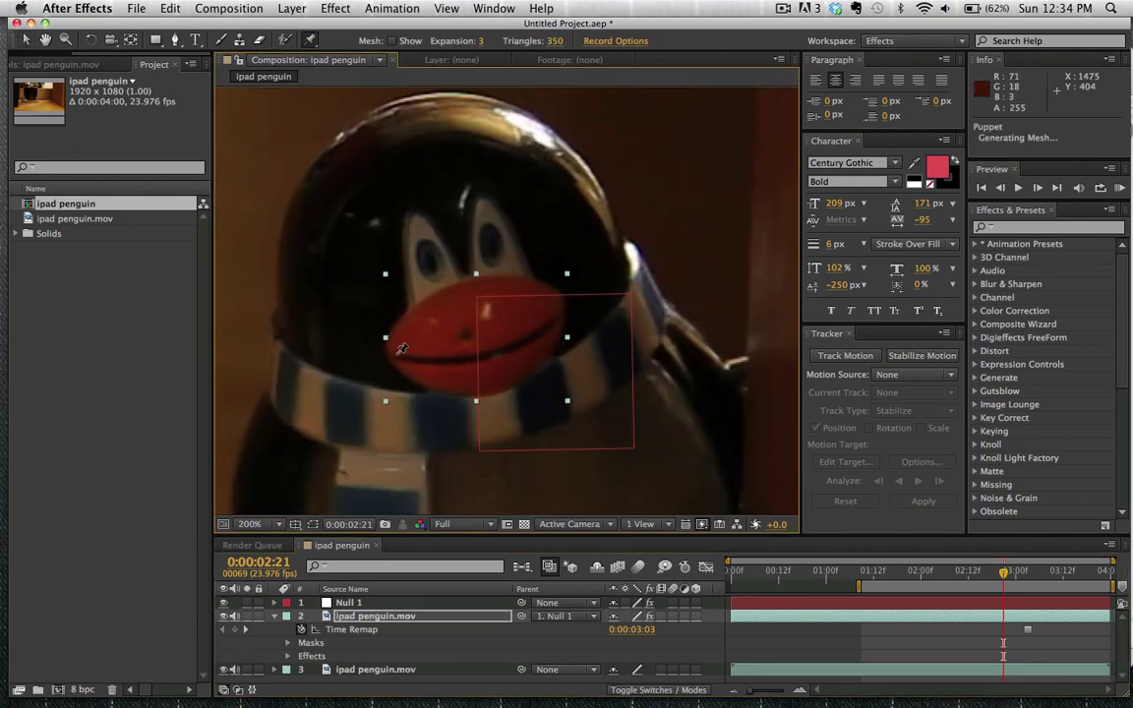
{"action": "left_click", "coordinate": [489, 351]}
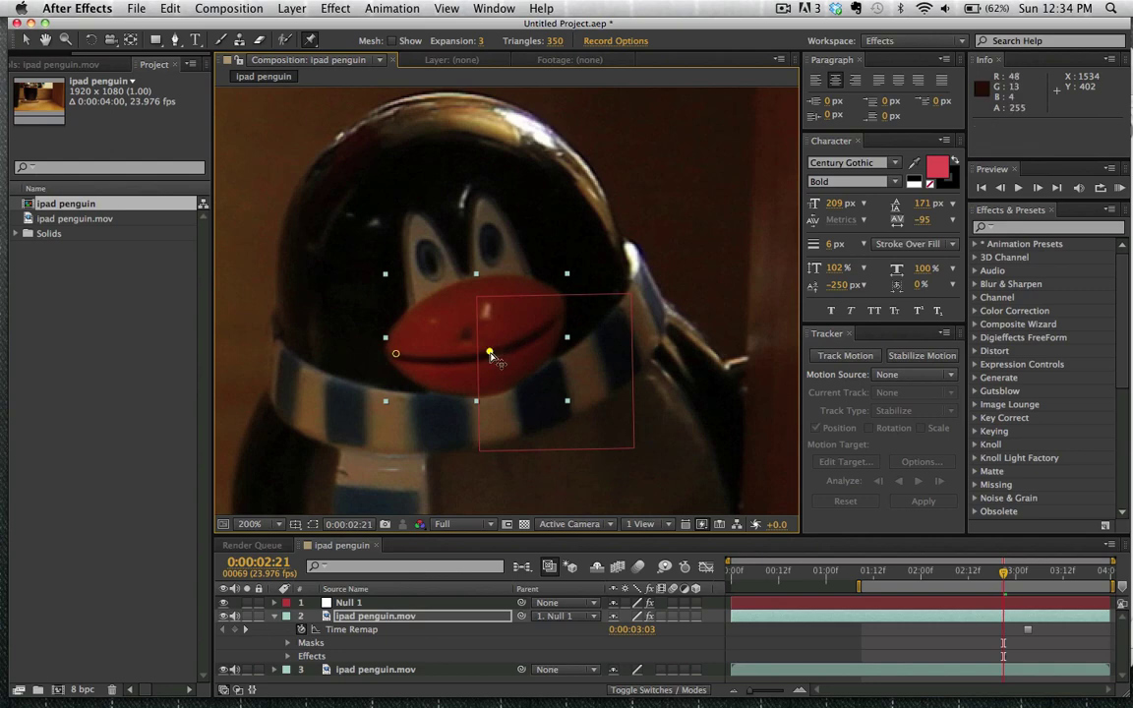
{"action": "left_click", "coordinate": [556, 316]}
Step: At 0:00:03:00, raise both lip-corner pins and nudge the centre pin down into a smile
{"action": "key", "text": "Page_Down"}
{"action": "key", "text": "Page_Down"}
{"action": "key", "text": "Page_Down"}
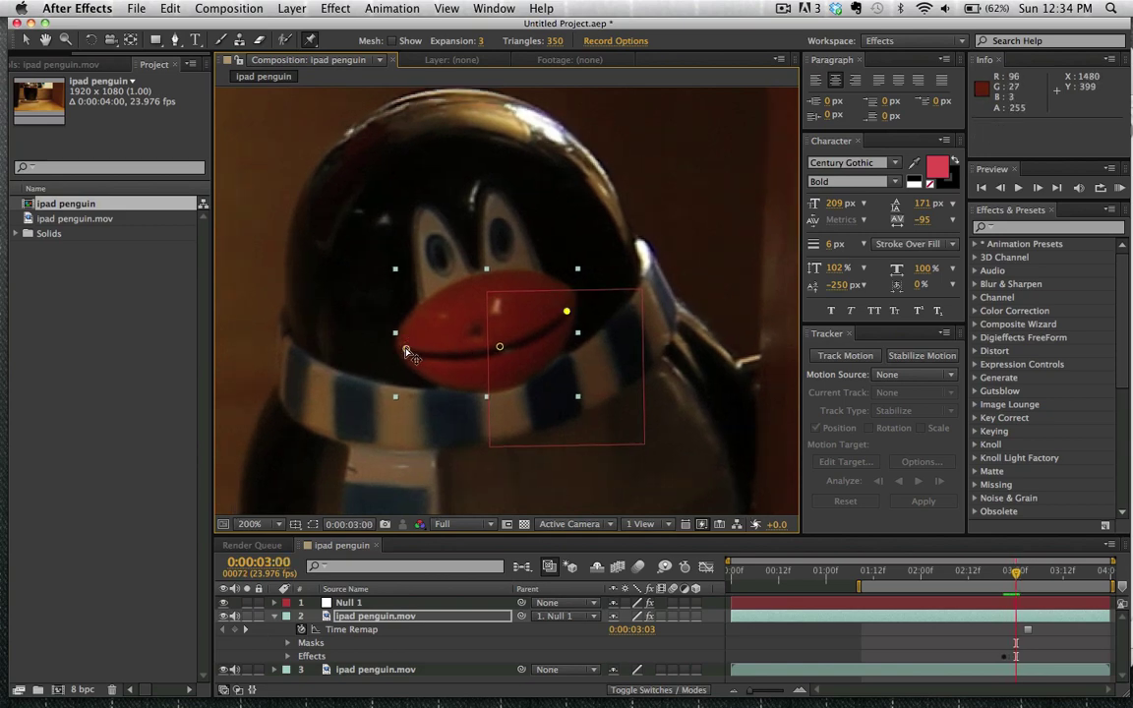
{"action": "left_click", "coordinate": [406, 349]}
{"action": "mouse_move", "coordinate": [406, 349]}
{"action": "left_mouse_down"}
{"action": "mouse_move", "coordinate": [404, 334]}
{"action": "mouse_move", "coordinate": [392, 337]}
{"action": "left_mouse_up"}
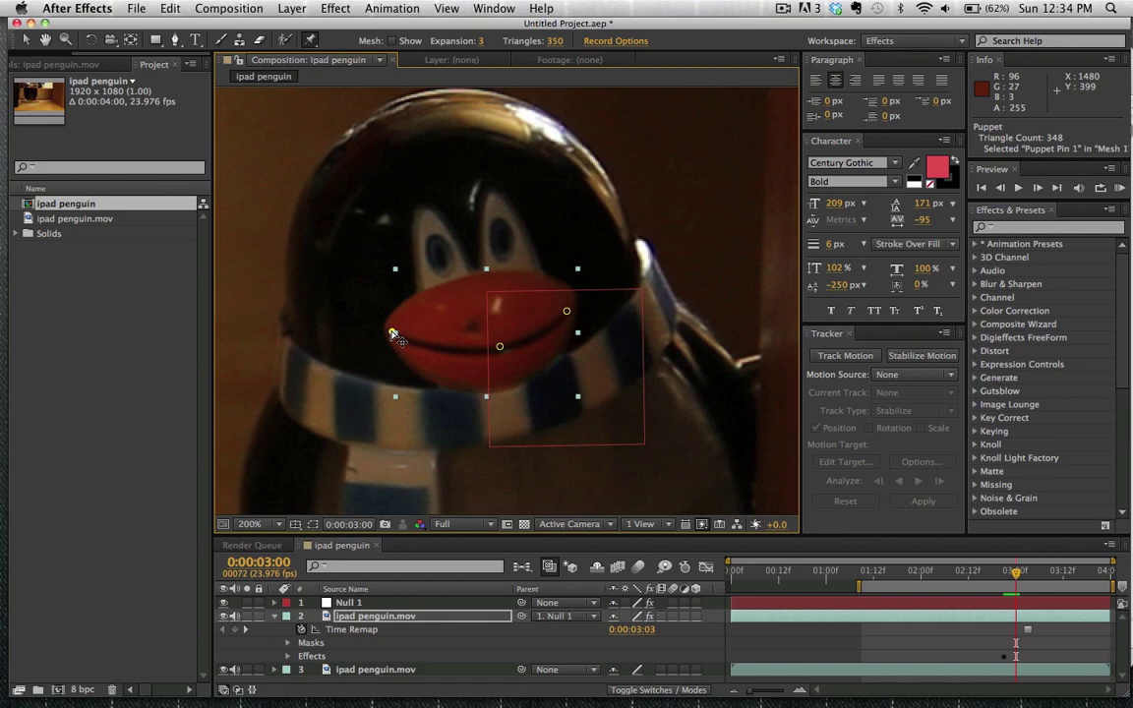
{"action": "left_click", "coordinate": [568, 312]}
{"action": "left_click_drag", "start_coordinate": [572, 319], "coordinate": [574, 305]}
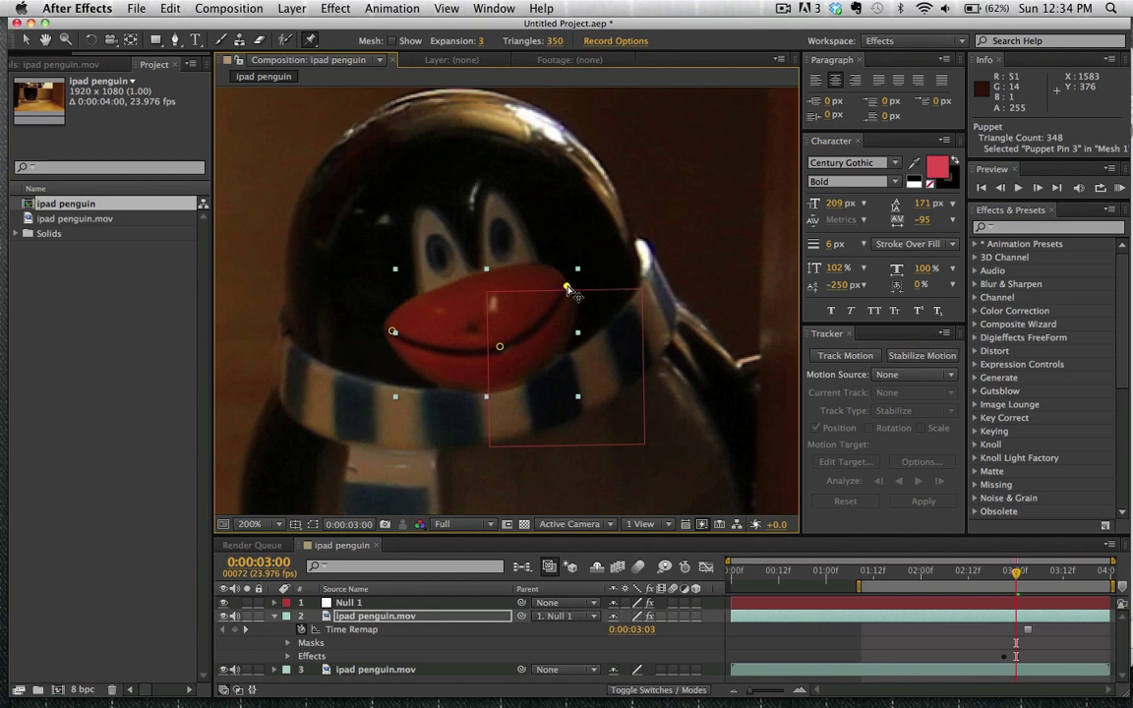
{"action": "left_click_drag", "start_coordinate": [567, 291], "coordinate": [569, 293]}
{"action": "left_click_drag", "start_coordinate": [502, 352], "coordinate": [503, 359]}
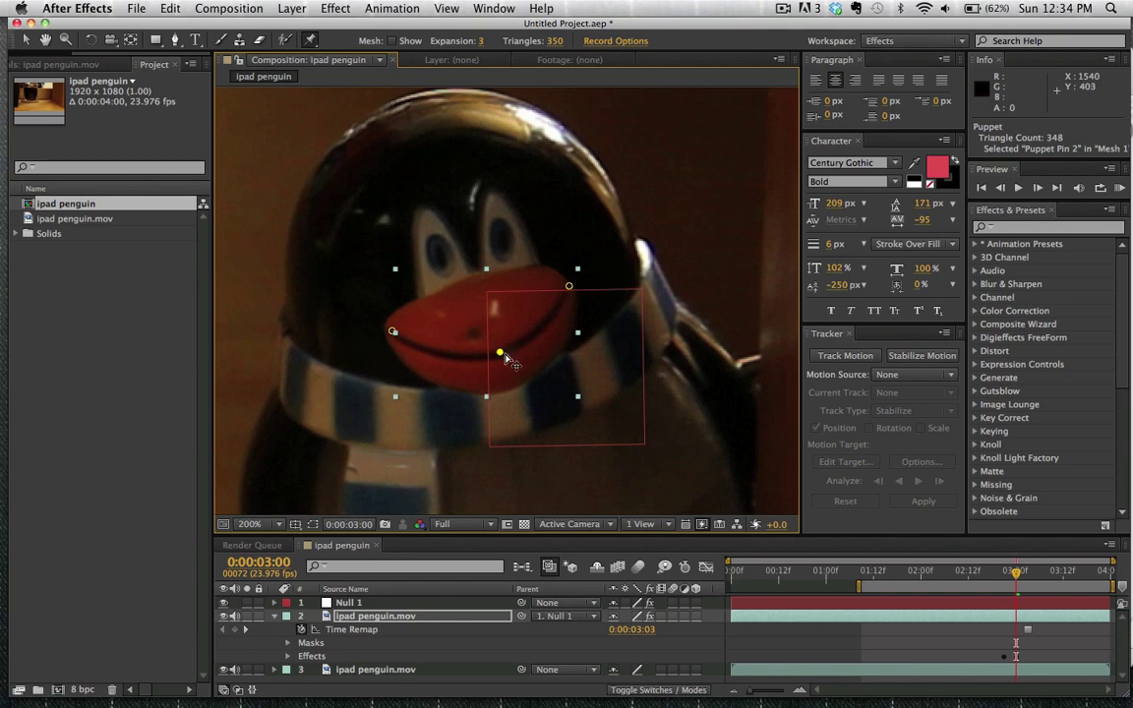
Step: Step through frames to review the smile, ending back at 0:00:02:21
{"action": "key", "text": "Page_Up"}
{"action": "key", "text": "Page_Up"}
{"action": "key", "text": "Page_Up"}
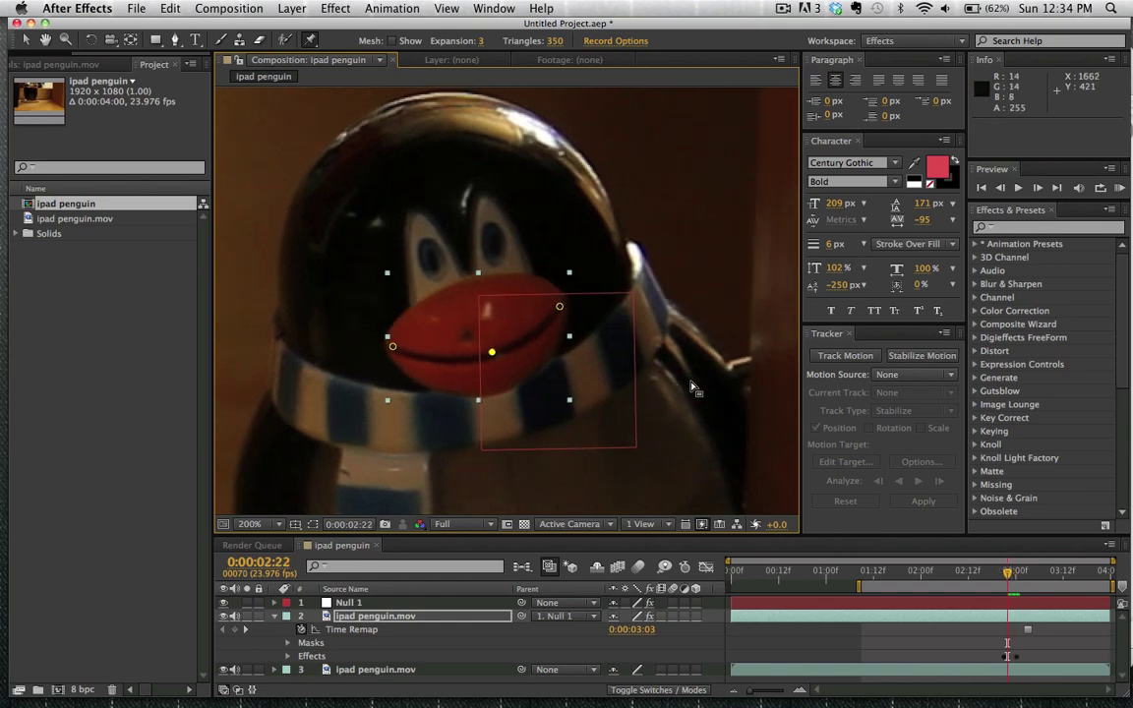
{"action": "key", "text": "Page_Down"}
{"action": "key", "text": "Page_Down"}
{"action": "key", "text": "Page_Down"}
{"action": "key", "text": "Page_Down"}
{"action": "key", "text": "Page_Up"}
{"action": "key", "text": "Page_Up"}
{"action": "key", "text": "Page_Up"}
{"action": "key", "text": "Page_Up"}
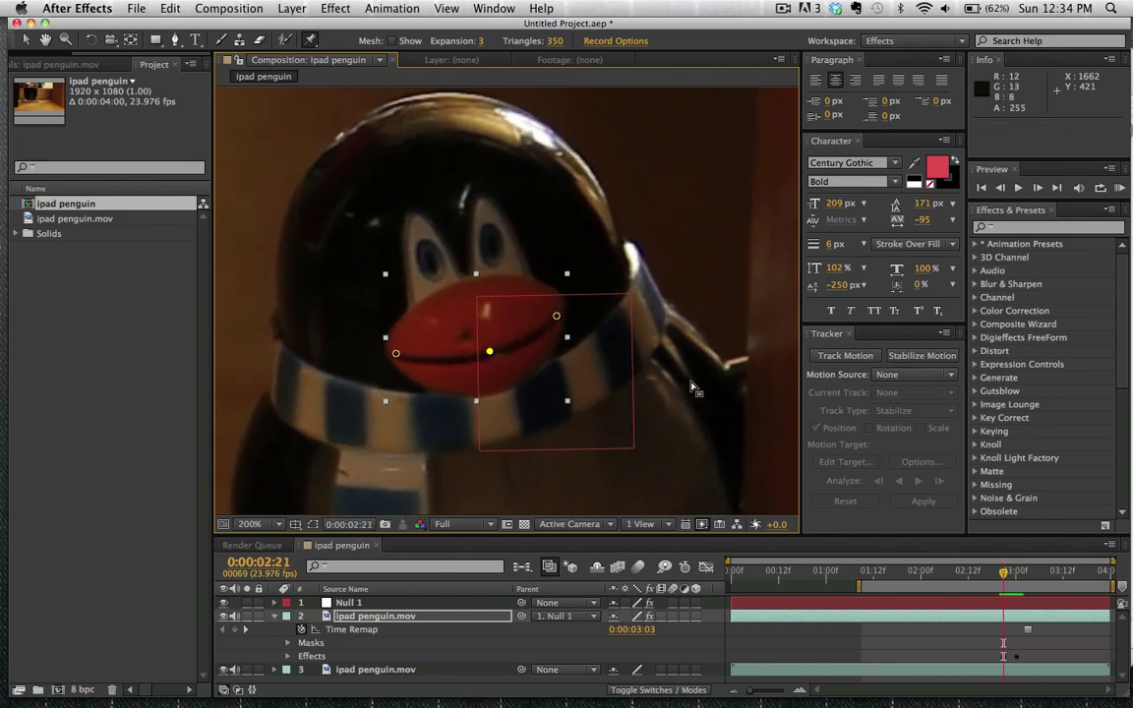
{"action": "key", "text": "Page_Down"}
{"action": "key", "text": "Page_Down"}
{"action": "key", "text": "Page_Down"}
{"action": "key", "text": "Page_Down"}
{"action": "key", "text": "Page_Down"}
{"action": "key", "text": "Page_Up"}
{"action": "key", "text": "Page_Up"}
{"action": "key", "text": "Page_Up"}
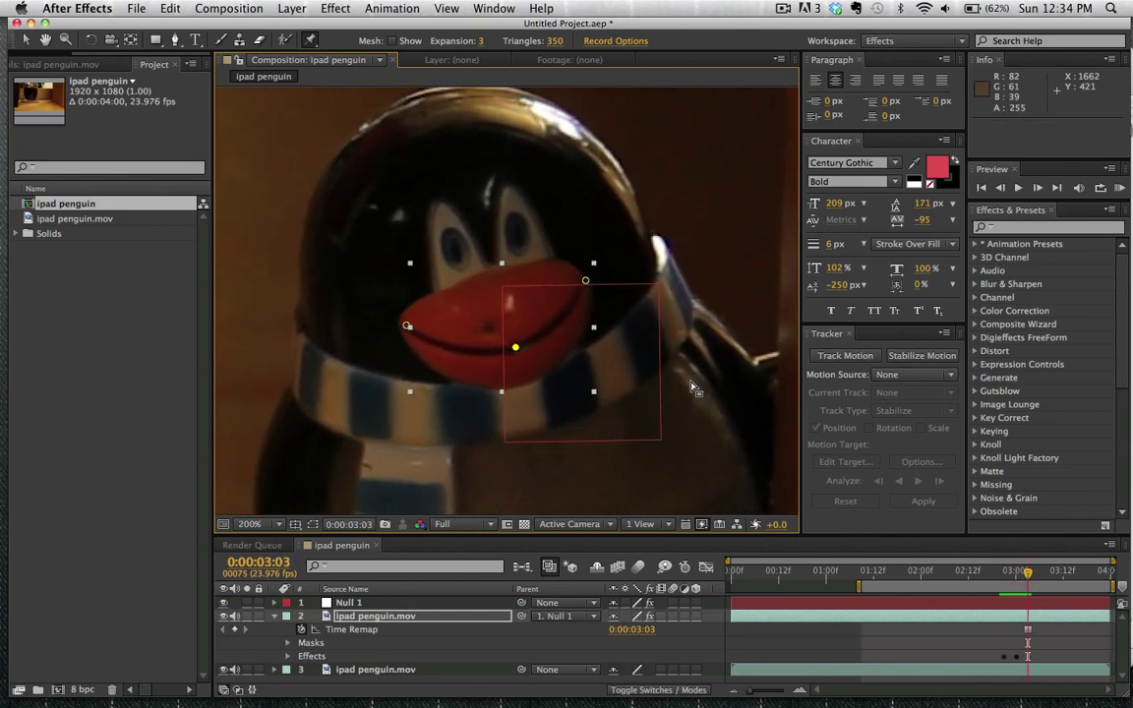
{"action": "key", "text": "Page_Up"}
{"action": "key", "text": "Page_Up"}
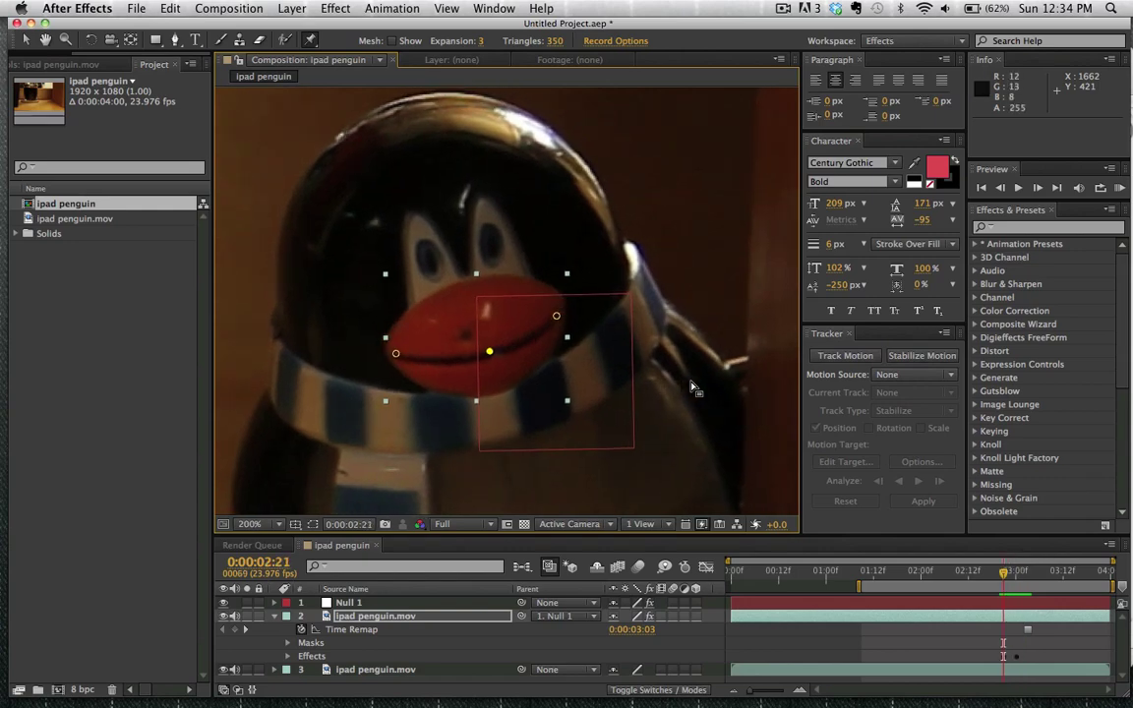
Step: Pre-compose the lips layer as 'mouth', moving all attributes into it
{"action": "left_click", "coordinate": [275, 616]}
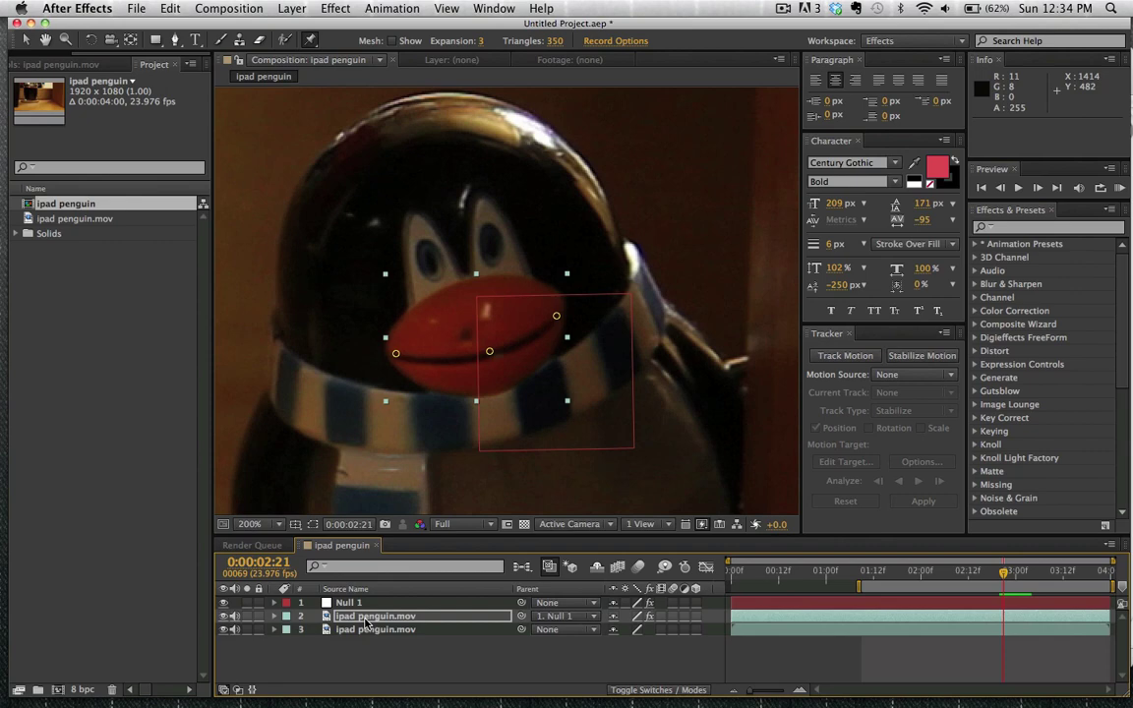
{"action": "key", "text": "super+shift+c"}
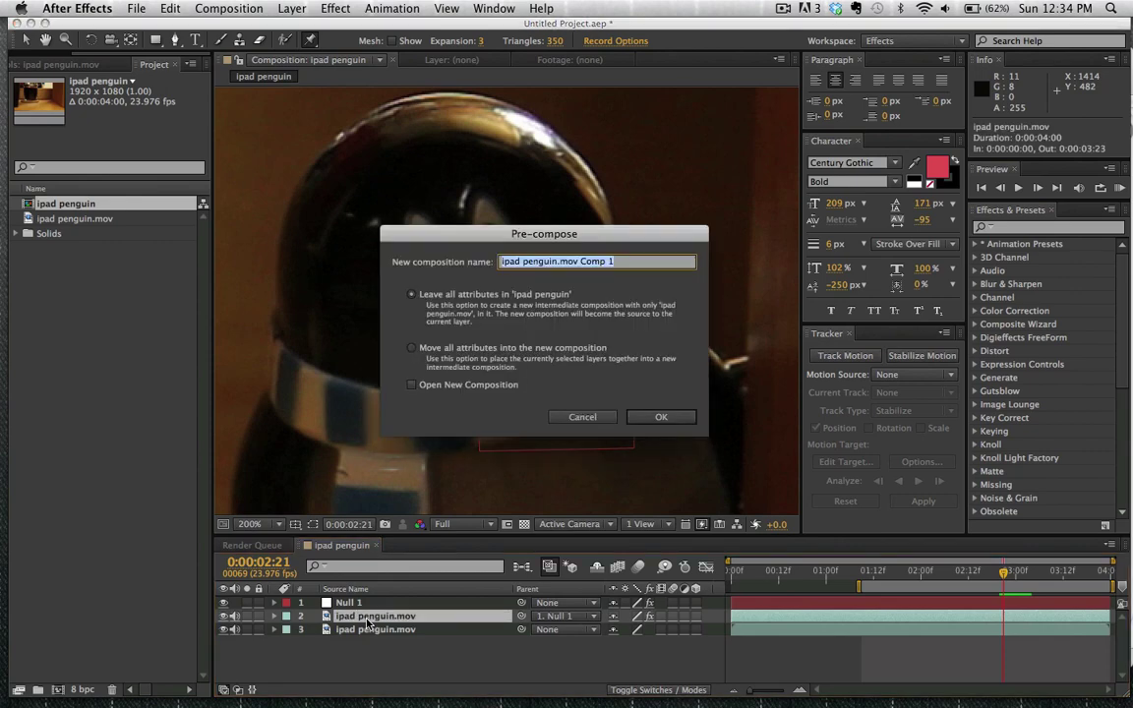
{"action": "left_click", "coordinate": [543, 359]}
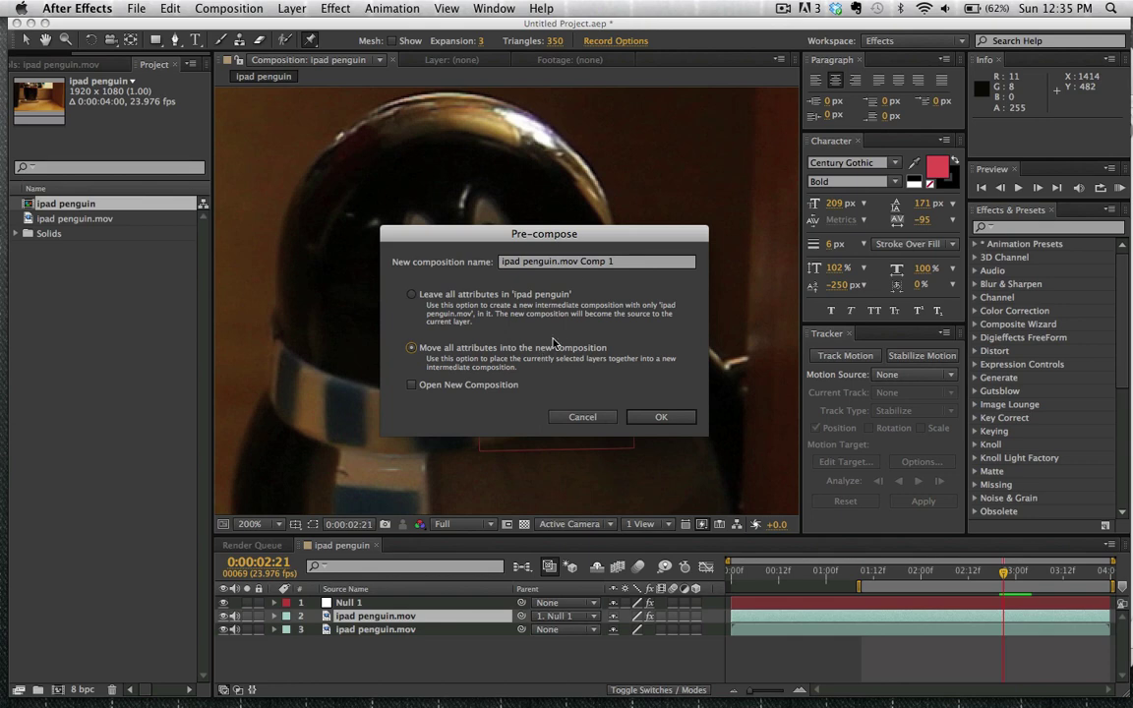
{"action": "triple_click", "coordinate": [585, 262]}
{"action": "type", "text": "mouth"}
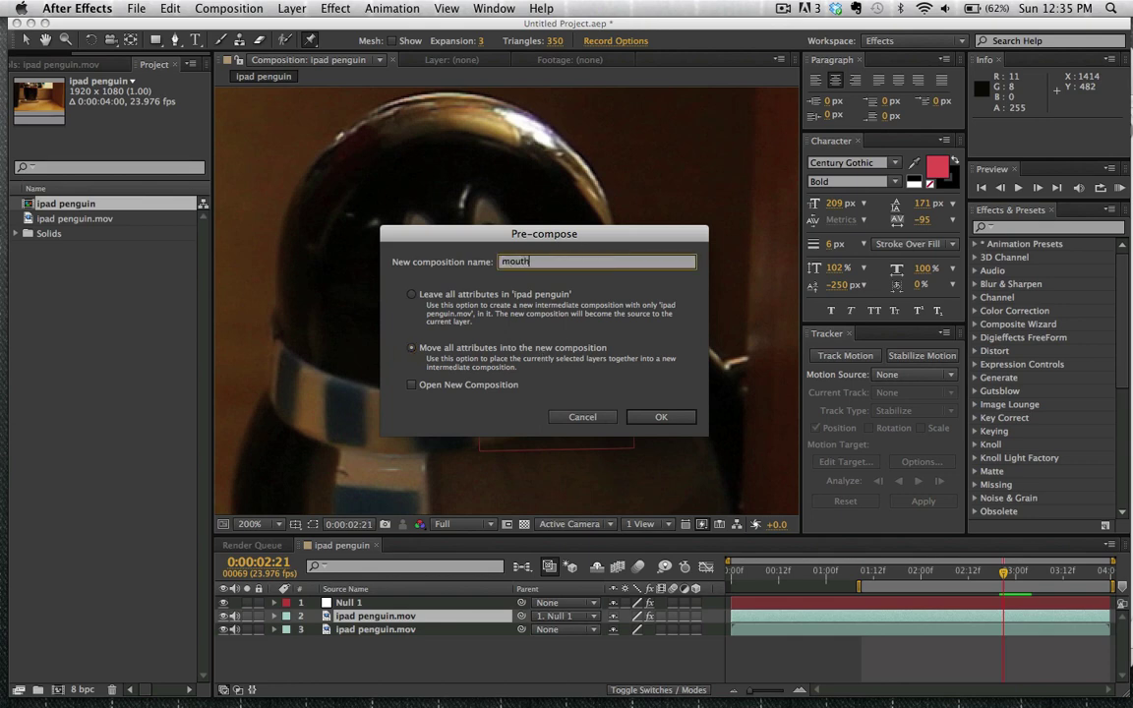
{"action": "key", "text": "Return"}
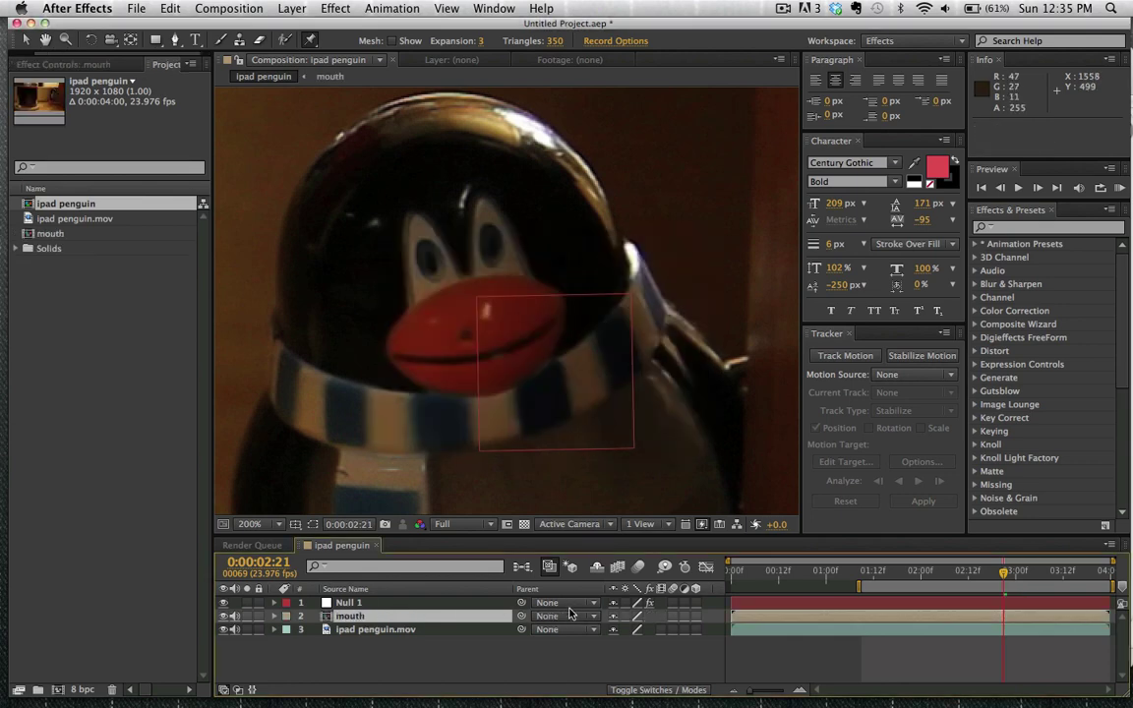
Step: Parent mouth to Null 1 and start a Pen mask around the beak highlight
{"action": "left_click_drag", "start_coordinate": [522, 617], "coordinate": [350, 603]}
{"action": "key", "text": "period"}
{"action": "key", "text": "g"}
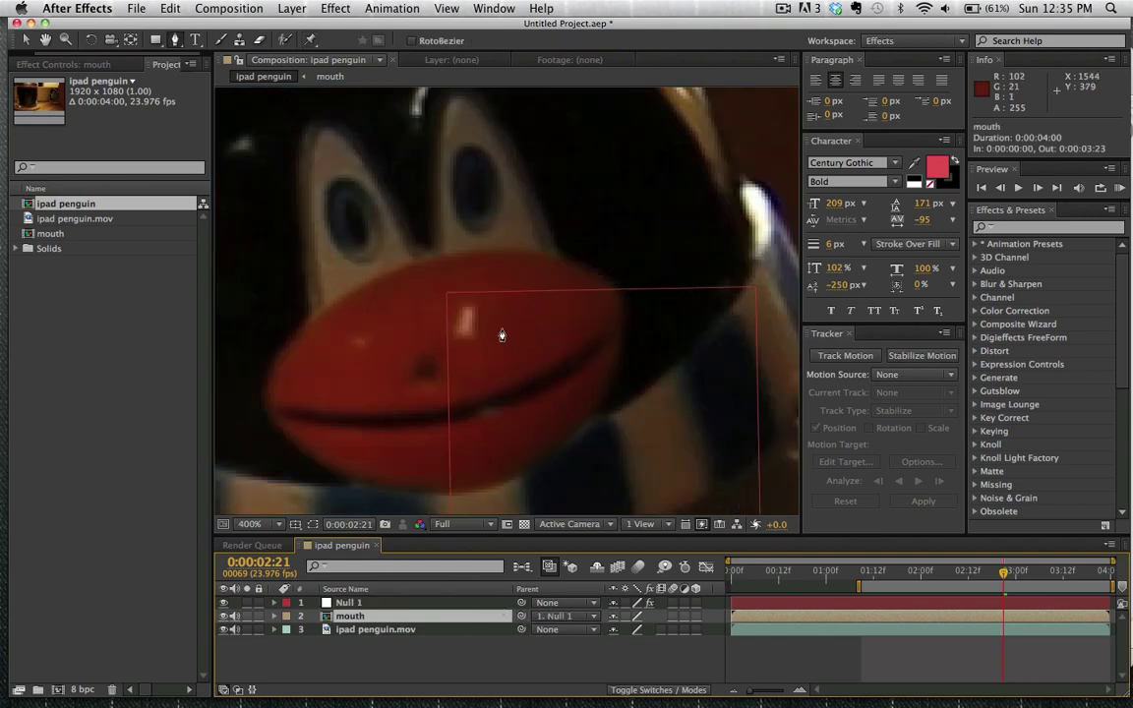
{"action": "left_click_drag", "start_coordinate": [462, 349], "coordinate": [483, 349]}
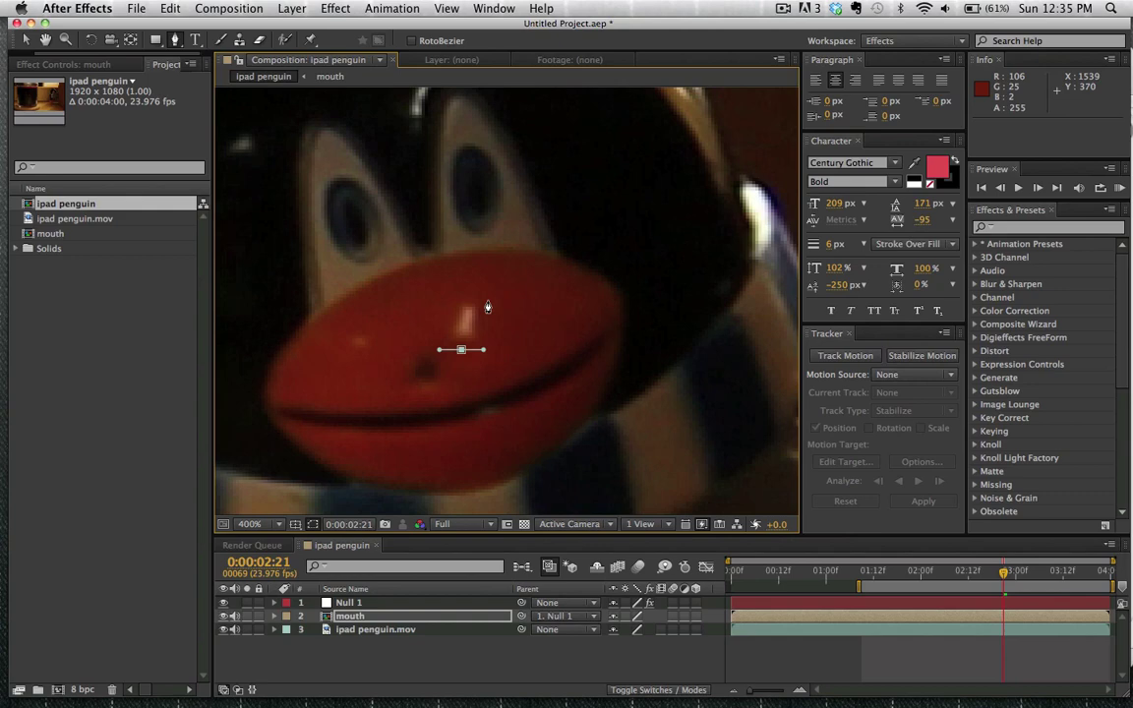
{"action": "left_click_drag", "start_coordinate": [488, 301], "coordinate": [458, 346]}
Step: Close the highlight mask and set its mode to Subtract
{"action": "left_click", "coordinate": [461, 349]}
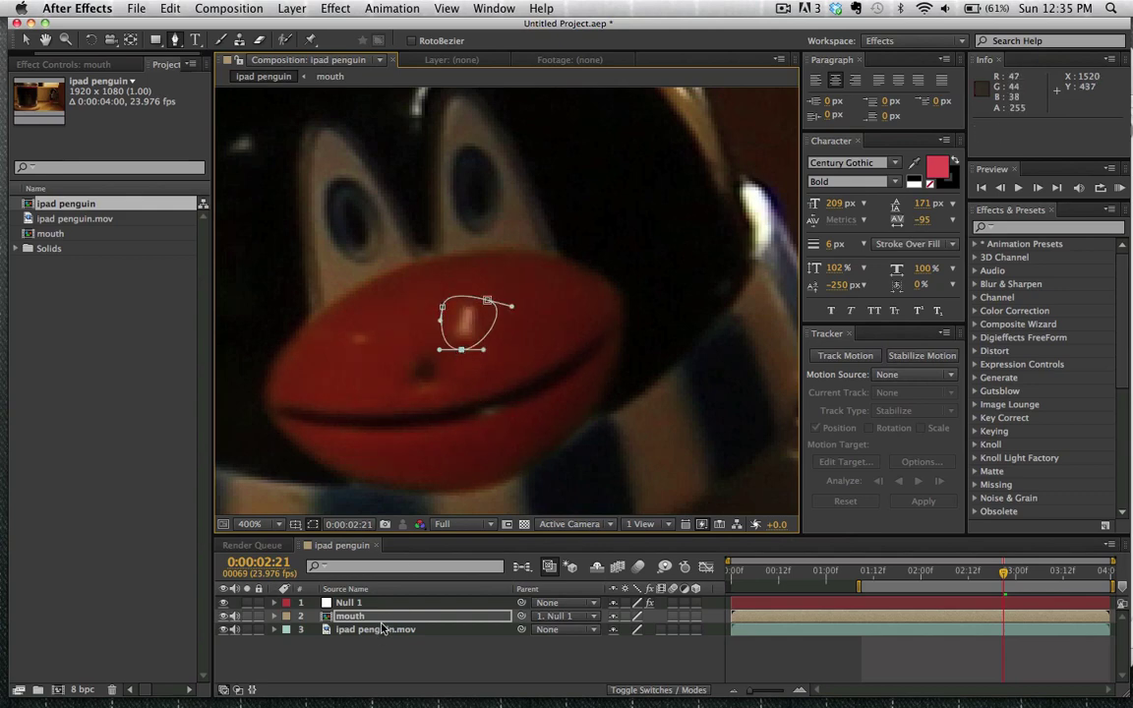
{"action": "key", "text": "m"}
{"action": "key", "text": "m"}
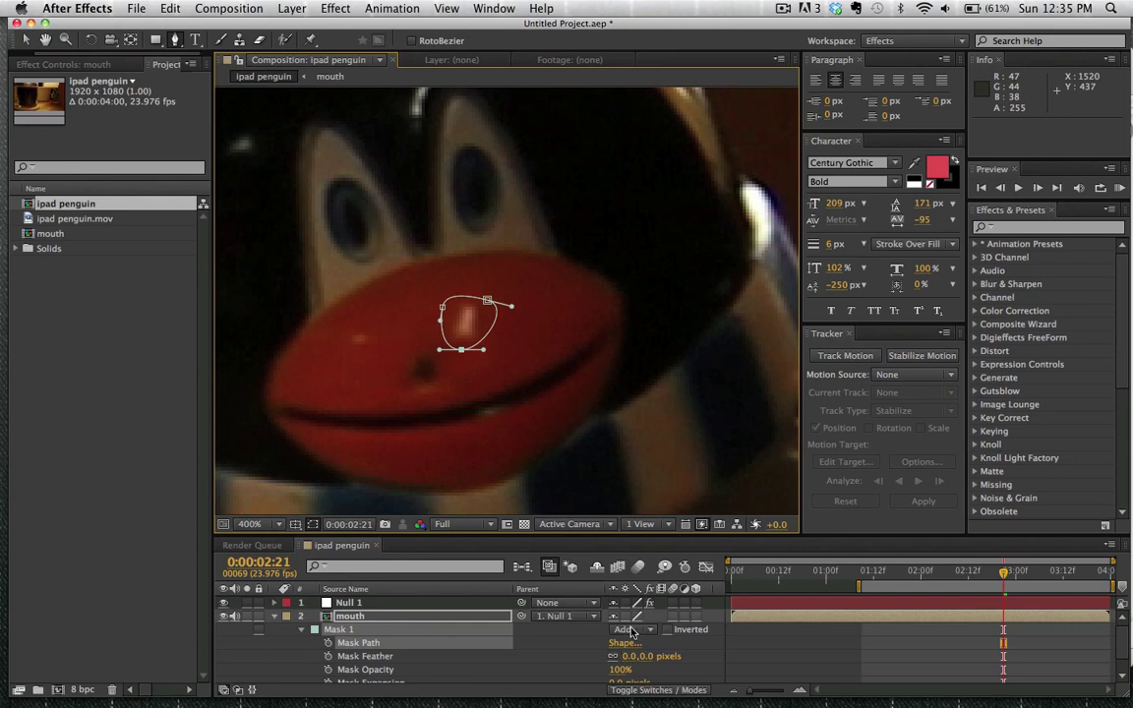
{"action": "left_click", "coordinate": [631, 630]}
{"action": "left_click", "coordinate": [635, 630]}
Step: Inside the mouth precomp, give the footage layer's mask a 4 px feather
{"action": "left_click", "coordinate": [345, 620]}
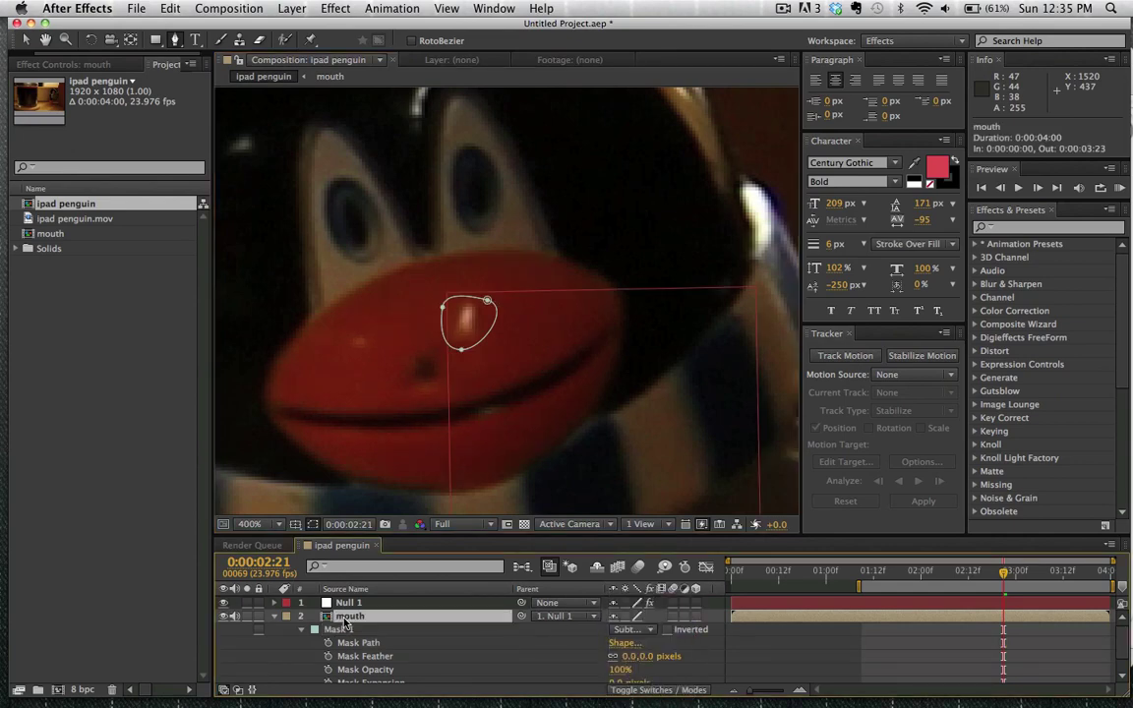
{"action": "double_click", "coordinate": [345, 617]}
{"action": "left_click", "coordinate": [346, 603]}
{"action": "key", "text": "m"}
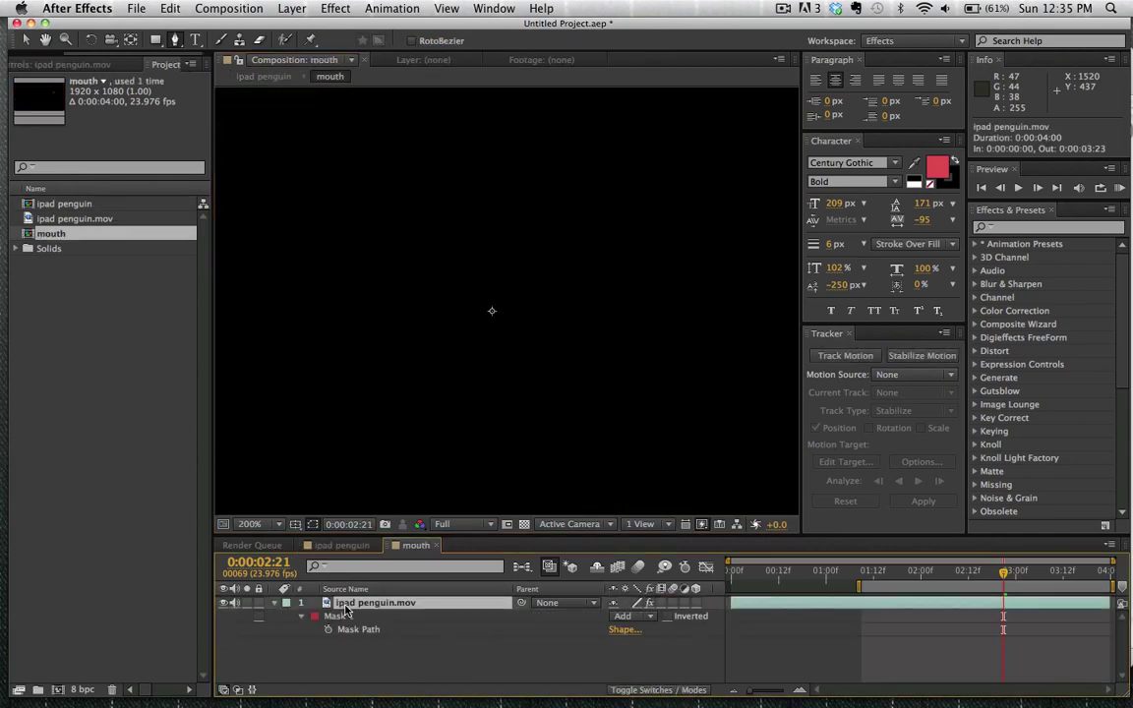
{"action": "key", "text": "shift+slash"}
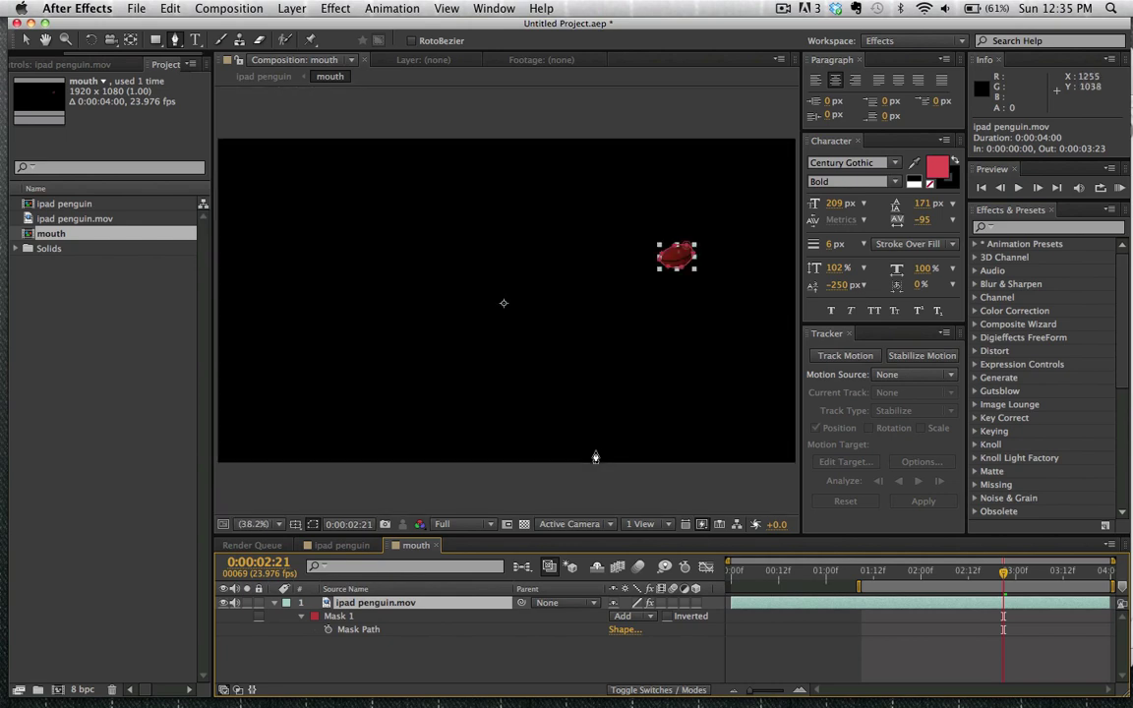
{"action": "key", "text": "m"}
{"action": "key", "text": "m"}
{"action": "left_click", "coordinate": [631, 643]}
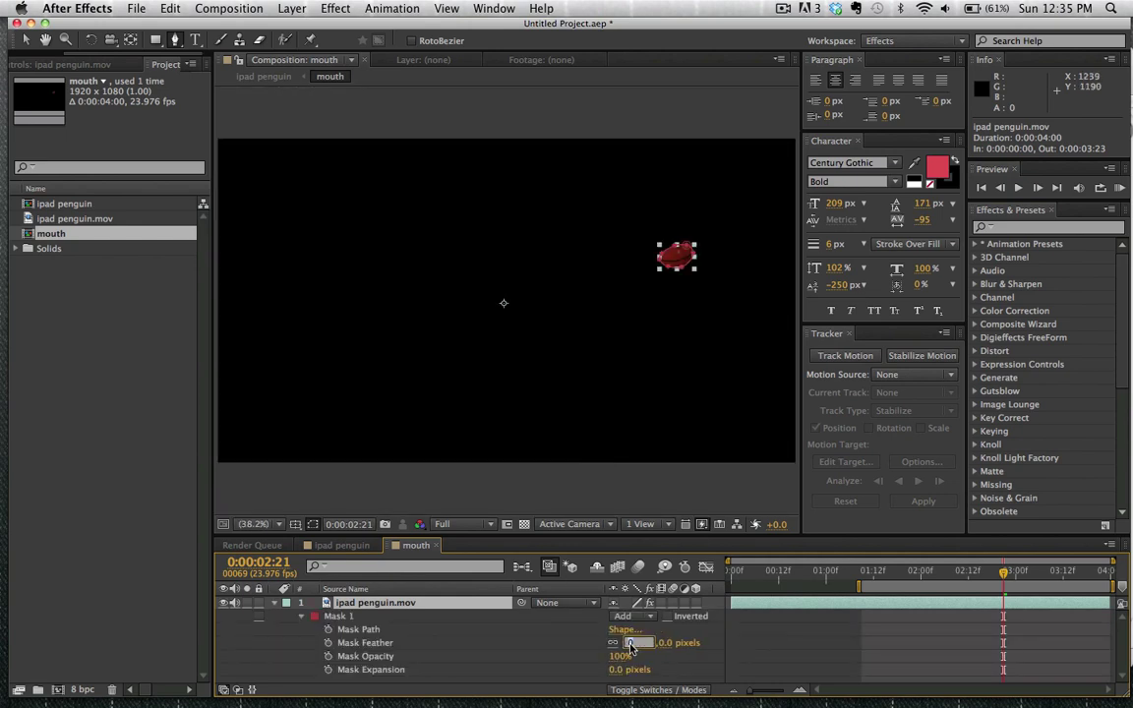
{"action": "type", "text": "4"}
{"action": "key", "text": "Return"}
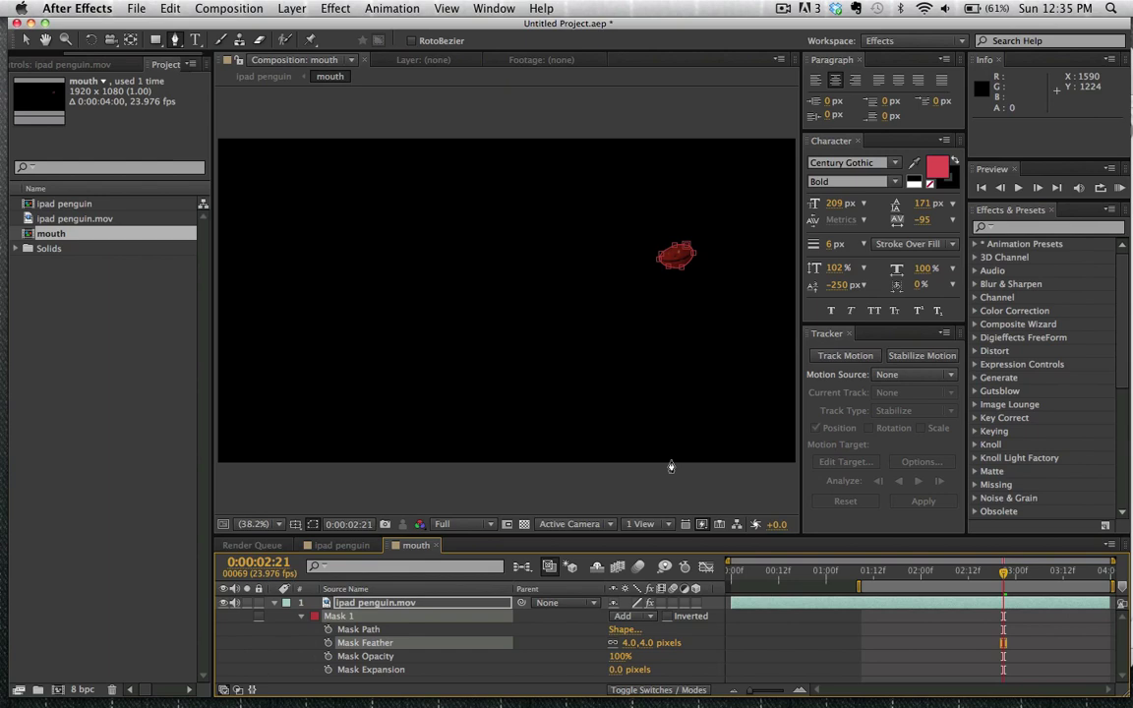
Step: Show the transparency grid, hide the mask outline, raise the feather to 5 px, and return to ipad penguin
{"action": "key", "text": "v"}
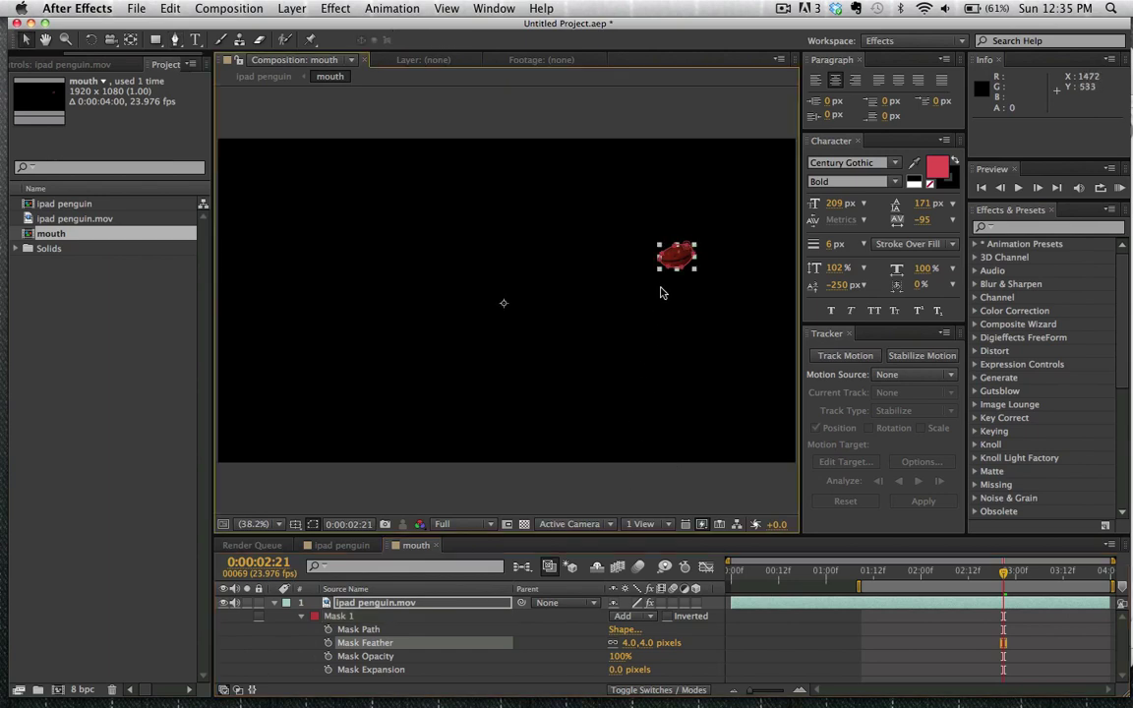
{"action": "scroll", "coordinate": [544, 304], "scroll_direction": "up", "scroll_amount": 5}
{"action": "left_click_drag", "start_coordinate": [544, 303], "coordinate": [256, 433]}
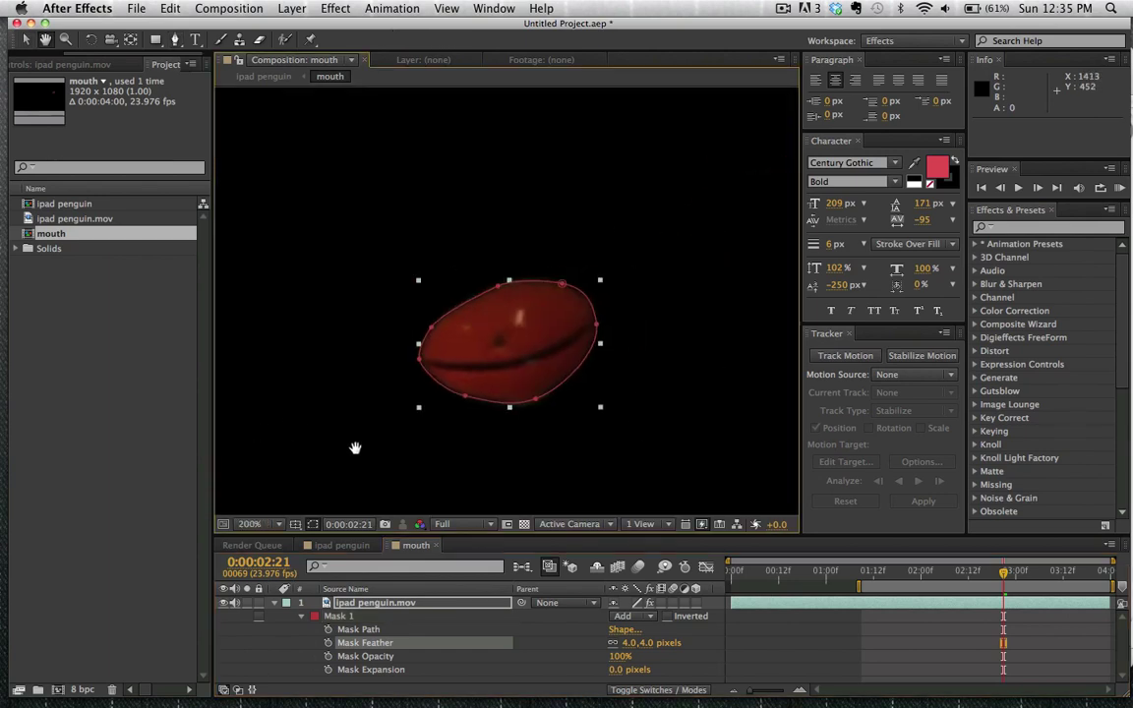
{"action": "key", "text": "v"}
{"action": "left_click", "coordinate": [525, 524]}
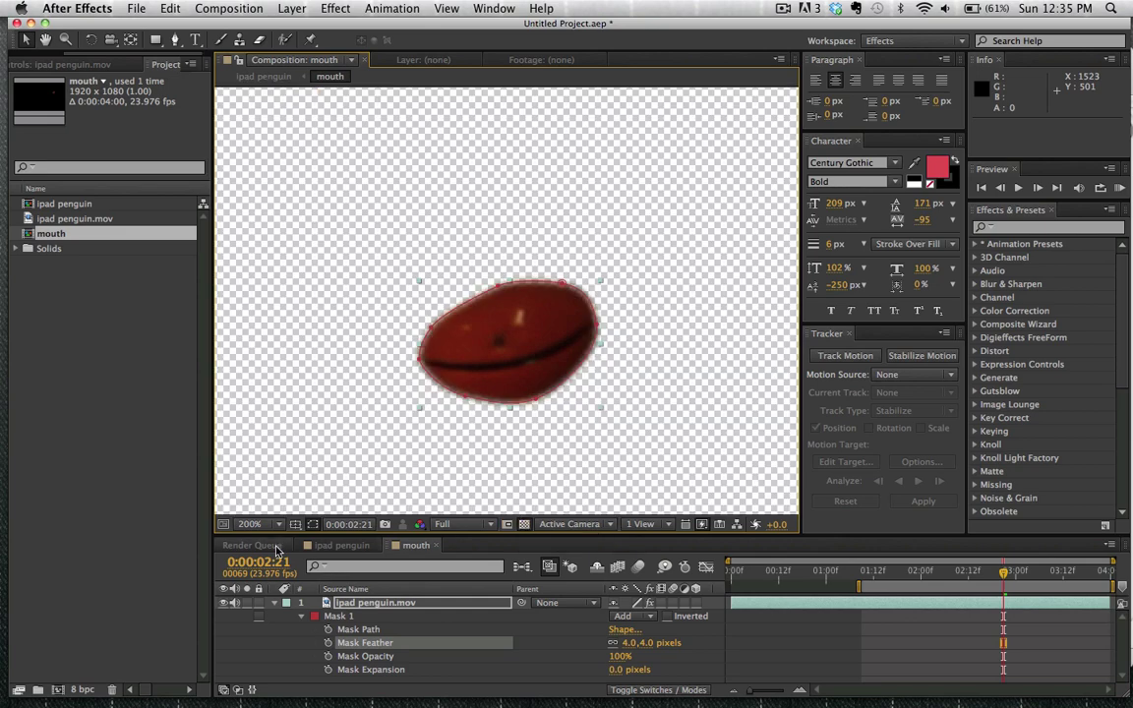
{"action": "left_click", "coordinate": [313, 525]}
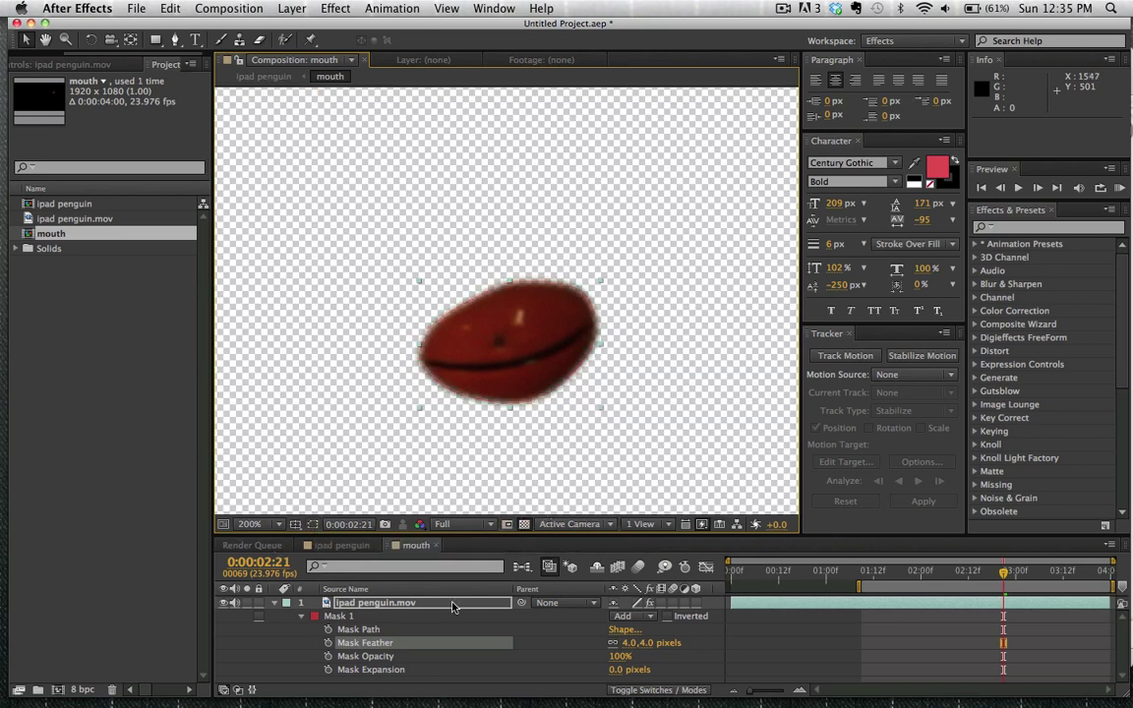
{"action": "left_click_drag", "start_coordinate": [629, 646], "coordinate": [632, 646]}
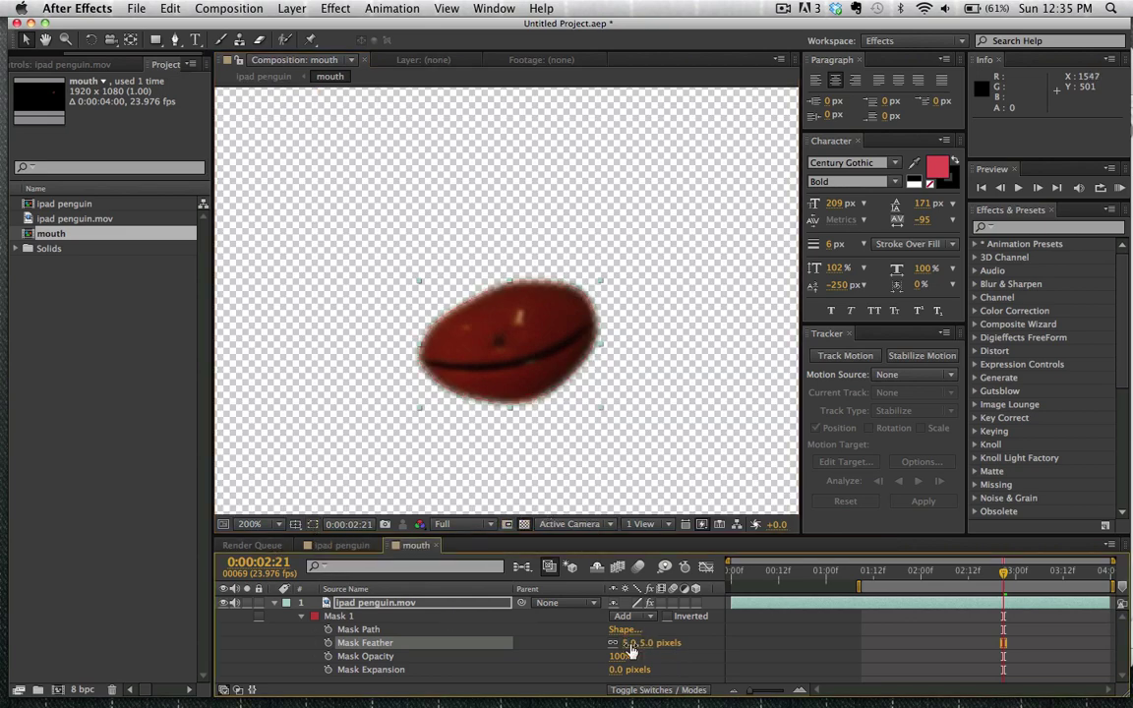
{"action": "left_click", "coordinate": [341, 547]}
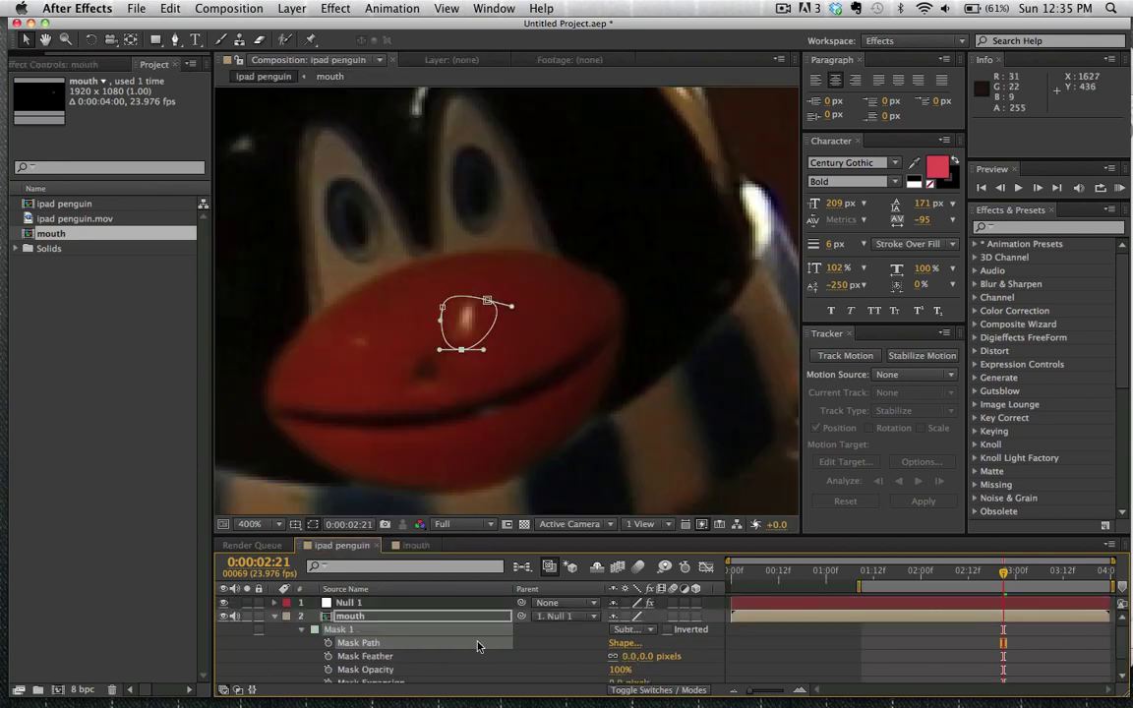
Step: Give the subtract highlight mask a 2 px feather, fit the frame, and RAM-preview the comp
{"action": "left_click", "coordinate": [625, 656]}
{"action": "type", "text": "2"}
{"action": "key", "text": "Return"}
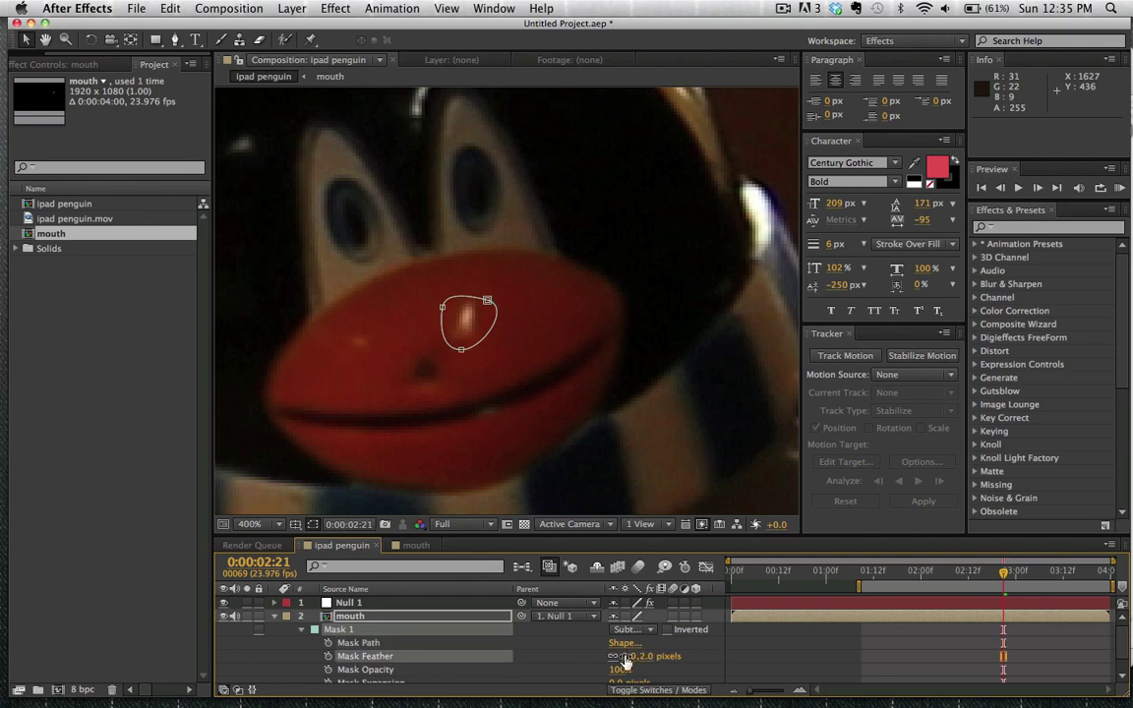
{"action": "left_click", "coordinate": [824, 670]}
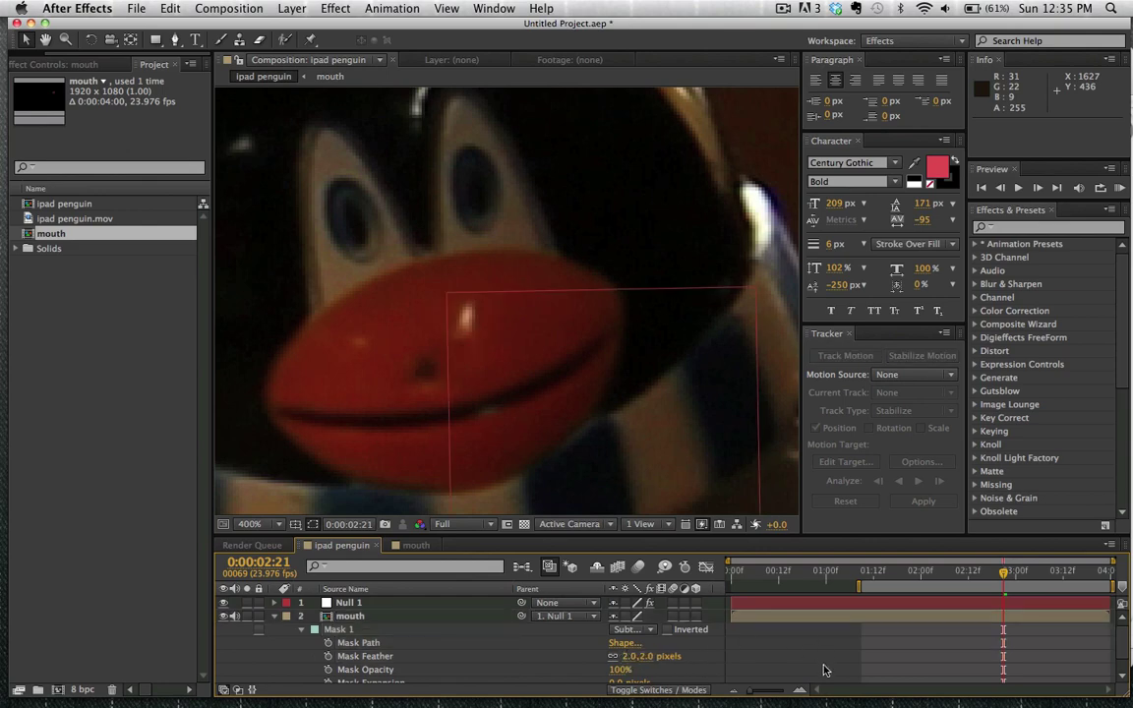
{"action": "key", "text": "shift+slash"}
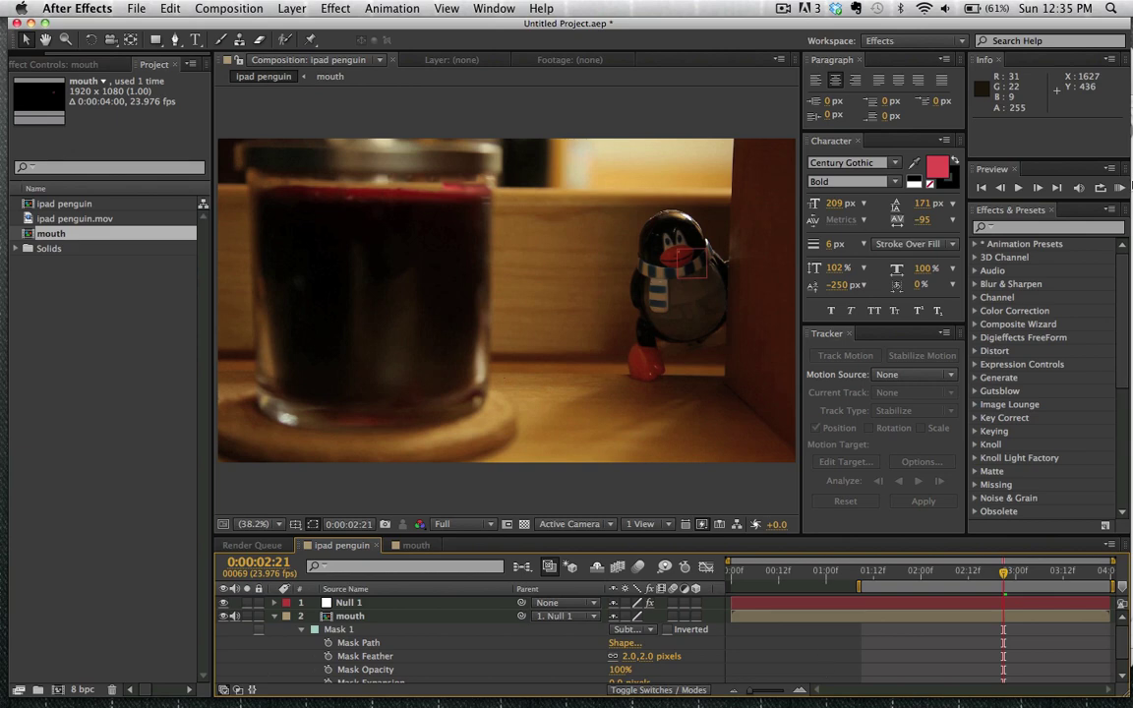
{"action": "left_click", "coordinate": [1120, 186]}
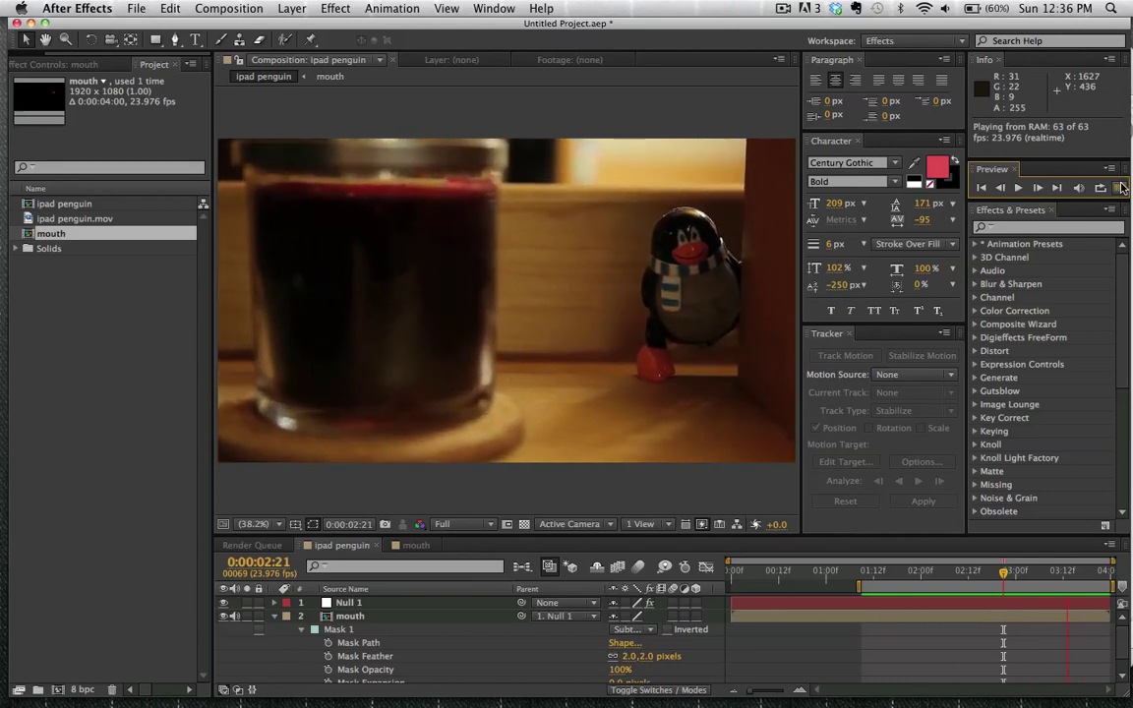
Step: In the mouth precomp, reveal the Puppet pin keyframes and move to 0:00:03:00
{"action": "double_click", "coordinate": [1017, 618]}
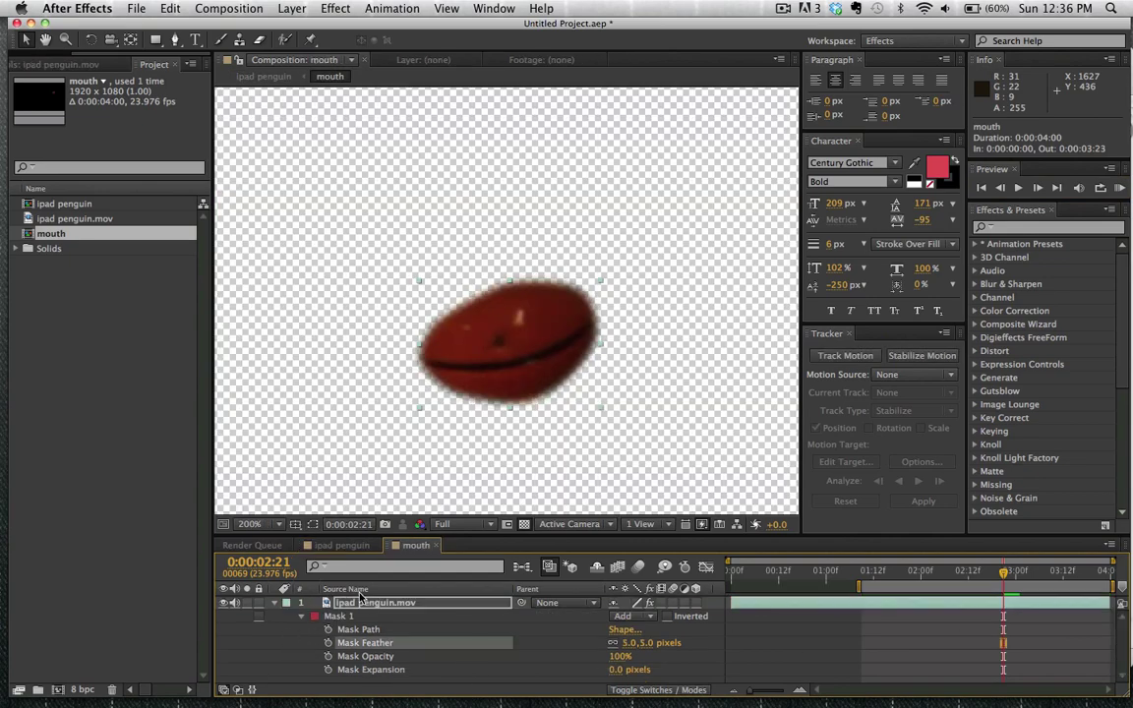
{"action": "left_click", "coordinate": [362, 602]}
{"action": "key", "text": "u"}
{"action": "scroll", "coordinate": [1110, 628], "scroll_direction": "down", "scroll_amount": 3}
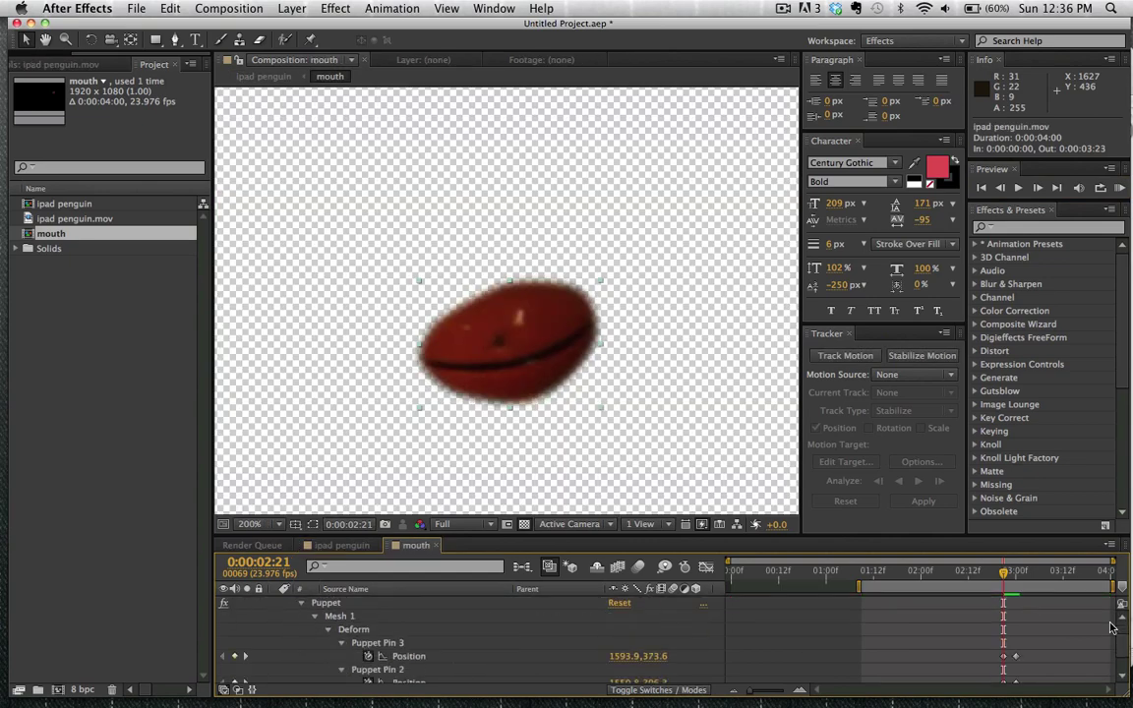
{"action": "left_click_drag", "start_coordinate": [1003, 577], "coordinate": [993, 683]}
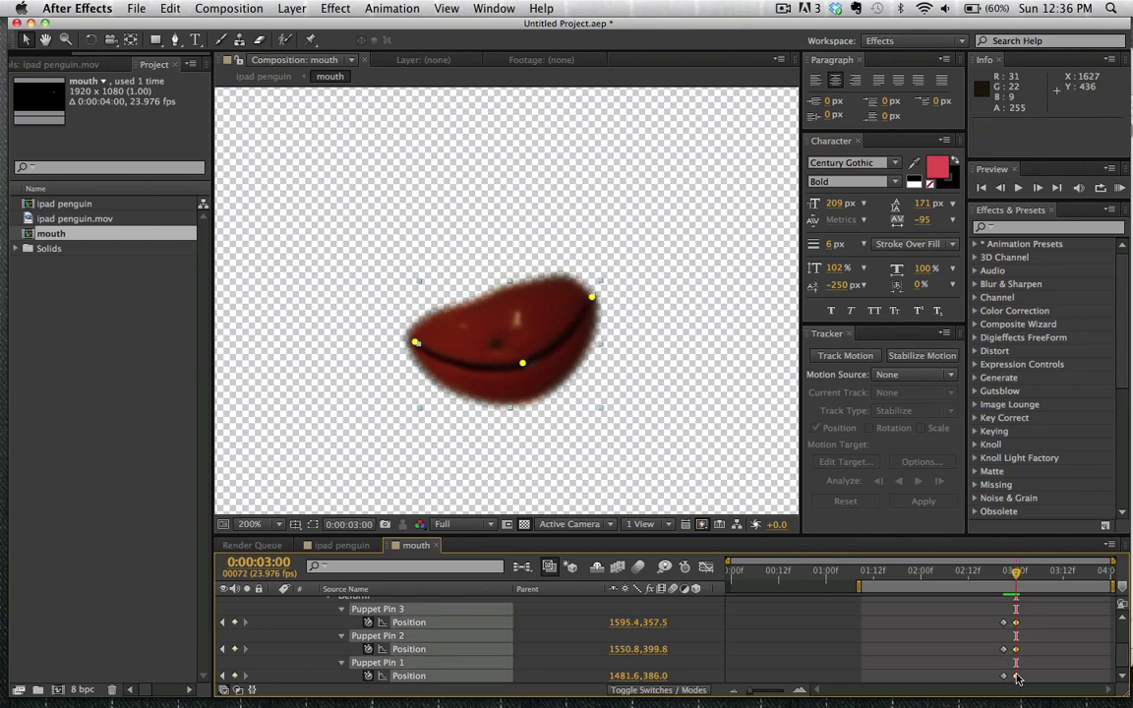
Step: Apply Easy Ease In to the pin keyframes, shift them to 03:01, and preview ipad penguin
{"action": "right_click", "coordinate": [1016, 677]}
{"action": "mouse_move", "coordinate": [1003, 691]}
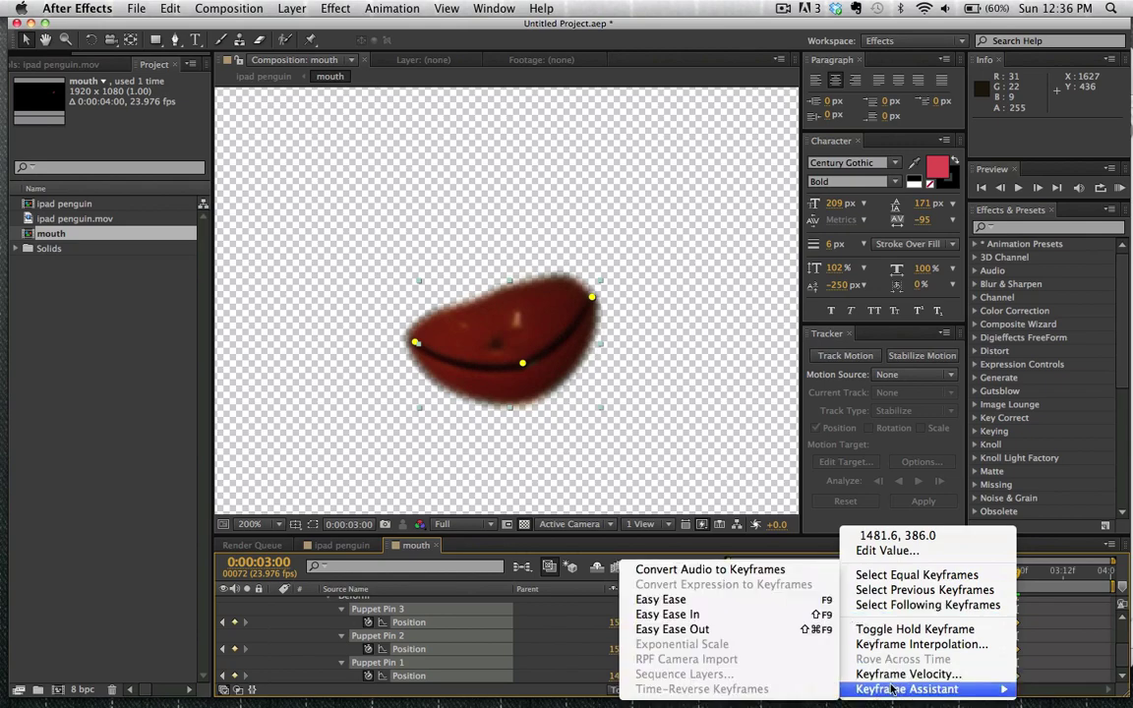
{"action": "left_click", "coordinate": [742, 615]}
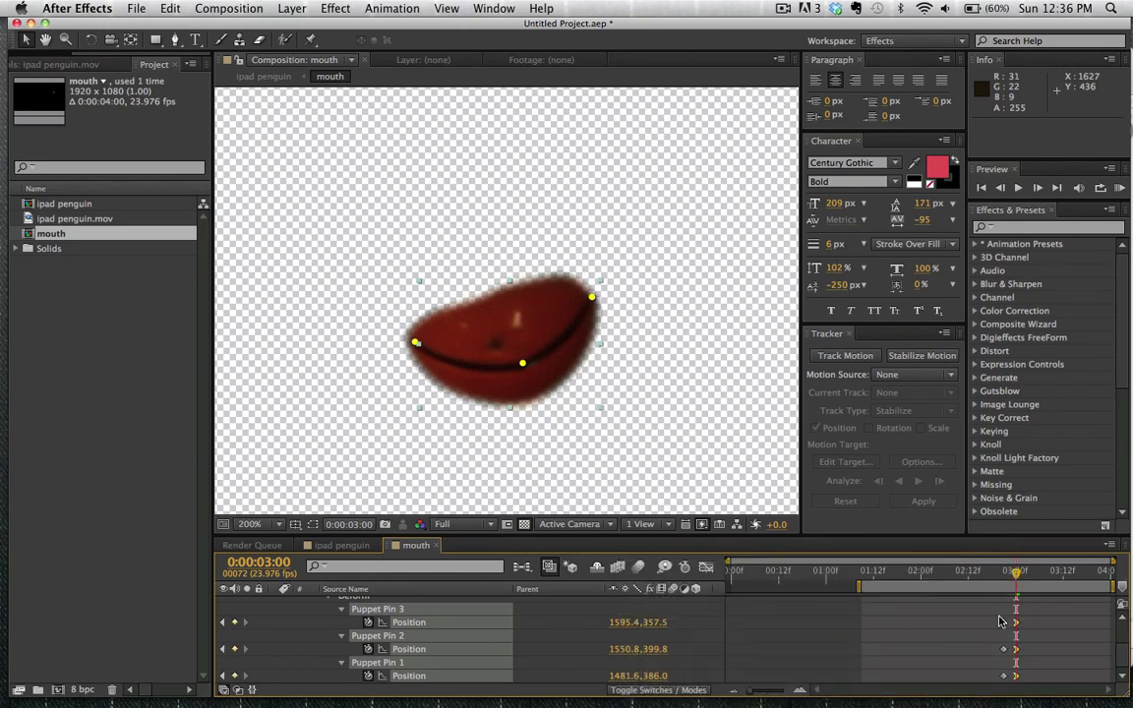
{"action": "left_click_drag", "start_coordinate": [1017, 627], "coordinate": [1020, 626]}
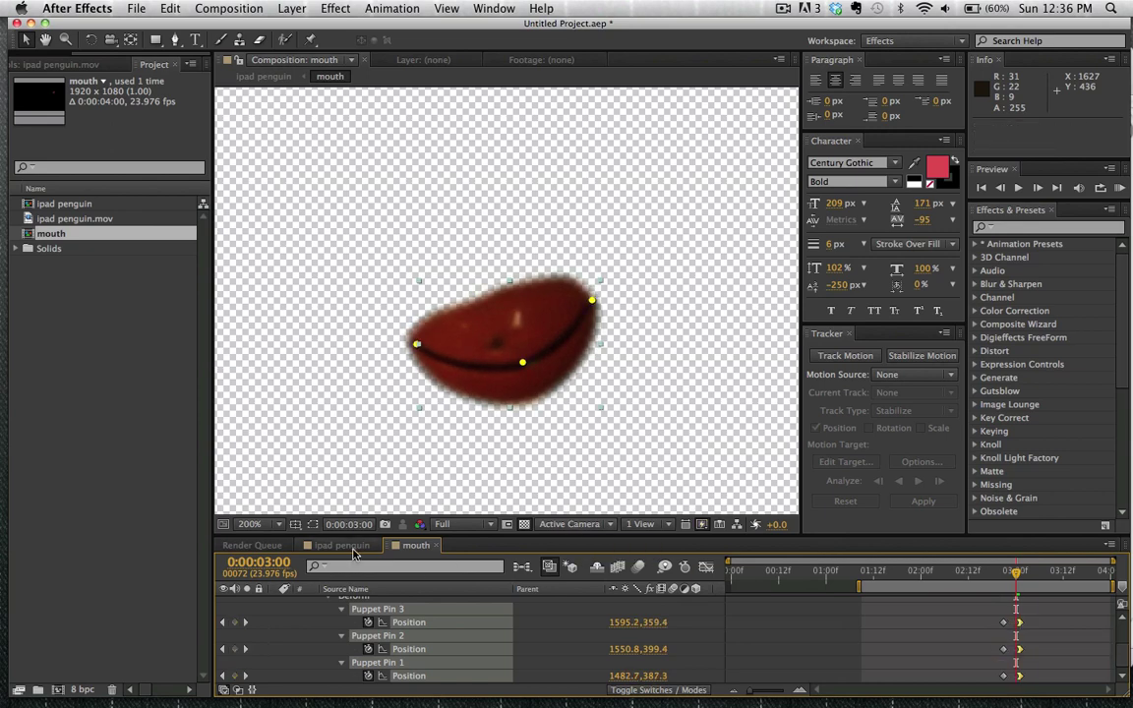
{"action": "left_click", "coordinate": [345, 546]}
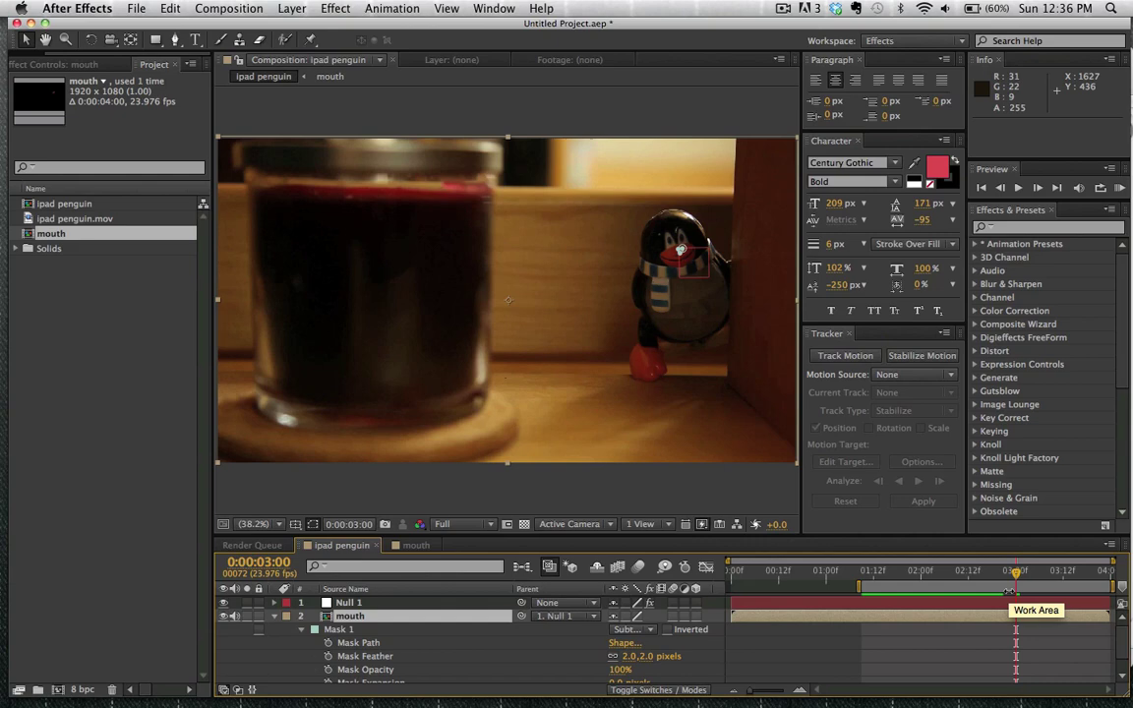
{"action": "left_click", "coordinate": [1121, 191]}
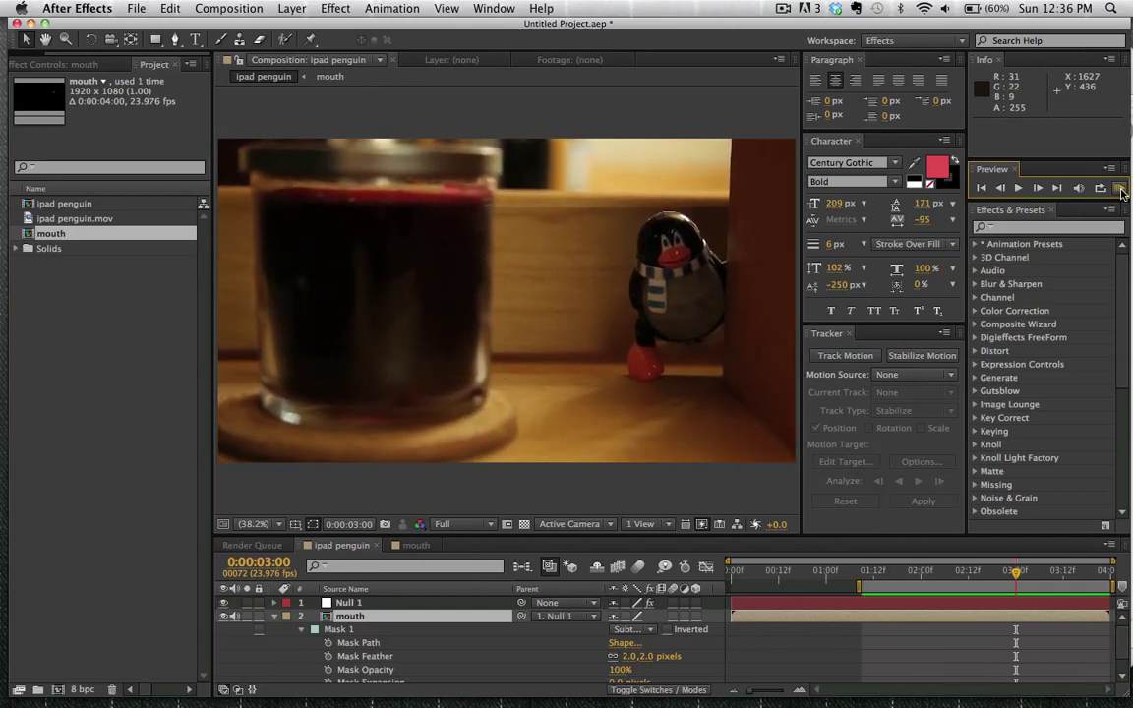
Step: Fade the mouth in with Opacity keyframes from 0% at 0:00:02:16 to 100% at 0:00:02:19
{"action": "left_click", "coordinate": [969, 586]}
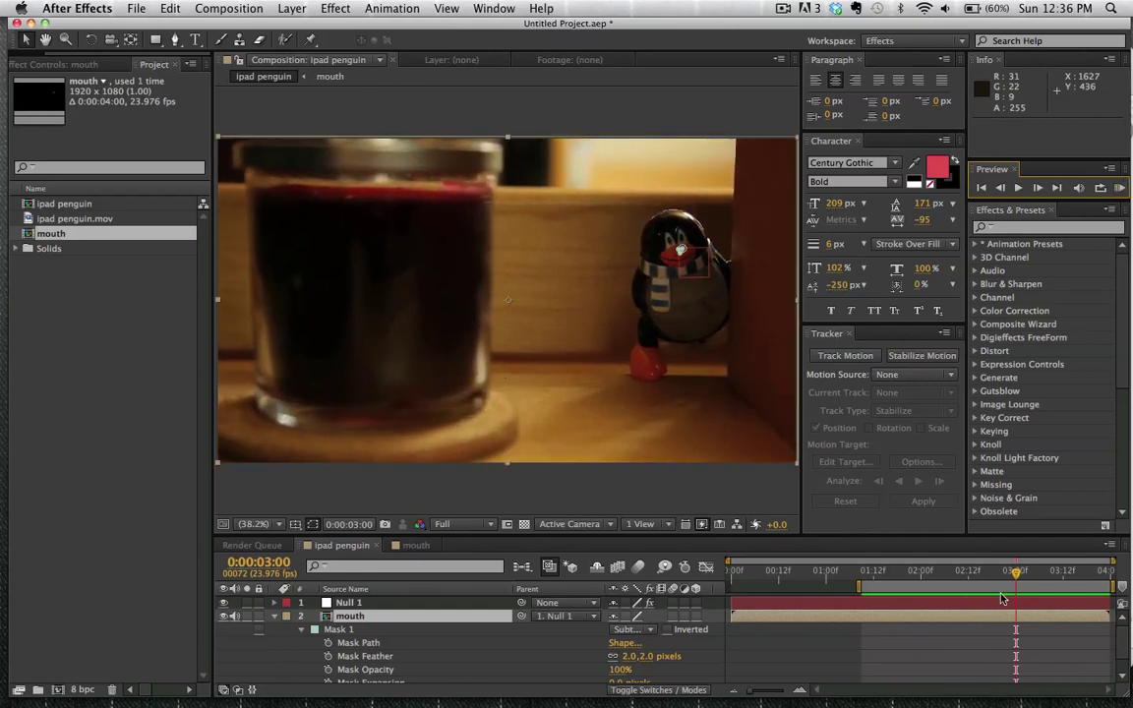
{"action": "key", "text": "Page_Up"}
{"action": "key", "text": "Page_Up"}
{"action": "key", "text": "Page_Up"}
{"action": "key", "text": "Page_Up"}
{"action": "key", "text": "Page_Up"}
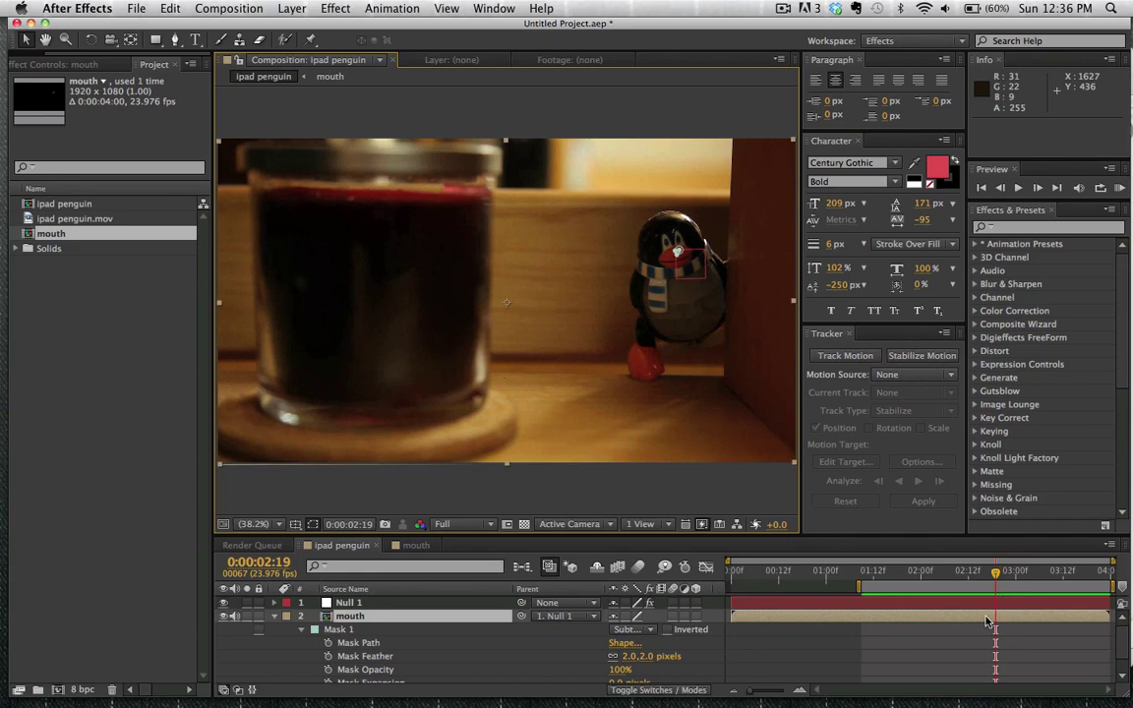
{"action": "left_click", "coordinate": [987, 620]}
{"action": "key", "text": "m"}
{"action": "key", "text": "t"}
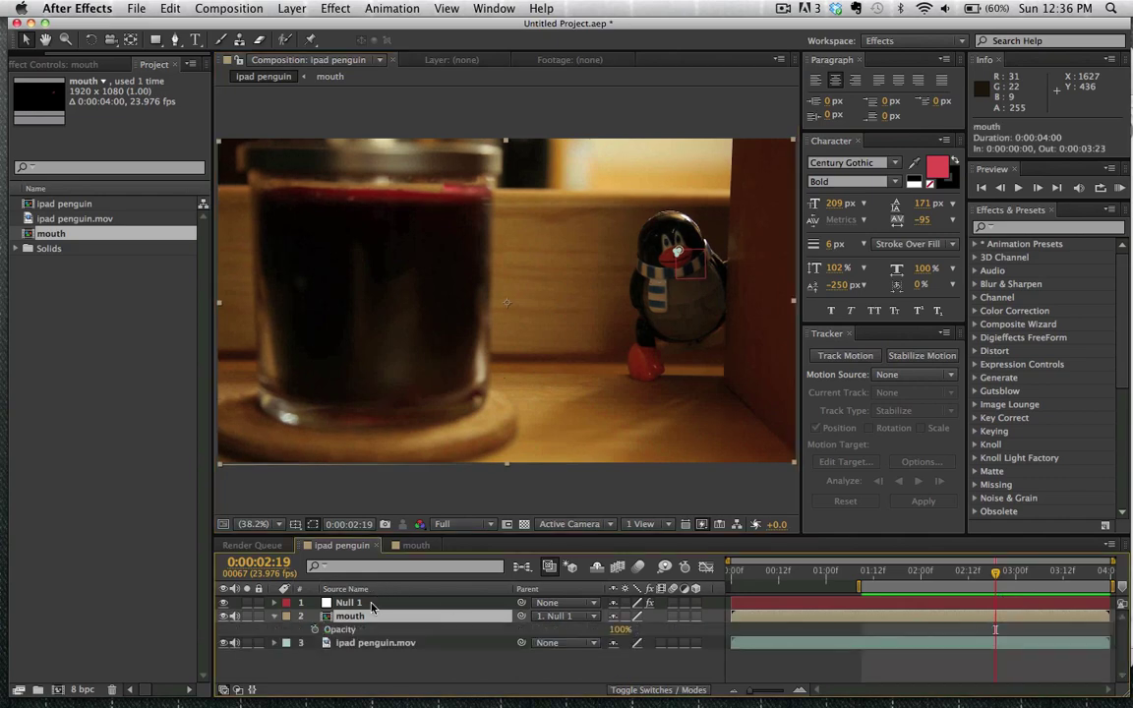
{"action": "left_click", "coordinate": [316, 629]}
{"action": "key", "text": "Page_Up"}
{"action": "key", "text": "Page_Up"}
{"action": "key", "text": "Page_Up"}
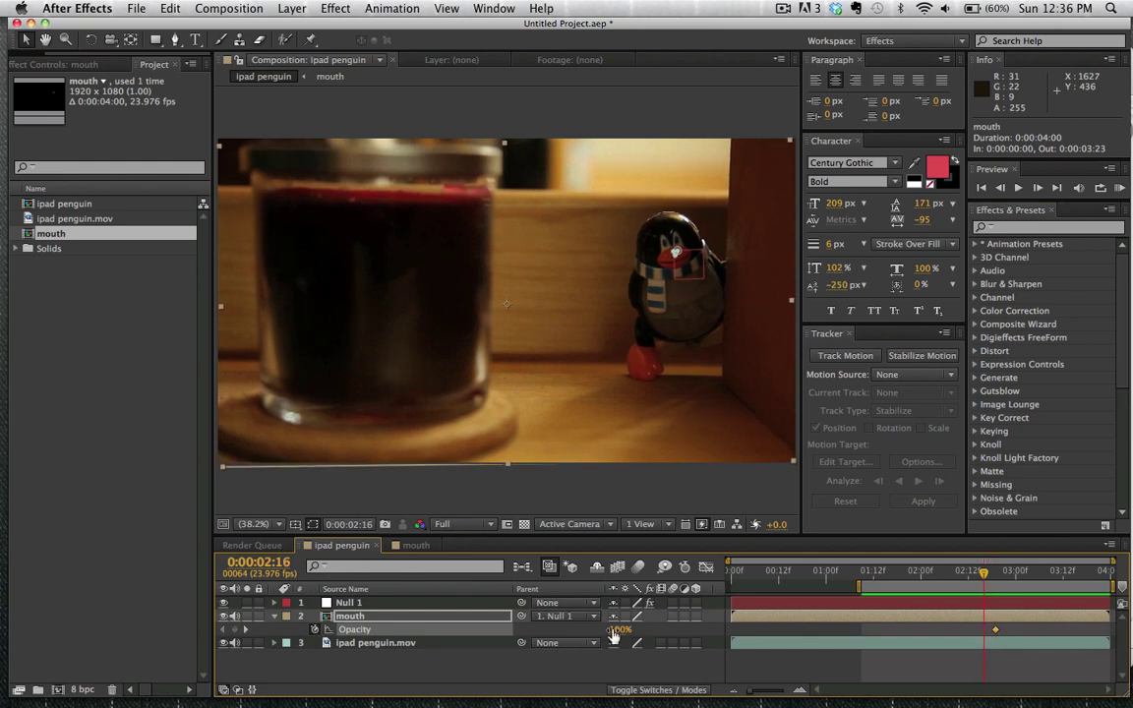
{"action": "left_click_drag", "start_coordinate": [613, 636], "coordinate": [613, 636]}
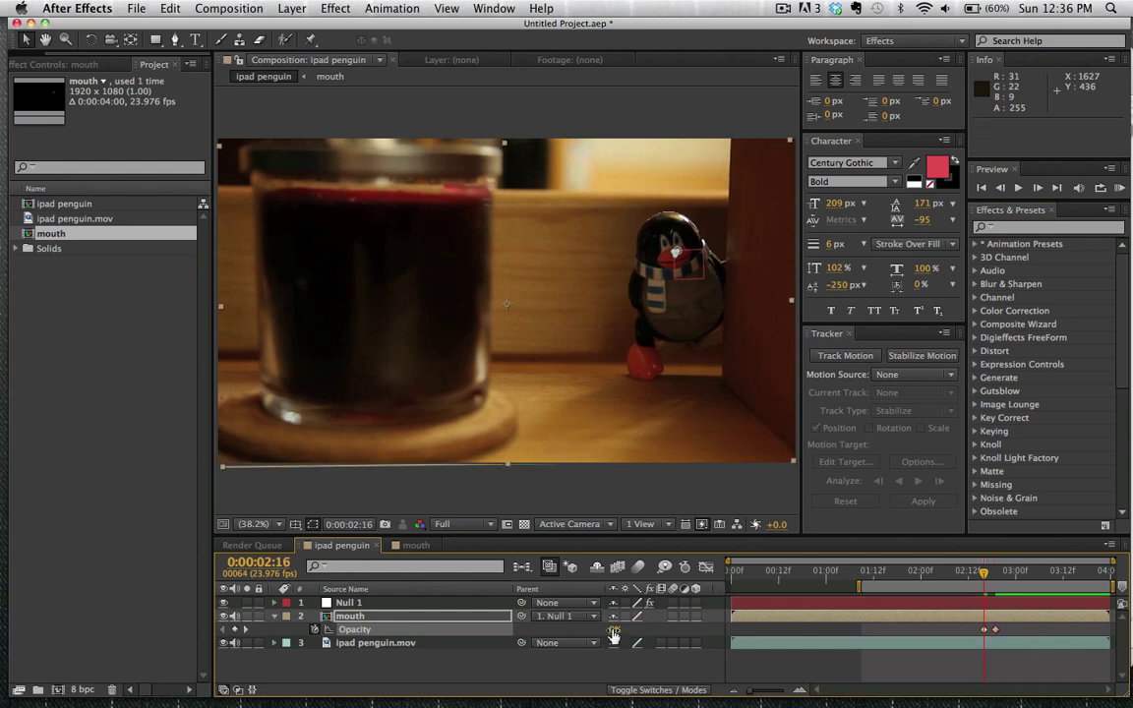
{"action": "key", "text": "Page_Down"}
{"action": "key", "text": "Page_Down"}
{"action": "key", "text": "Page_Down"}
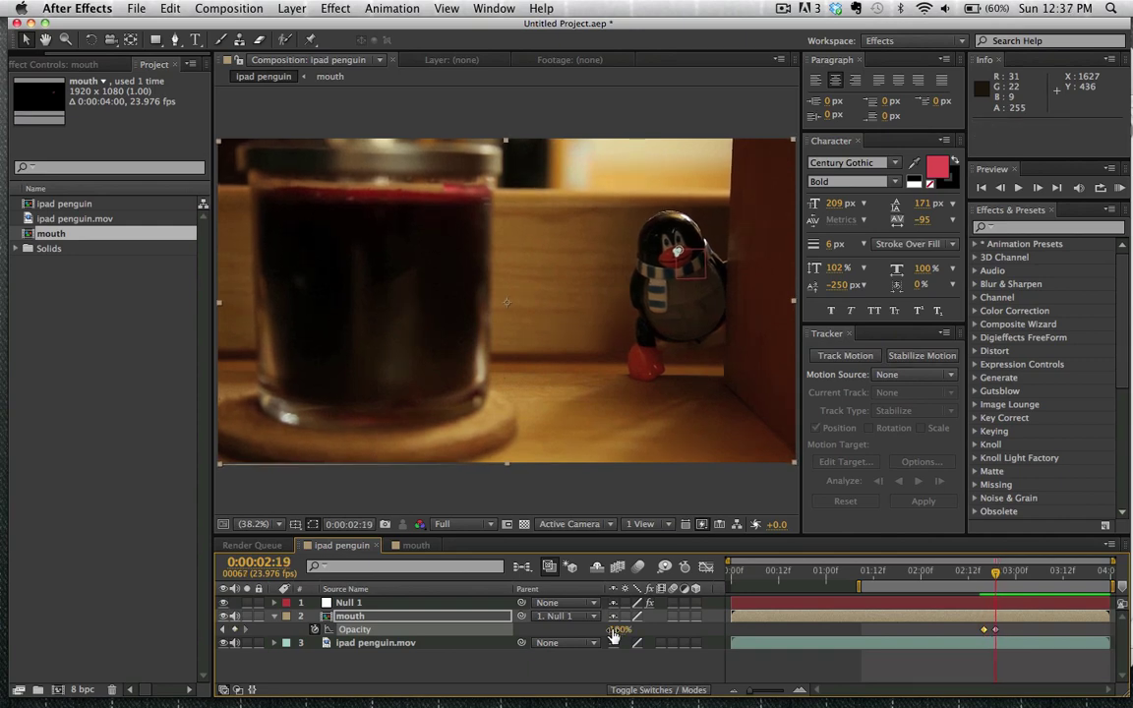
{"action": "key", "text": "Page_Up"}
{"action": "key", "text": "Page_Up"}
{"action": "key", "text": "Page_Up"}
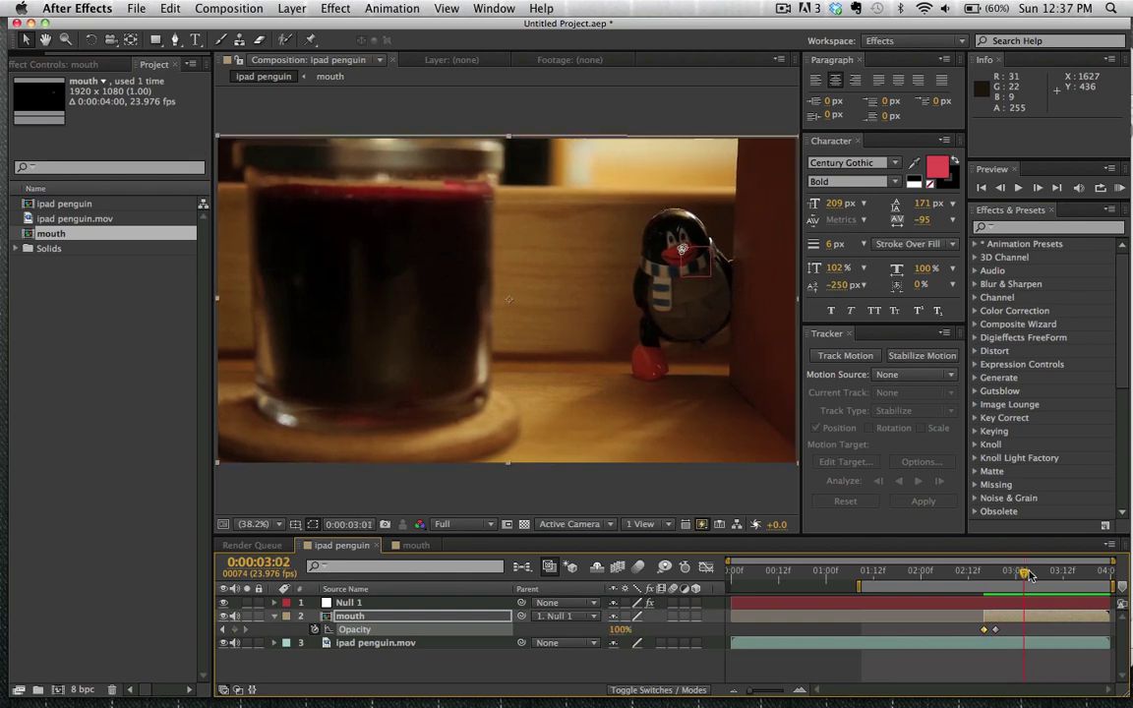
Step: Move to 0:00:03:07 and select the ipad penguin.mov layer
{"action": "left_click_drag", "start_coordinate": [985, 578], "coordinate": [1042, 572]}
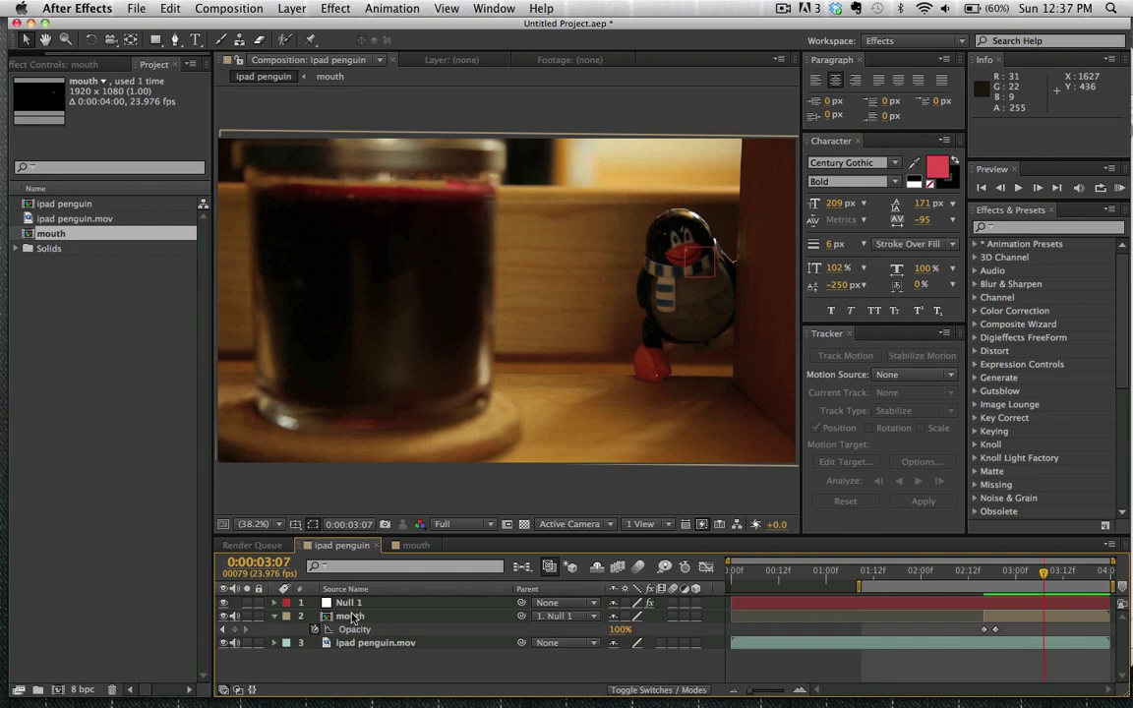
{"action": "left_click", "coordinate": [351, 616]}
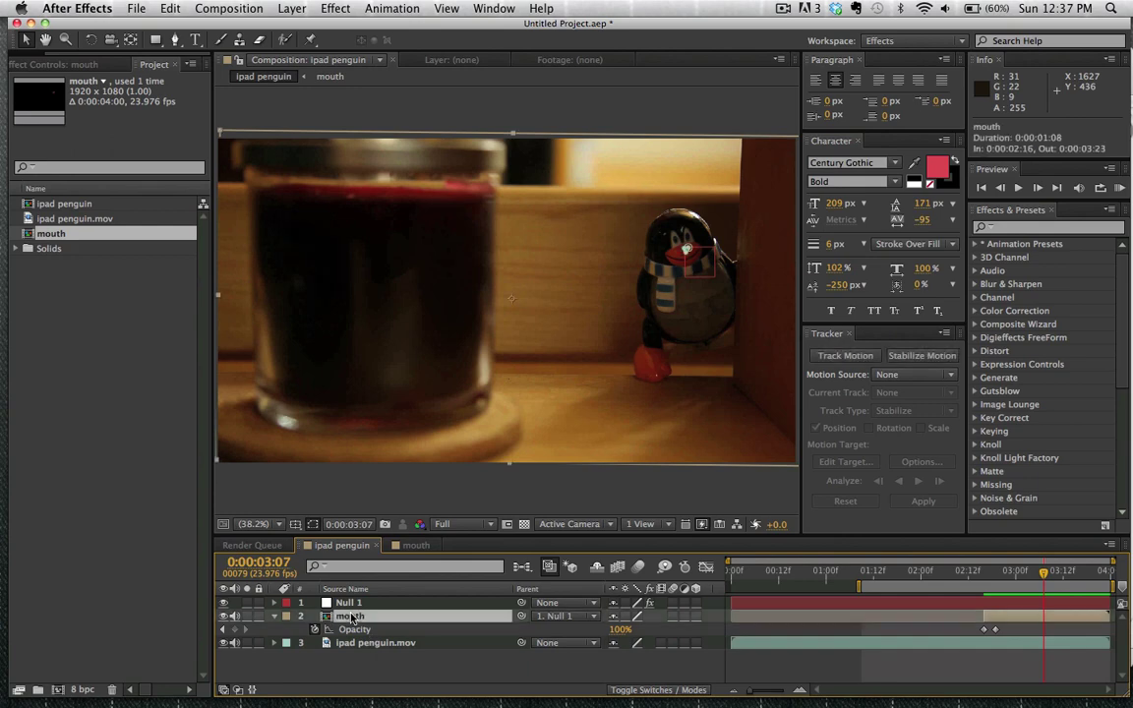
{"action": "left_click", "coordinate": [360, 643]}
Step: Duplicate ipad penguin.mov, move the copy above mouth, and freeze it at 0:00:03:07
{"action": "key", "text": "super+d"}
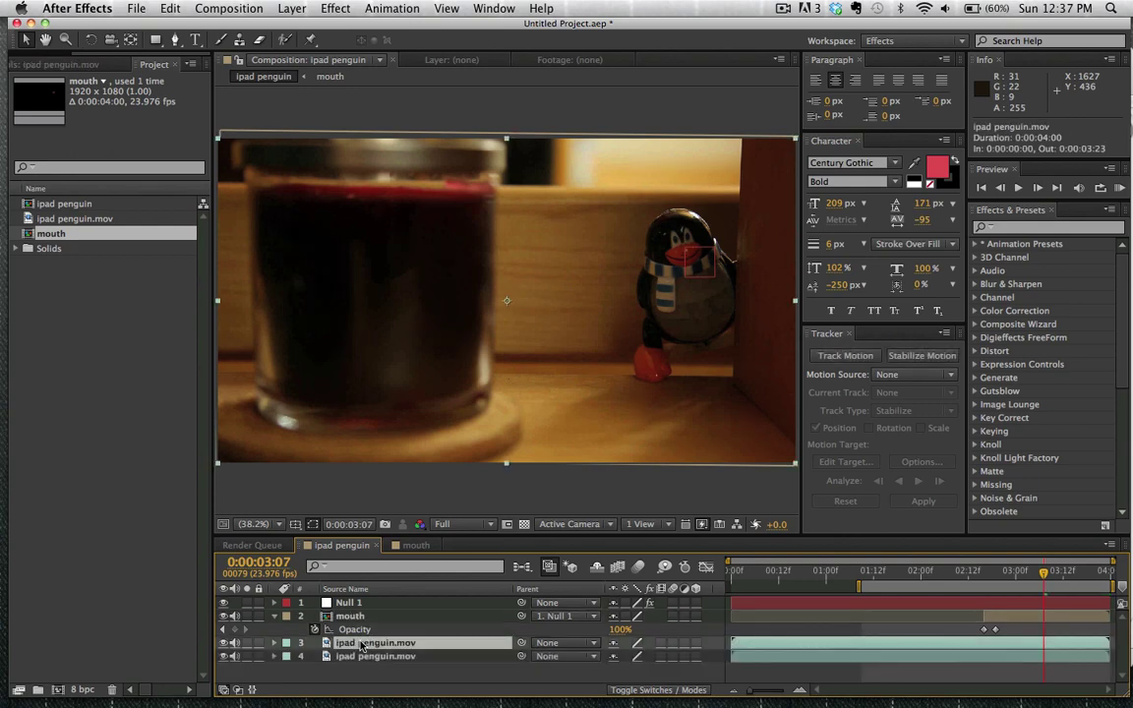
{"action": "left_click_drag", "start_coordinate": [361, 643], "coordinate": [360, 614]}
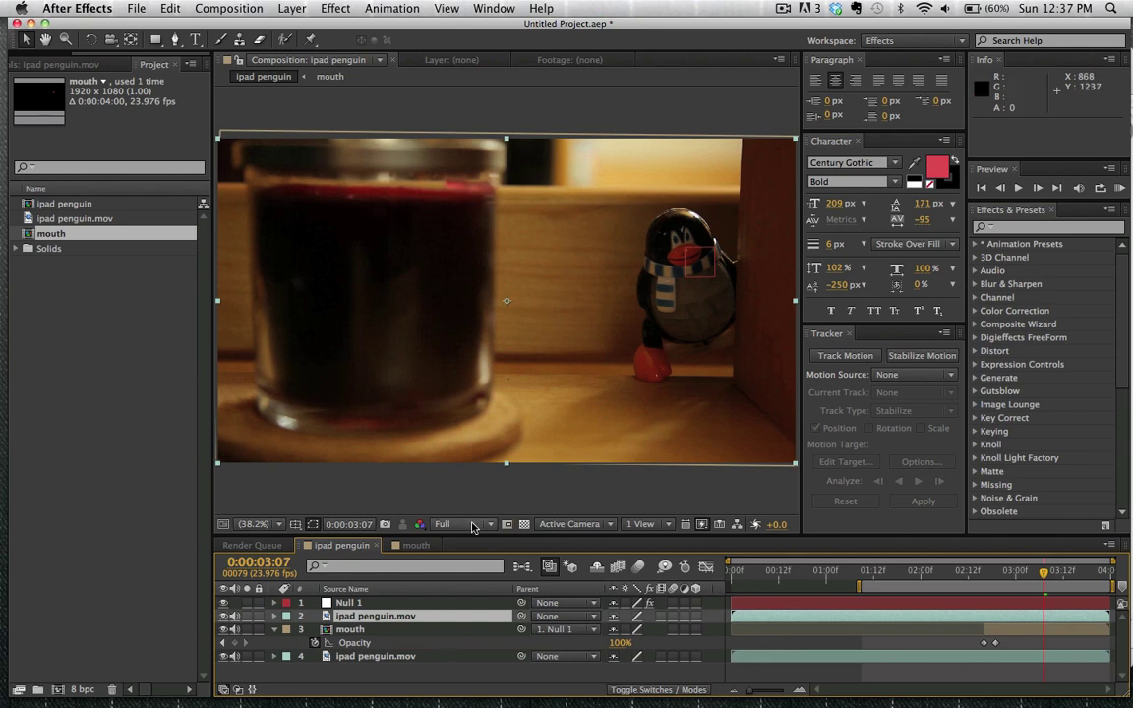
{"action": "right_click", "coordinate": [384, 618]}
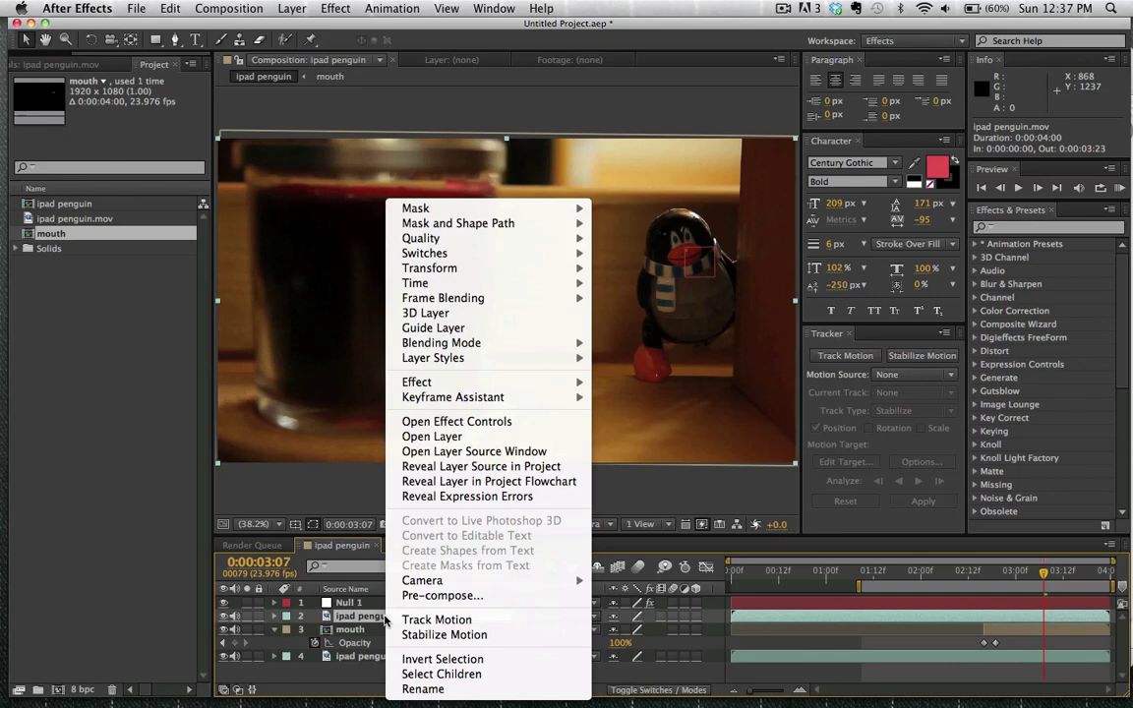
{"action": "mouse_move", "coordinate": [565, 283]}
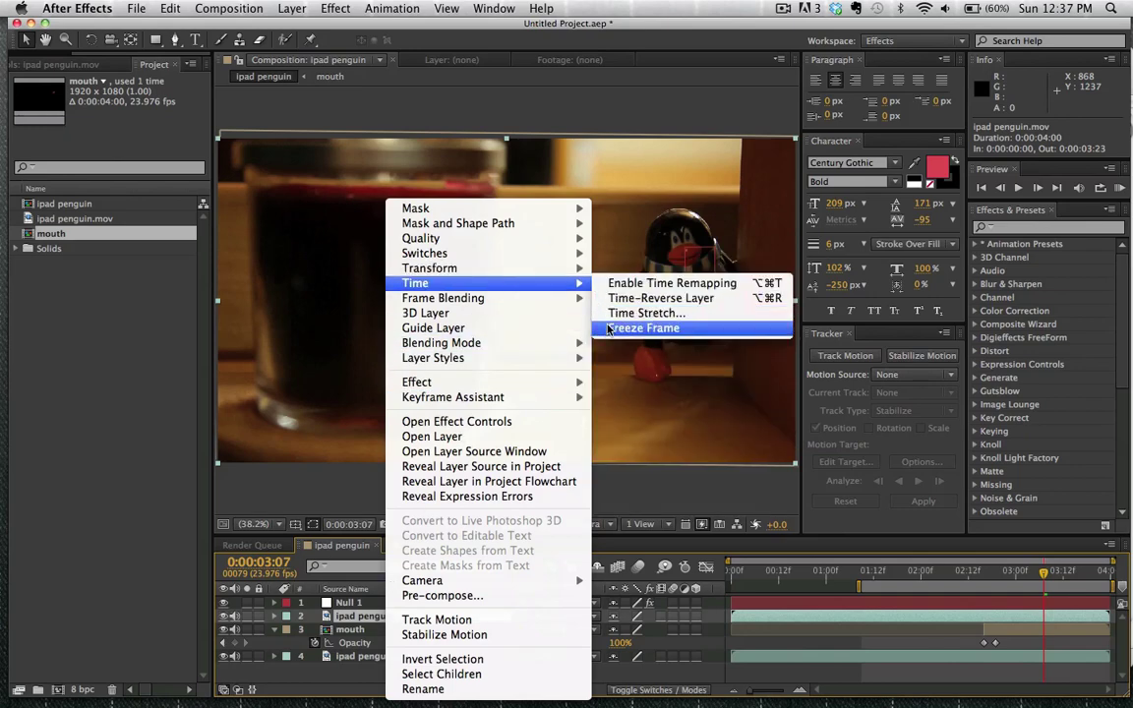
{"action": "left_click", "coordinate": [615, 328]}
{"action": "key", "text": "h"}
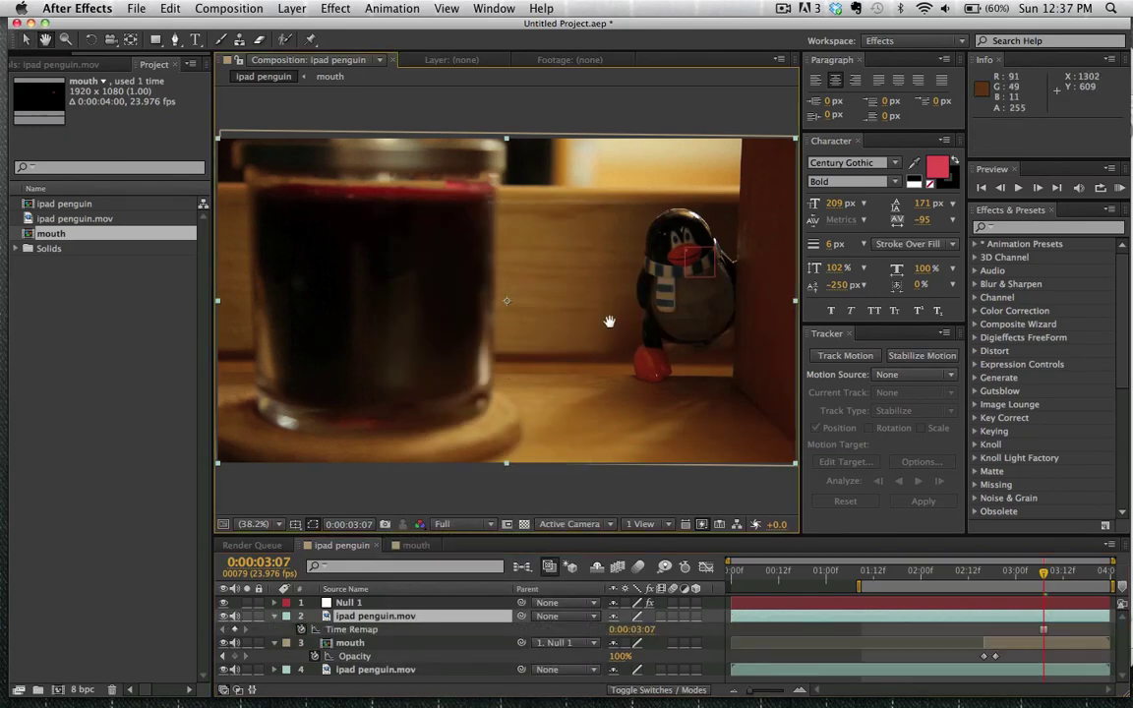
{"action": "scroll", "coordinate": [458, 374], "scroll_direction": "up", "scroll_amount": 8}
{"action": "left_click_drag", "start_coordinate": [302, 450], "coordinate": [285, 437]}
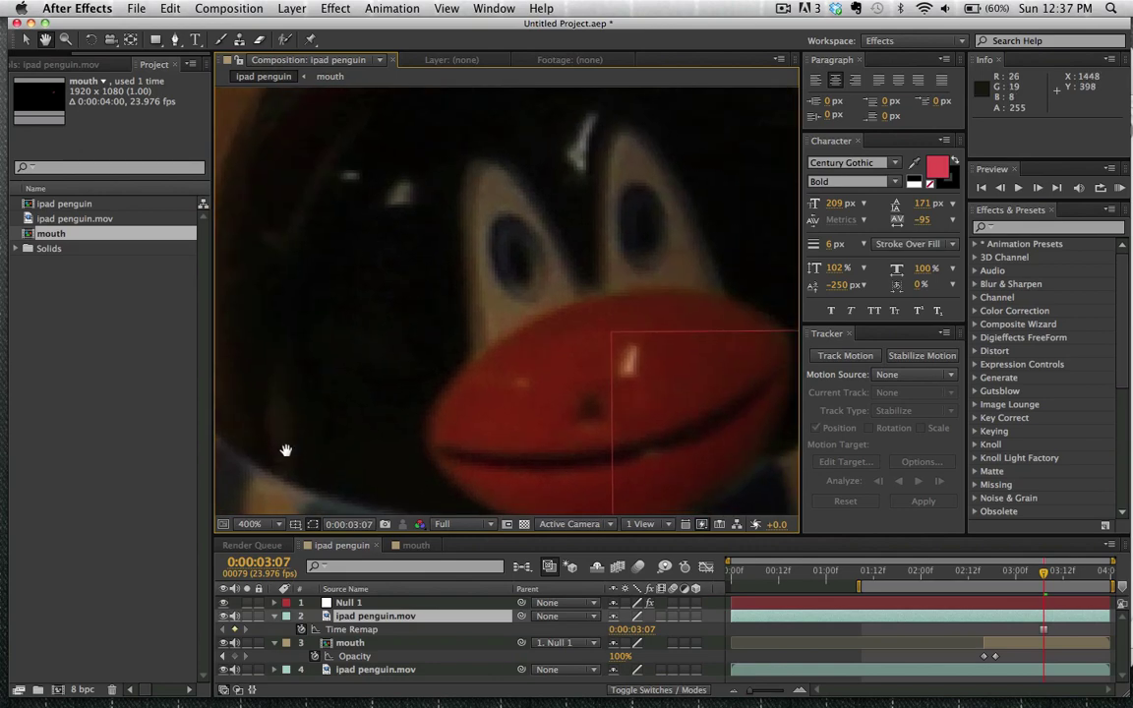
Step: Open the frozen copy in the Layer panel and zoom in on the penguin's eye
{"action": "key", "text": "v"}
{"action": "double_click", "coordinate": [364, 618]}
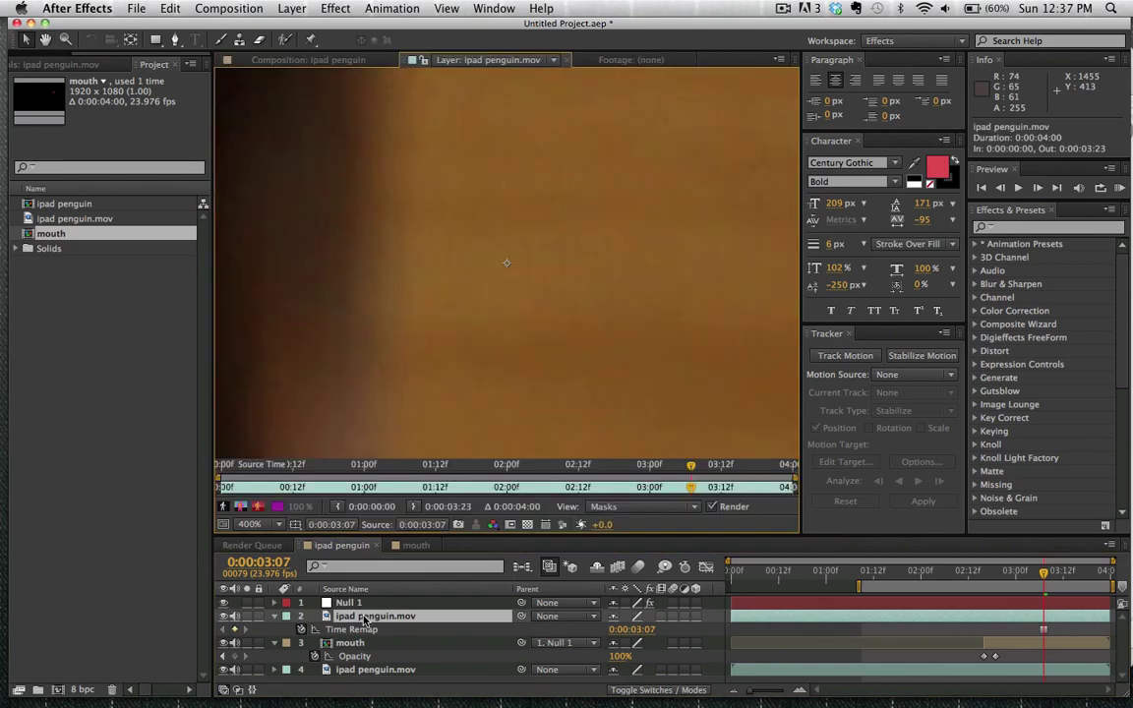
{"action": "left_click_drag", "start_coordinate": [627, 323], "coordinate": [261, 384]}
{"action": "scroll", "coordinate": [261, 385], "scroll_direction": "down", "scroll_amount": 5}
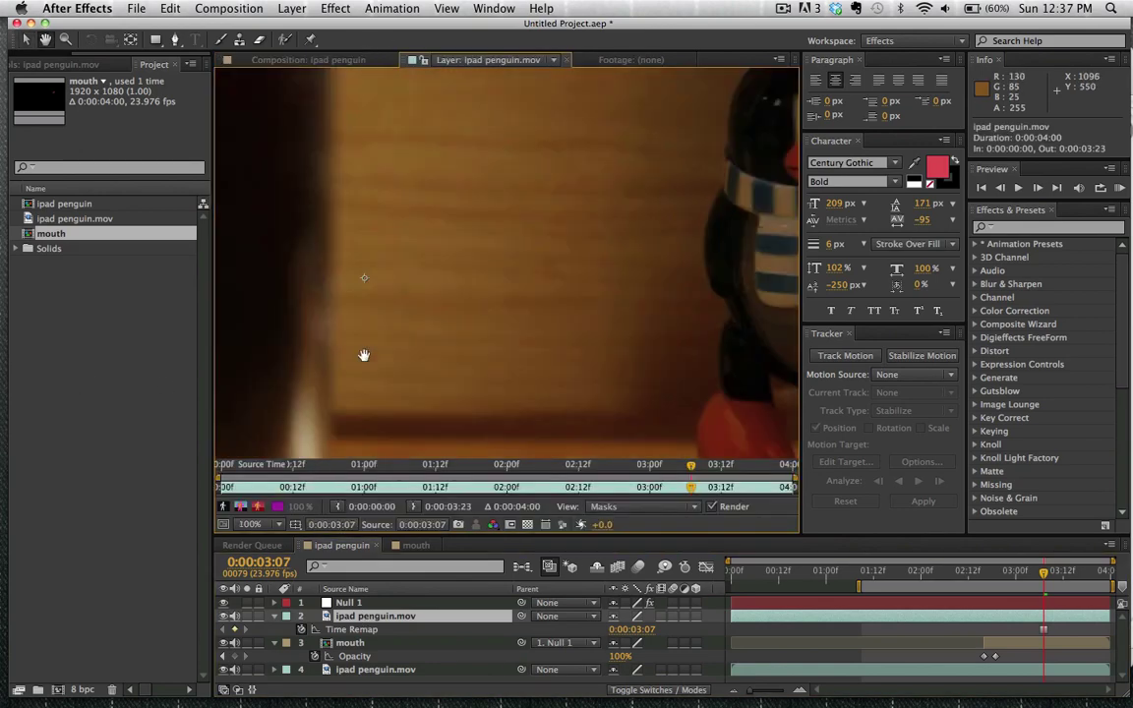
{"action": "left_click_drag", "start_coordinate": [649, 295], "coordinate": [665, 425]}
{"action": "scroll", "coordinate": [395, 264], "scroll_direction": "up", "scroll_amount": 5}
{"action": "scroll", "coordinate": [665, 425], "scroll_direction": "up", "scroll_amount": 3}
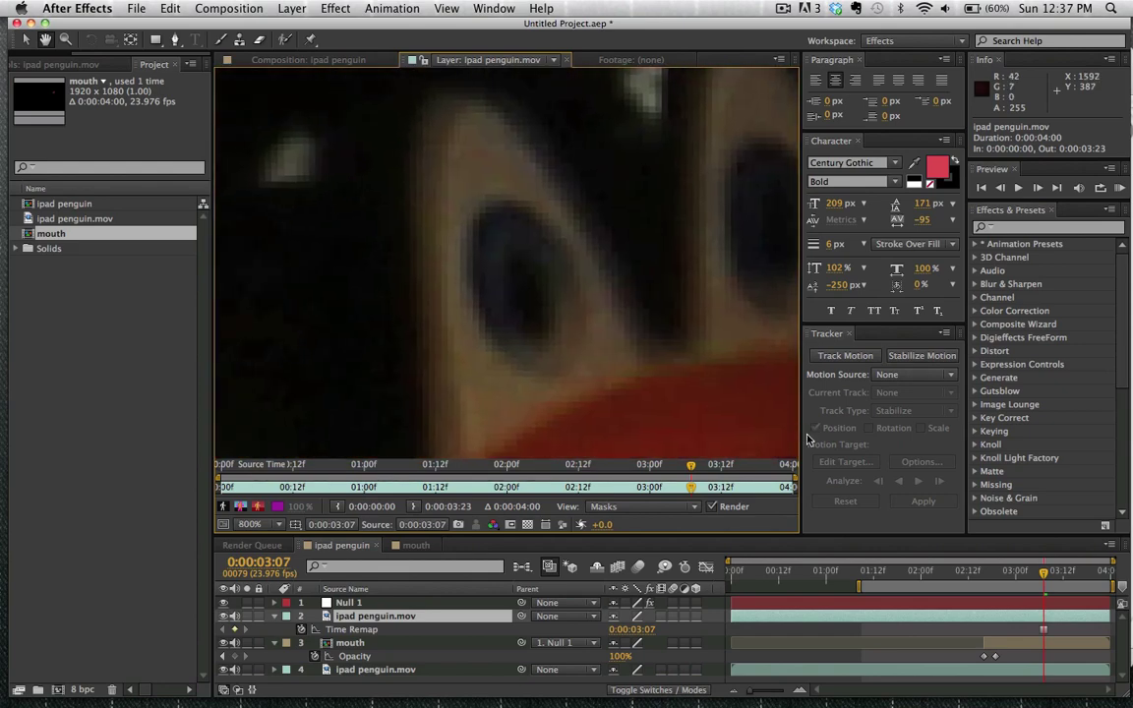
Step: Choose the Clone Stamp tool with a 0% hardness brush
{"action": "left_click", "coordinate": [239, 45]}
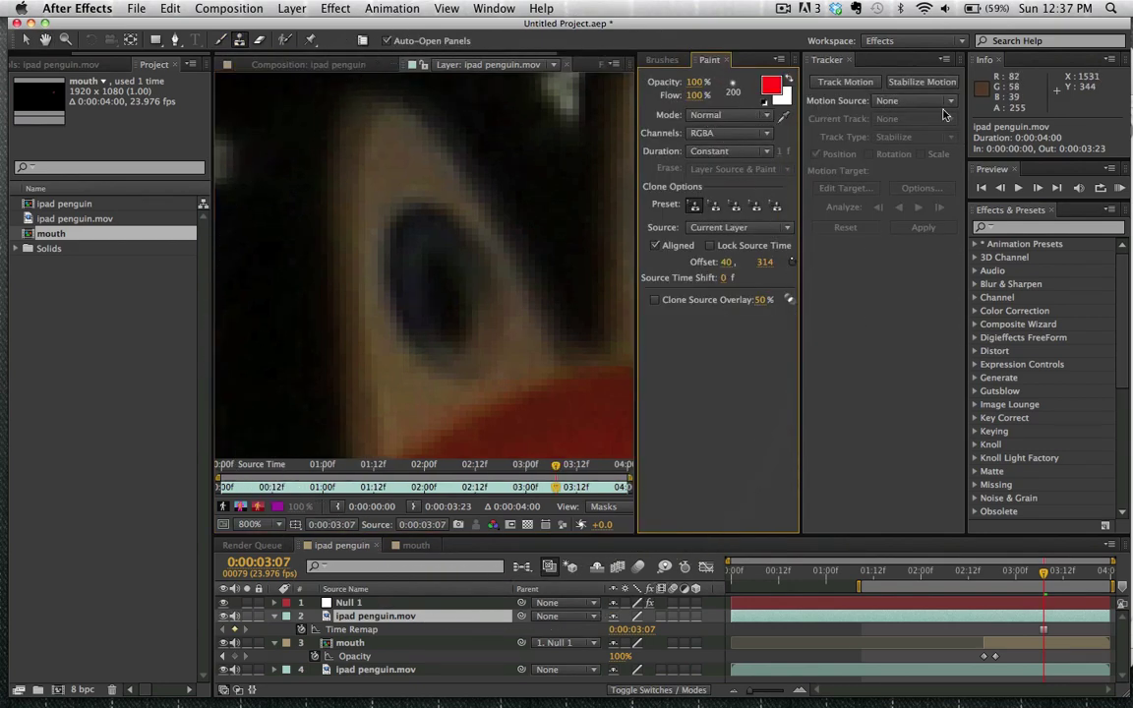
{"action": "left_click", "coordinate": [688, 60]}
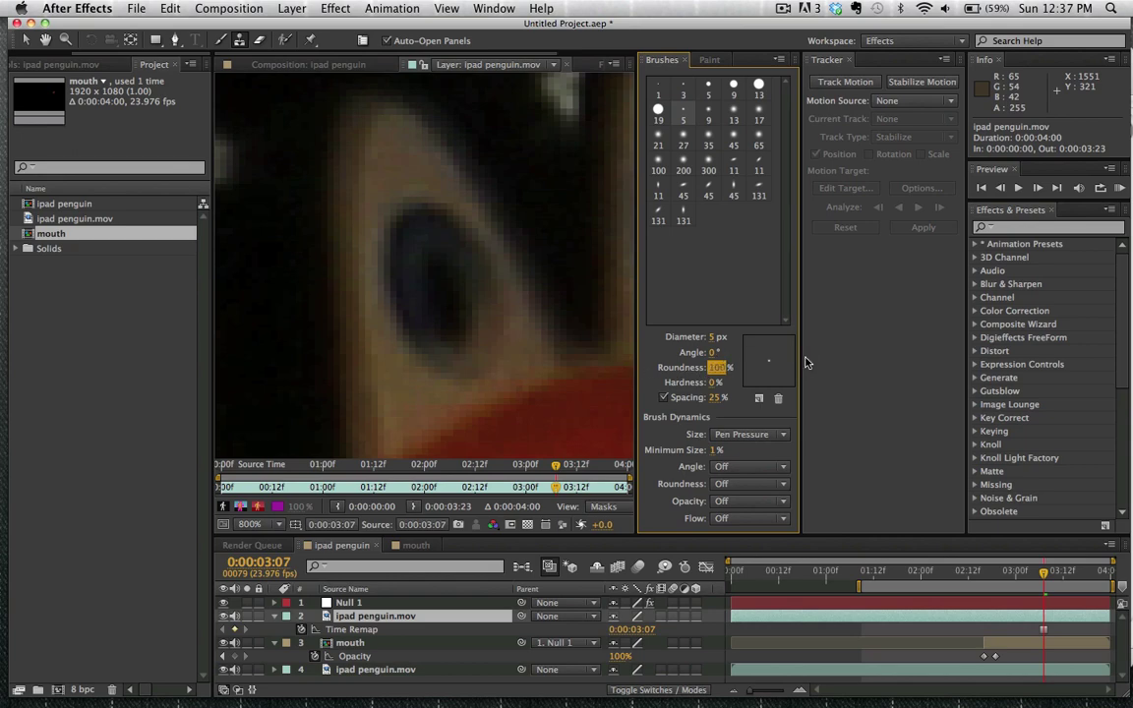
{"action": "left_click", "coordinate": [715, 384]}
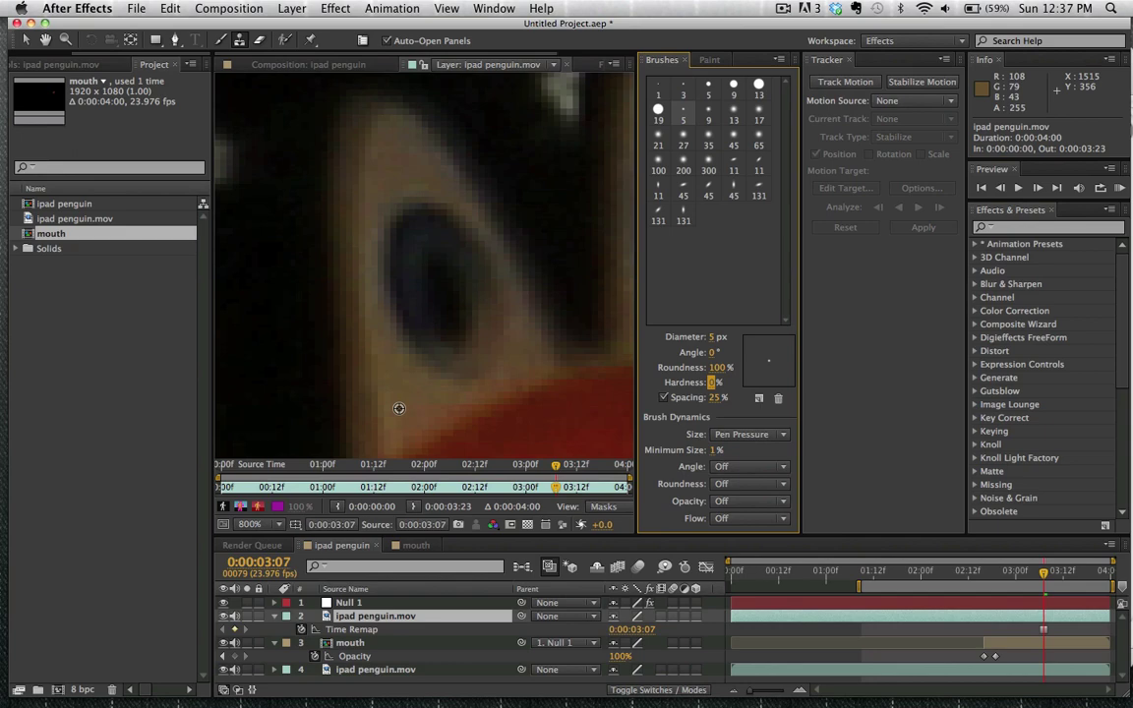
{"action": "left_click_drag", "start_coordinate": [438, 372], "coordinate": [448, 369]}
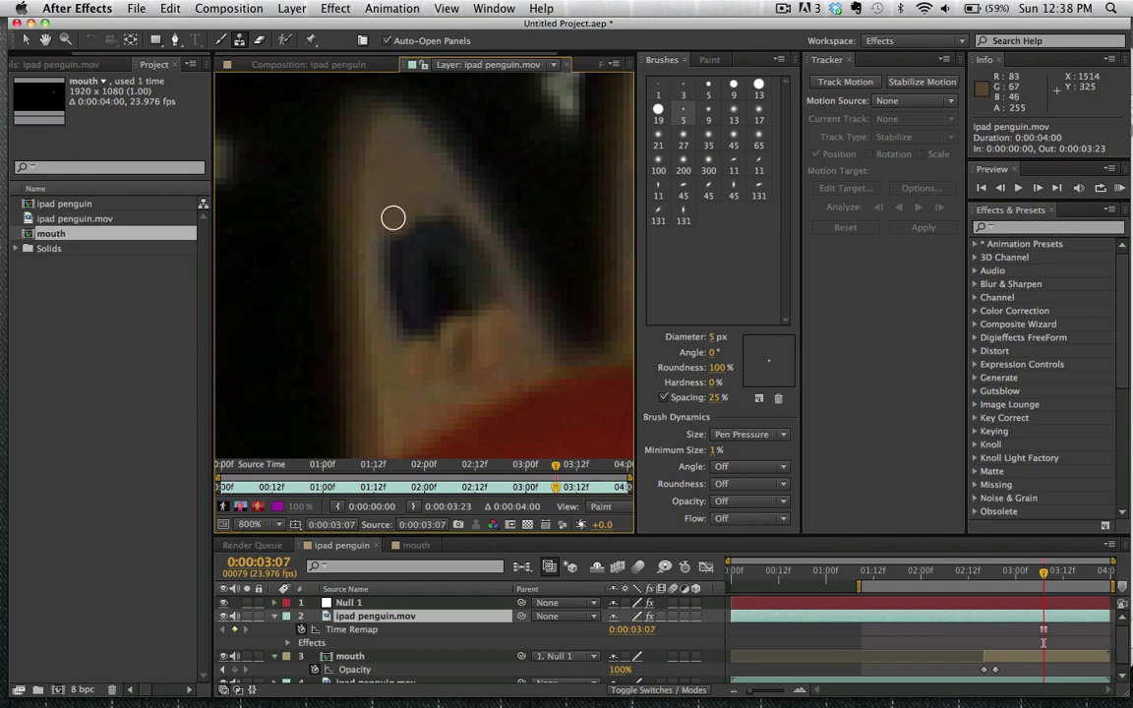
Step: Clone skin over the lower, middle and upper parts of the left eye, then check at 100%
{"action": "left_click_drag", "start_coordinate": [392, 218], "coordinate": [393, 263]}
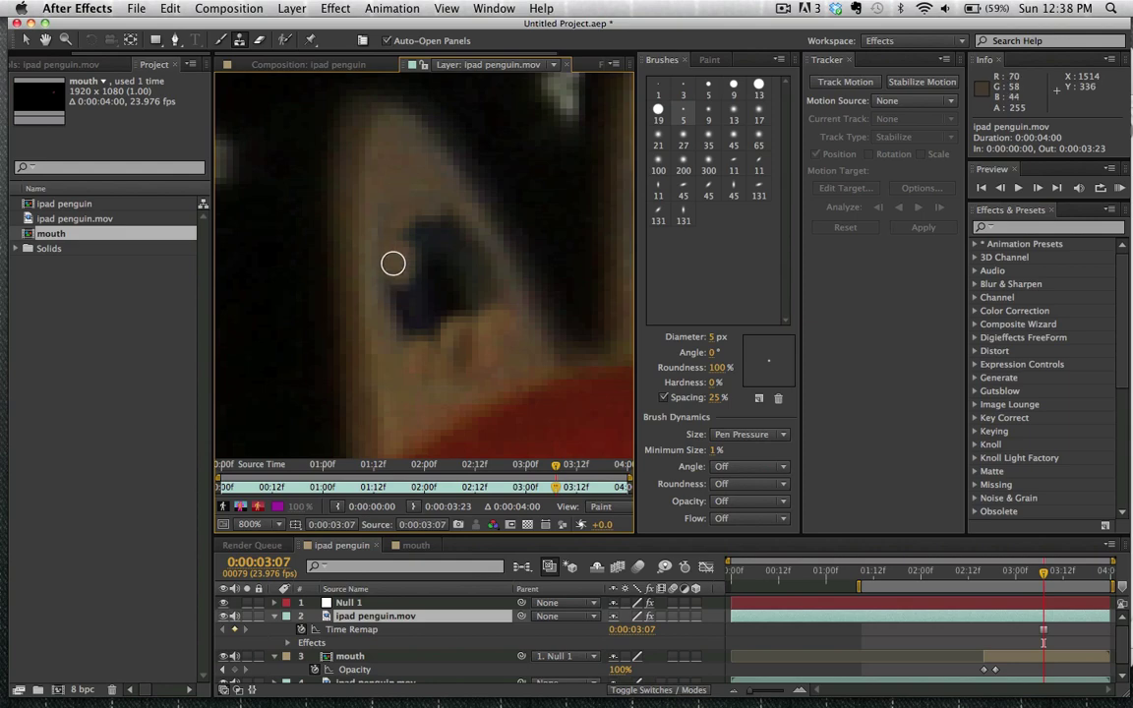
{"action": "mouse_move", "coordinate": [401, 205]}
{"action": "left_mouse_down"}
{"action": "mouse_move", "coordinate": [411, 258]}
{"action": "mouse_move", "coordinate": [435, 235]}
{"action": "left_mouse_up"}
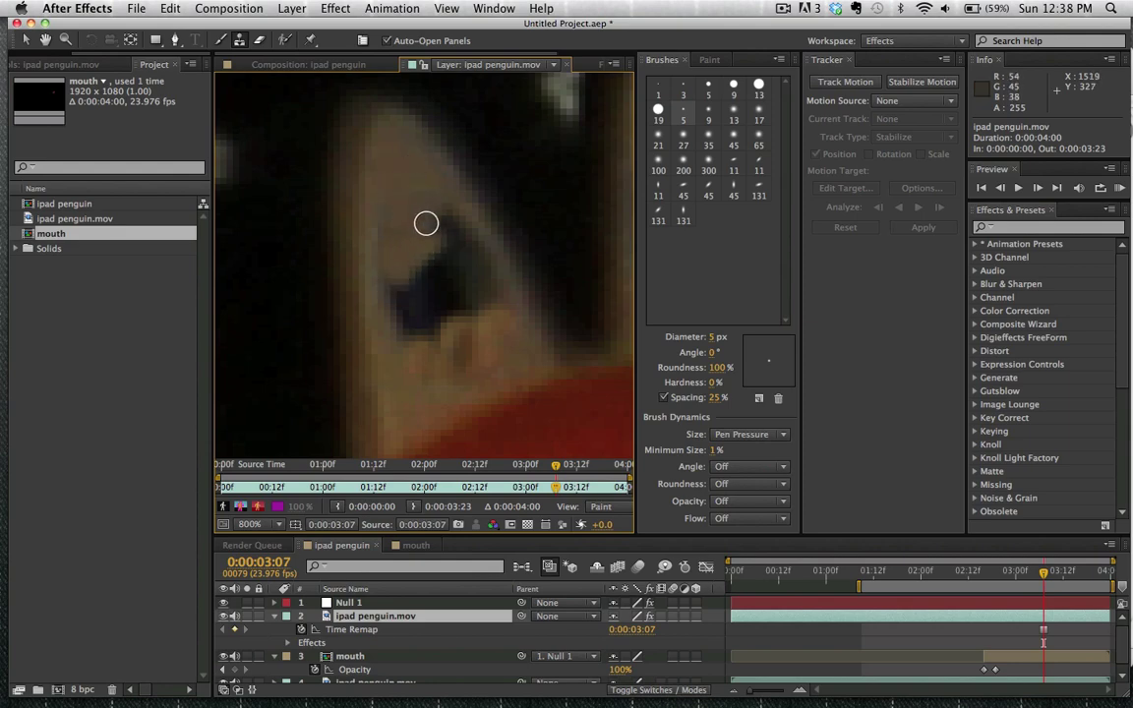
{"action": "mouse_move", "coordinate": [405, 171]}
{"action": "left_mouse_down"}
{"action": "mouse_move", "coordinate": [459, 231]}
{"action": "mouse_move", "coordinate": [435, 252]}
{"action": "left_mouse_up"}
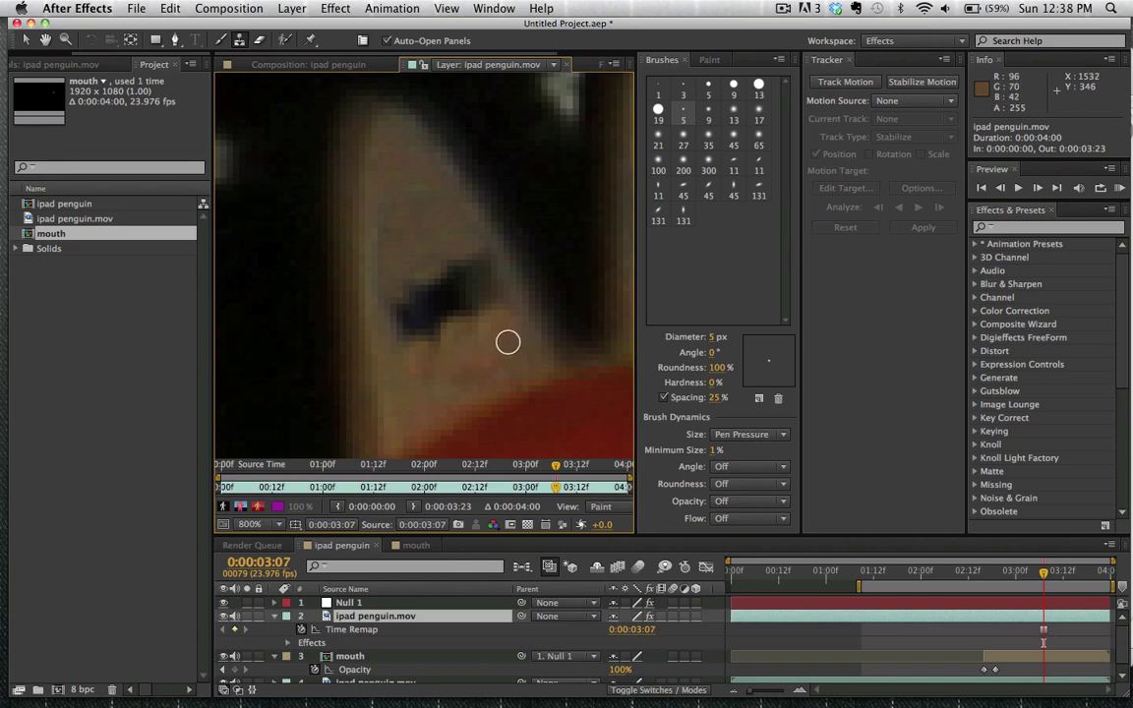
{"action": "scroll", "coordinate": [515, 341], "scroll_direction": "down", "scroll_amount": 1}
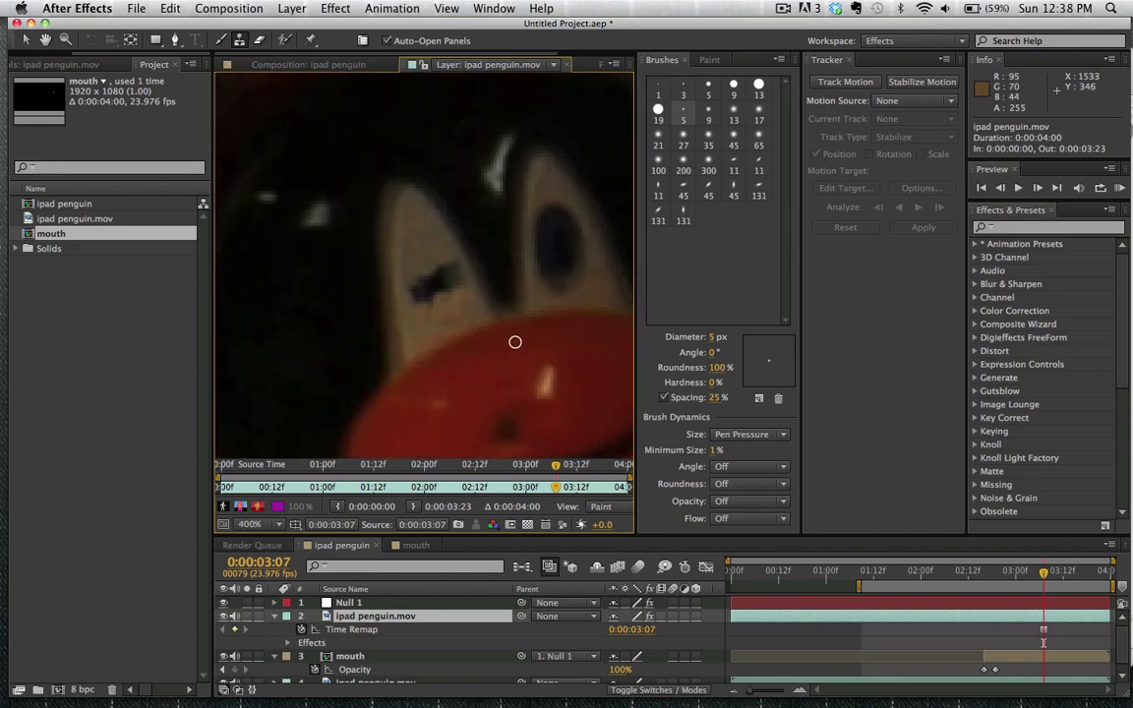
{"action": "scroll", "coordinate": [514, 341], "scroll_direction": "up", "scroll_amount": 1}
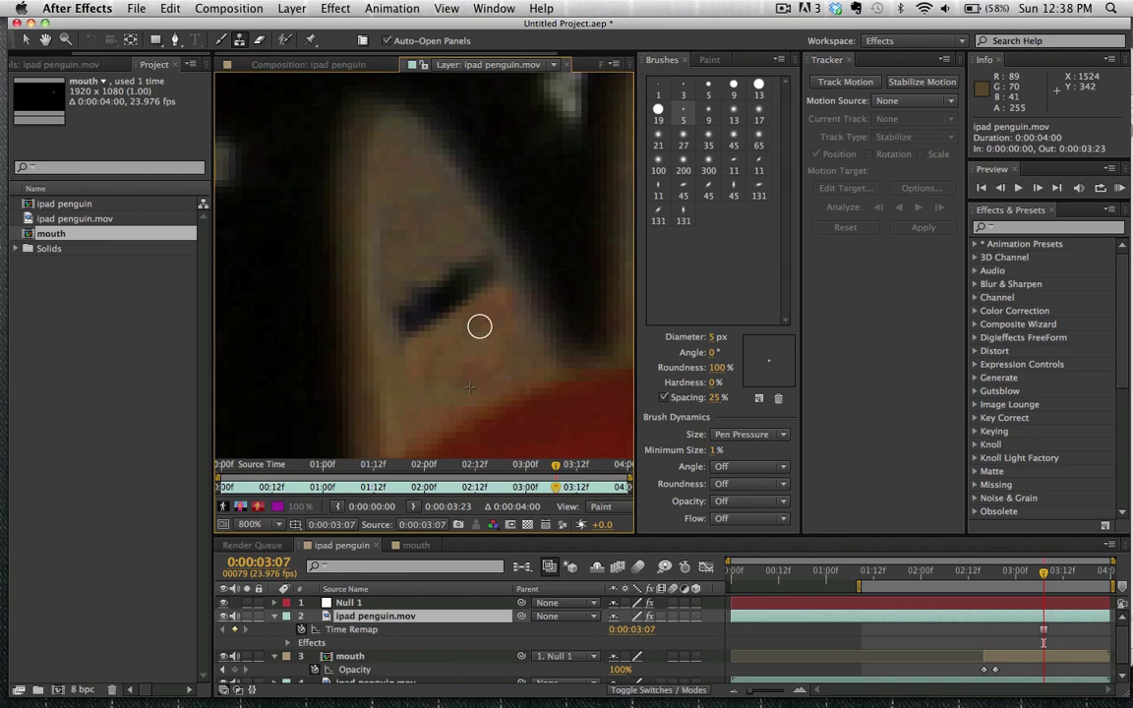
{"action": "key", "text": "slash"}
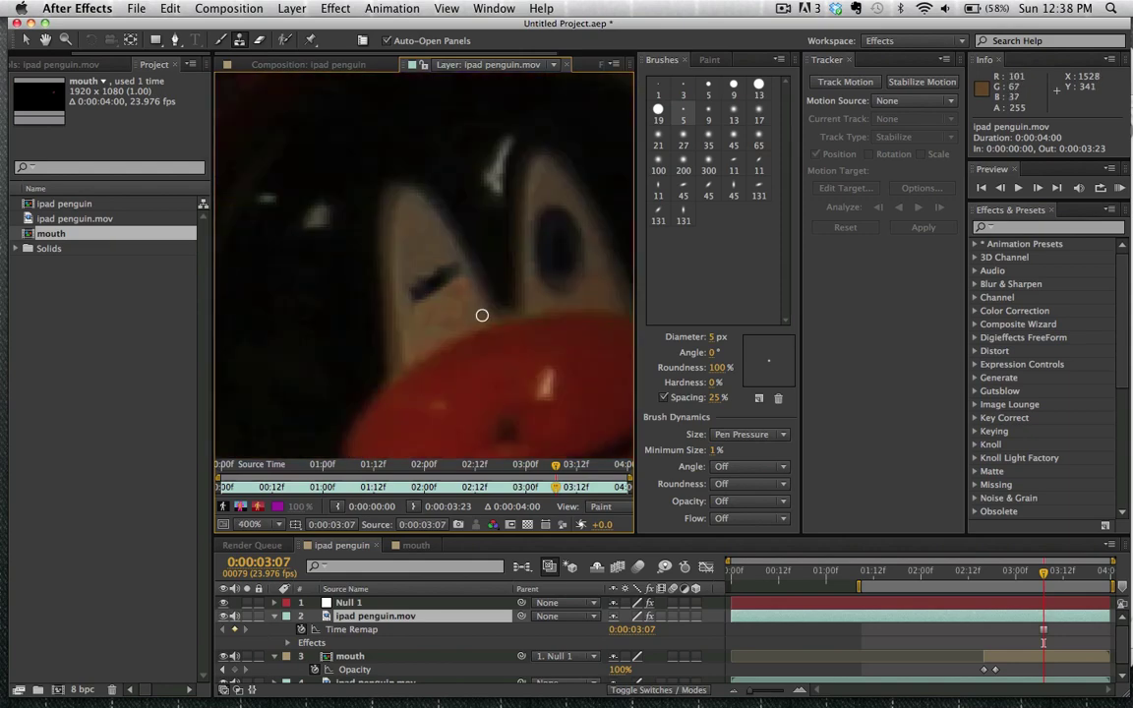
{"action": "scroll", "coordinate": [482, 315], "scroll_direction": "up", "scroll_amount": 1}
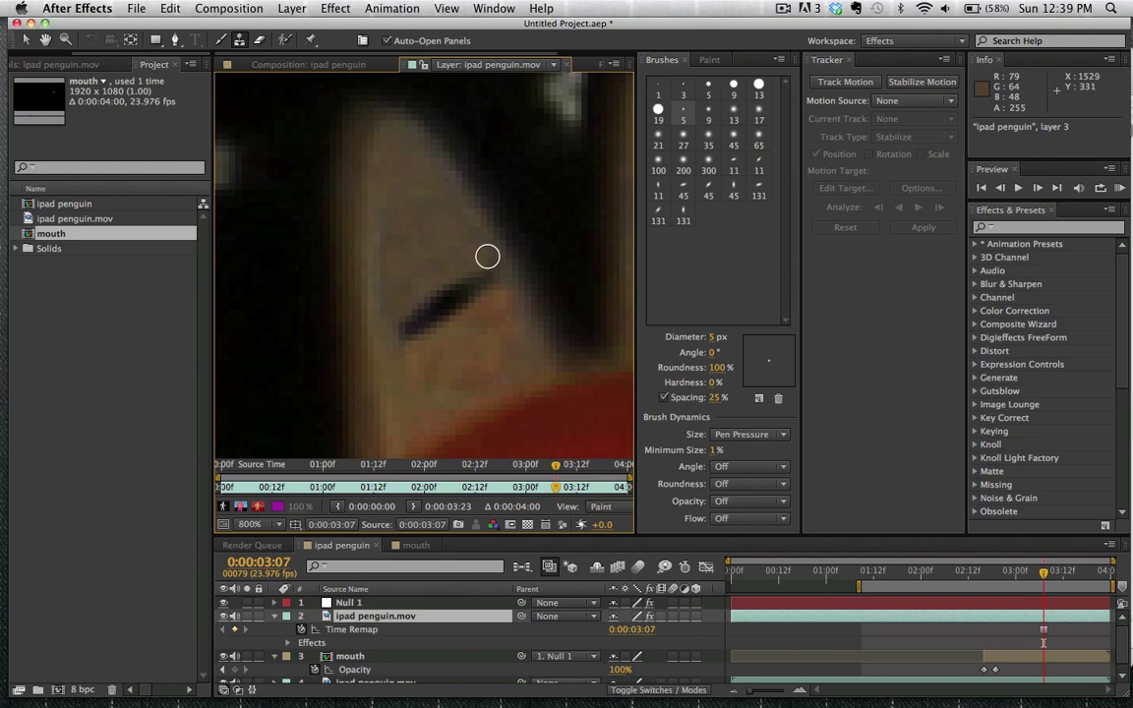
{"action": "scroll", "coordinate": [486, 257], "scroll_direction": "down", "scroll_amount": 2}
{"action": "scroll", "coordinate": [474, 255], "scroll_direction": "down", "scroll_amount": 1}
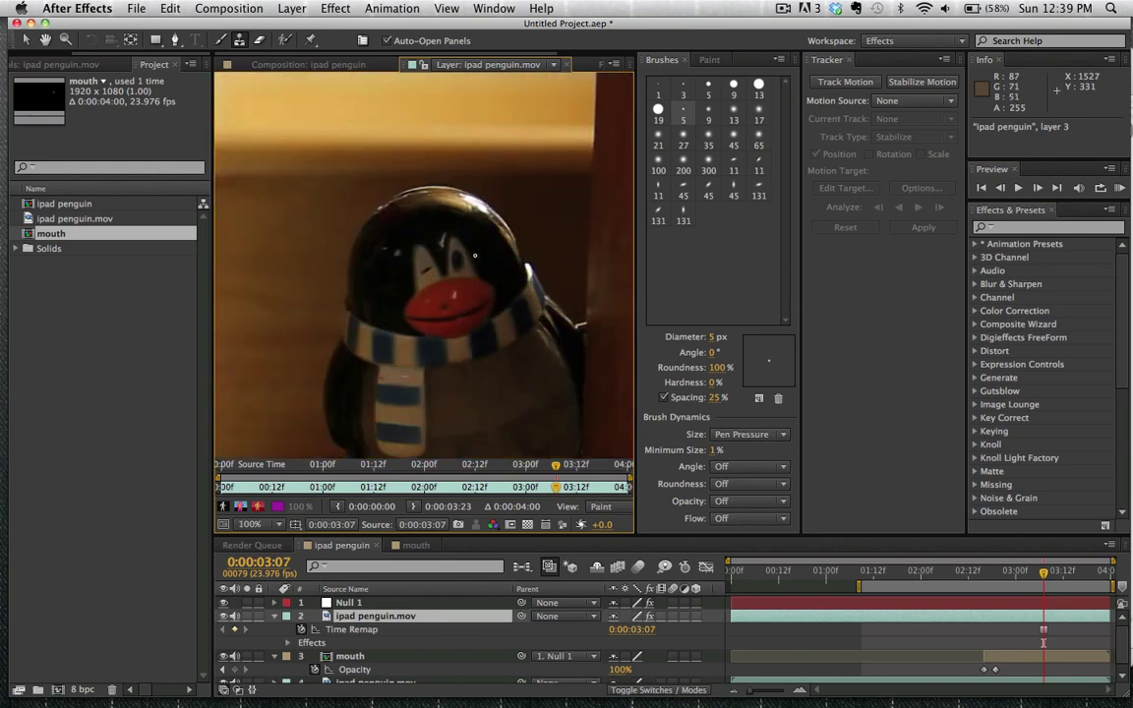
{"action": "scroll", "coordinate": [475, 253], "scroll_direction": "up", "scroll_amount": 4}
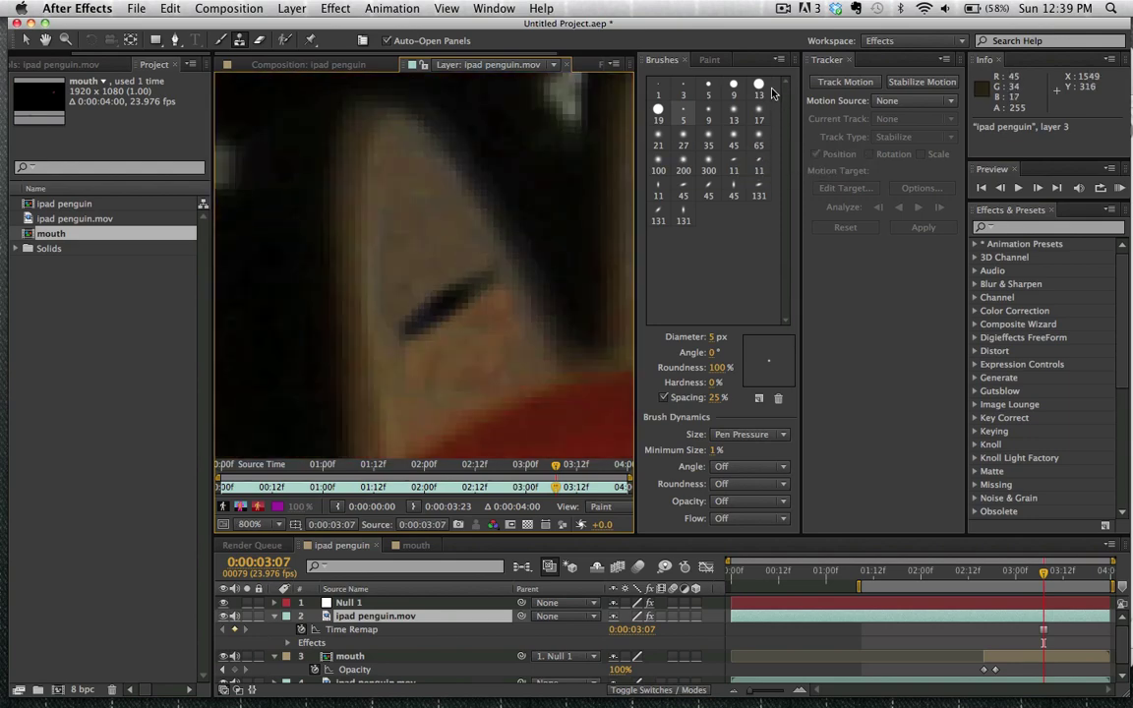
Step: Switch to the Brush tool with a 17 px soft round brush
{"action": "left_click", "coordinate": [222, 41]}
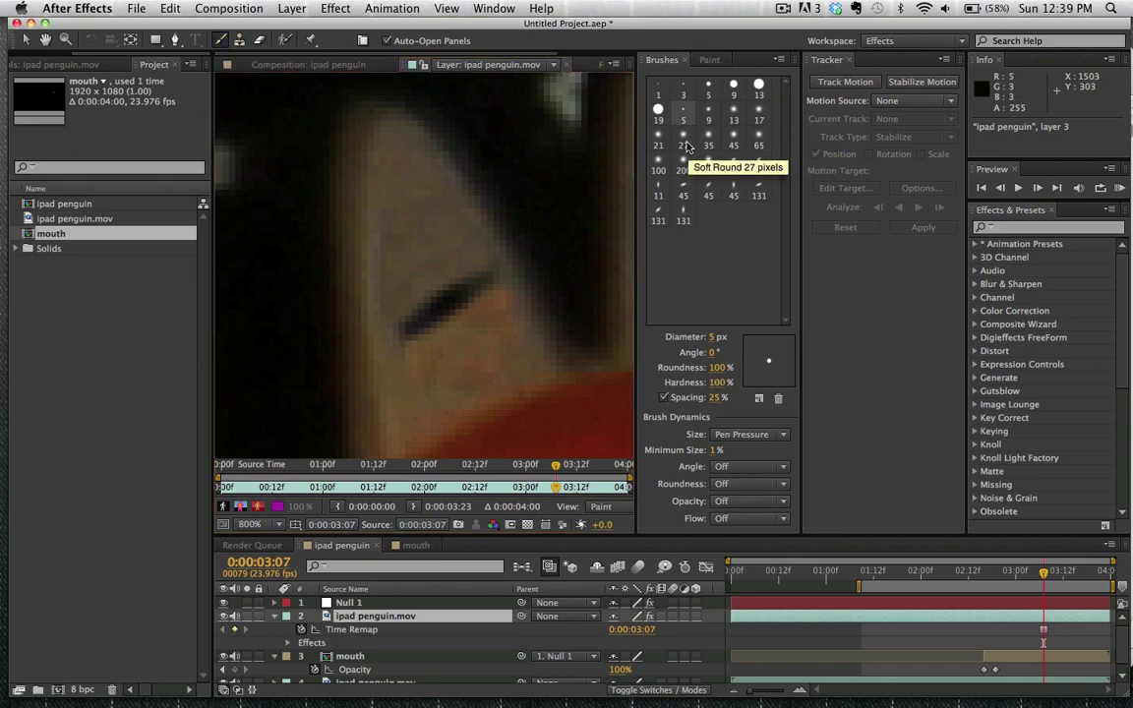
{"action": "left_click", "coordinate": [708, 119]}
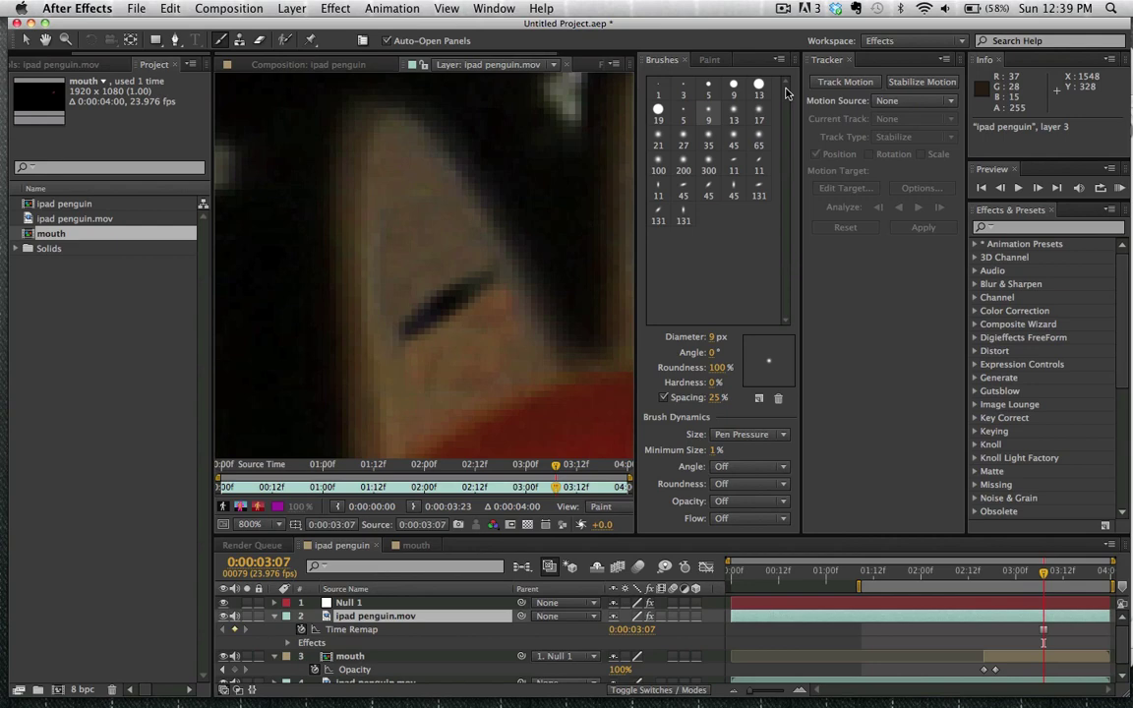
{"action": "left_click", "coordinate": [683, 140]}
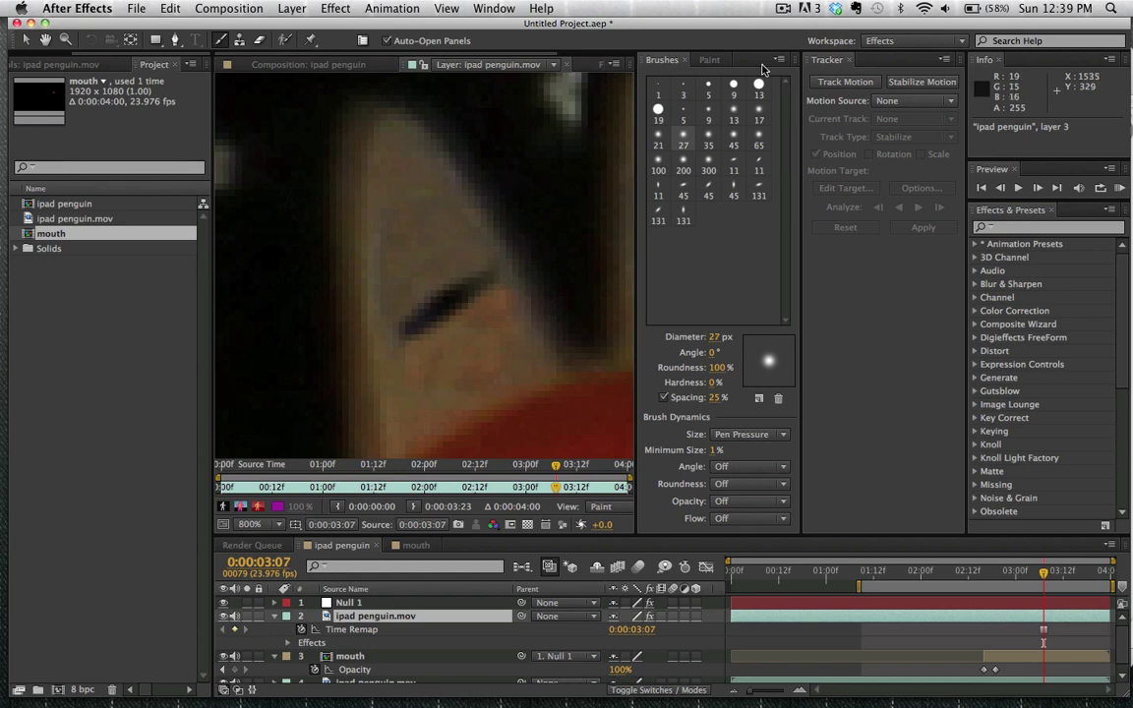
{"action": "left_click", "coordinate": [758, 116]}
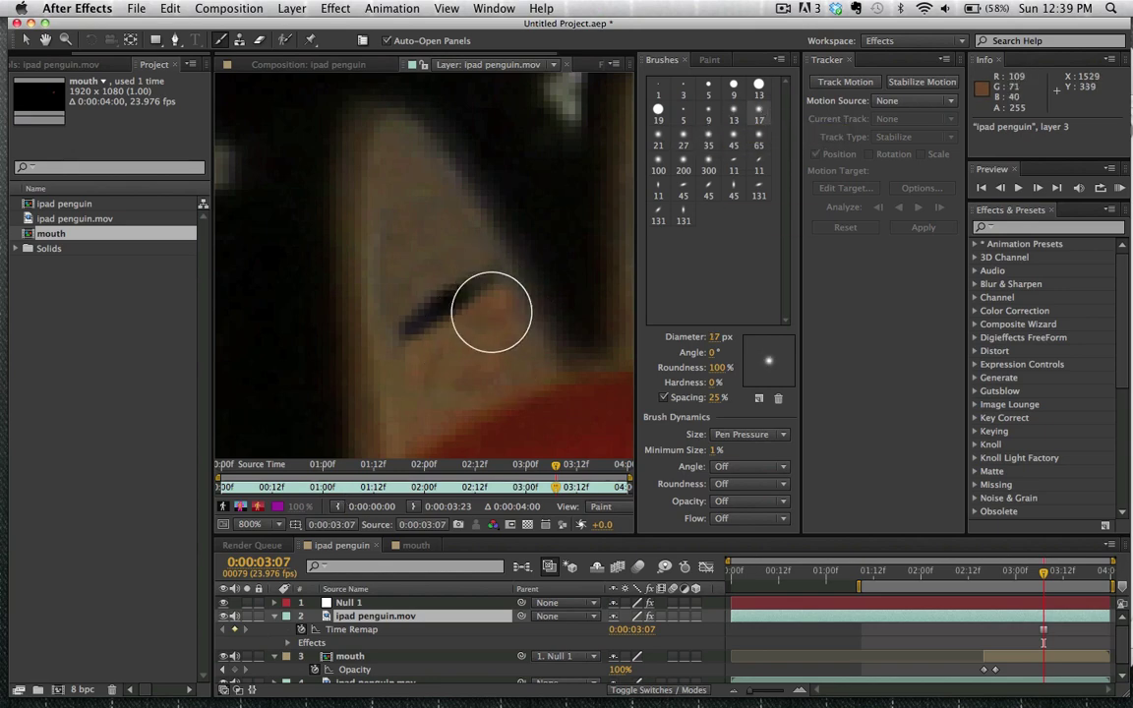
Step: Sample the penguin's brown skin as the paint colour and view the layer at 100%
{"action": "left_click", "coordinate": [710, 61]}
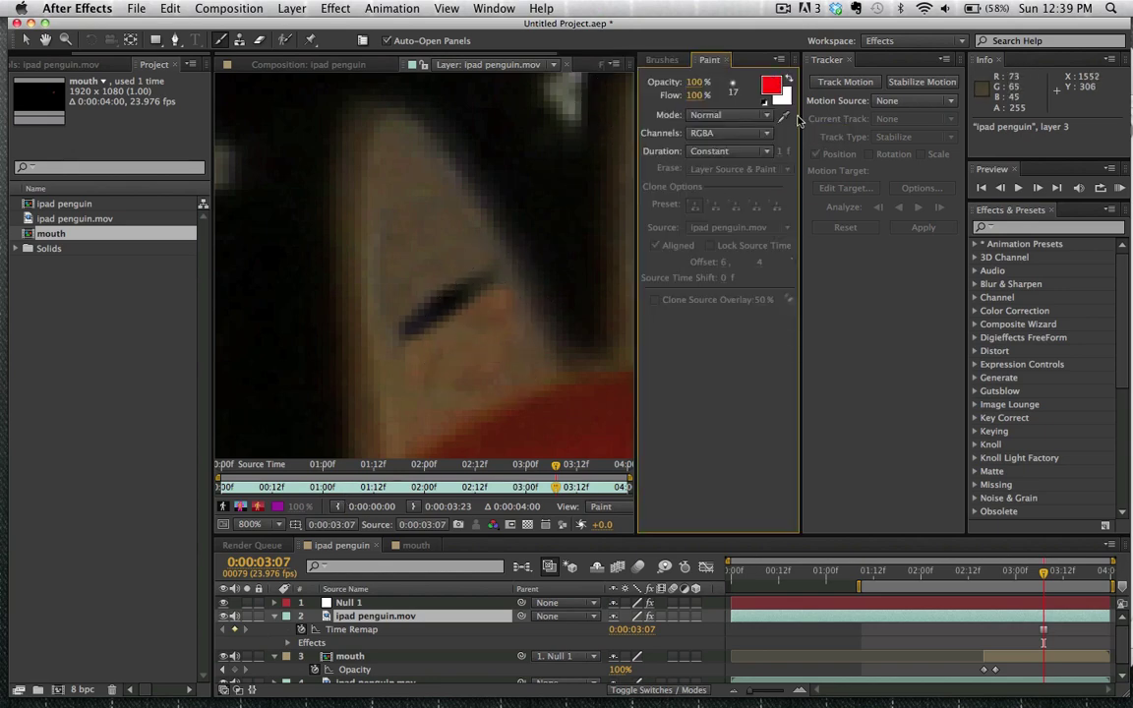
{"action": "left_click", "coordinate": [783, 117]}
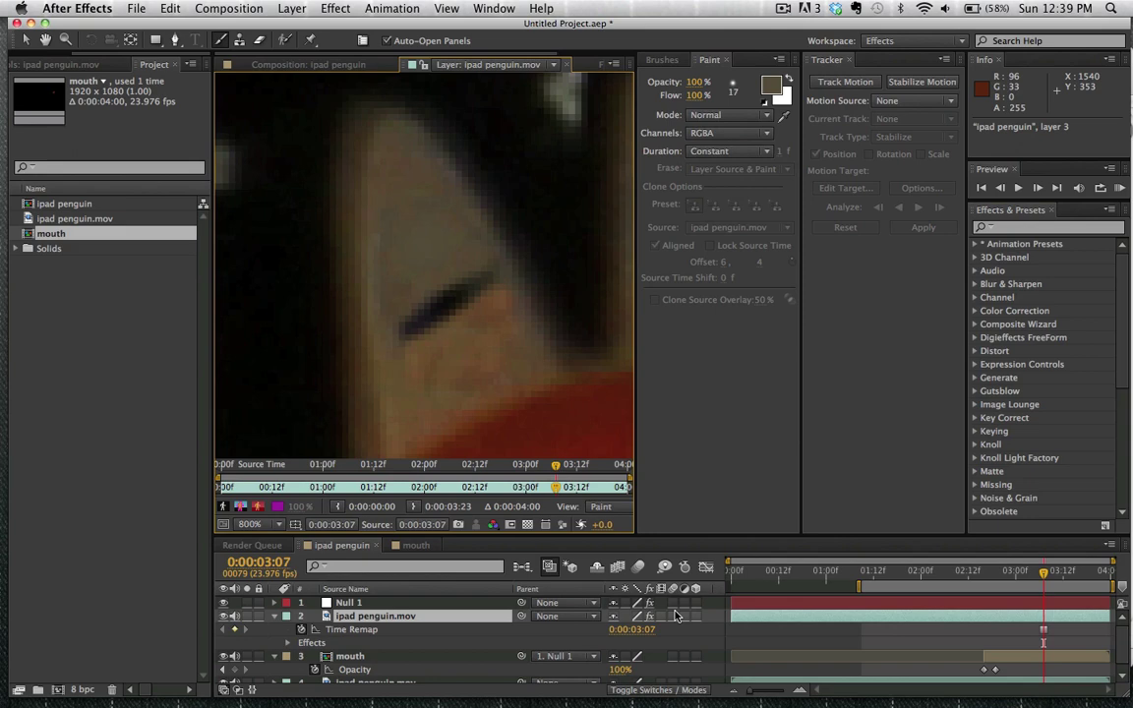
{"action": "left_click", "coordinate": [782, 117]}
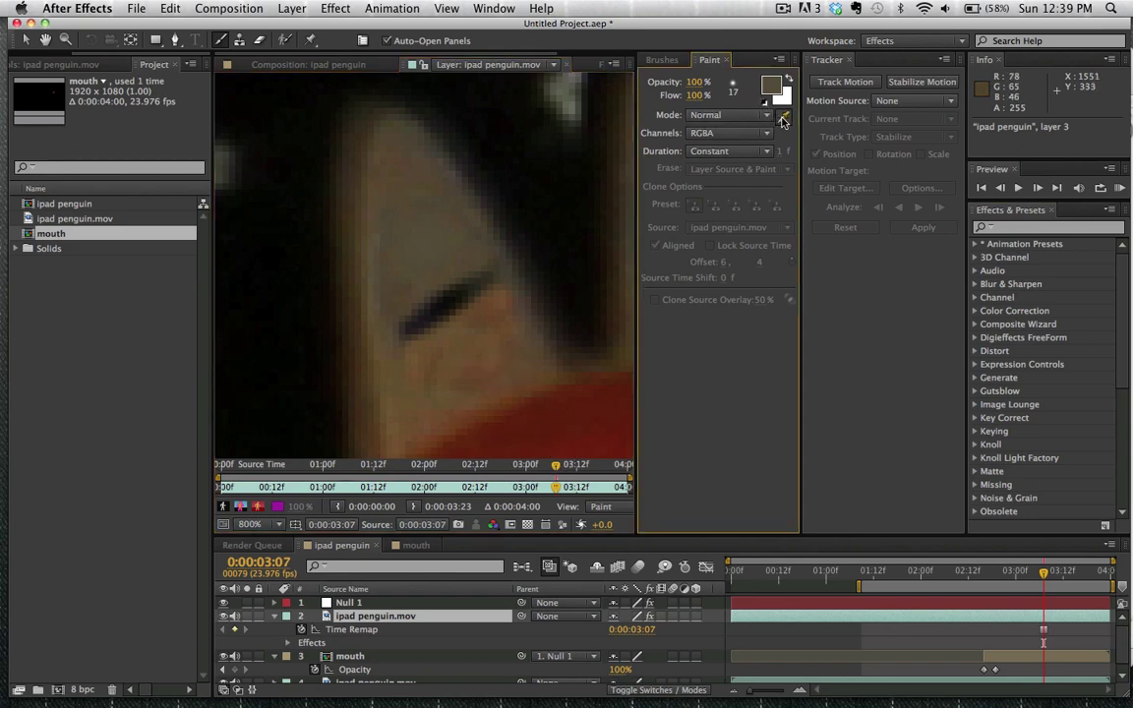
{"action": "left_click", "coordinate": [529, 330]}
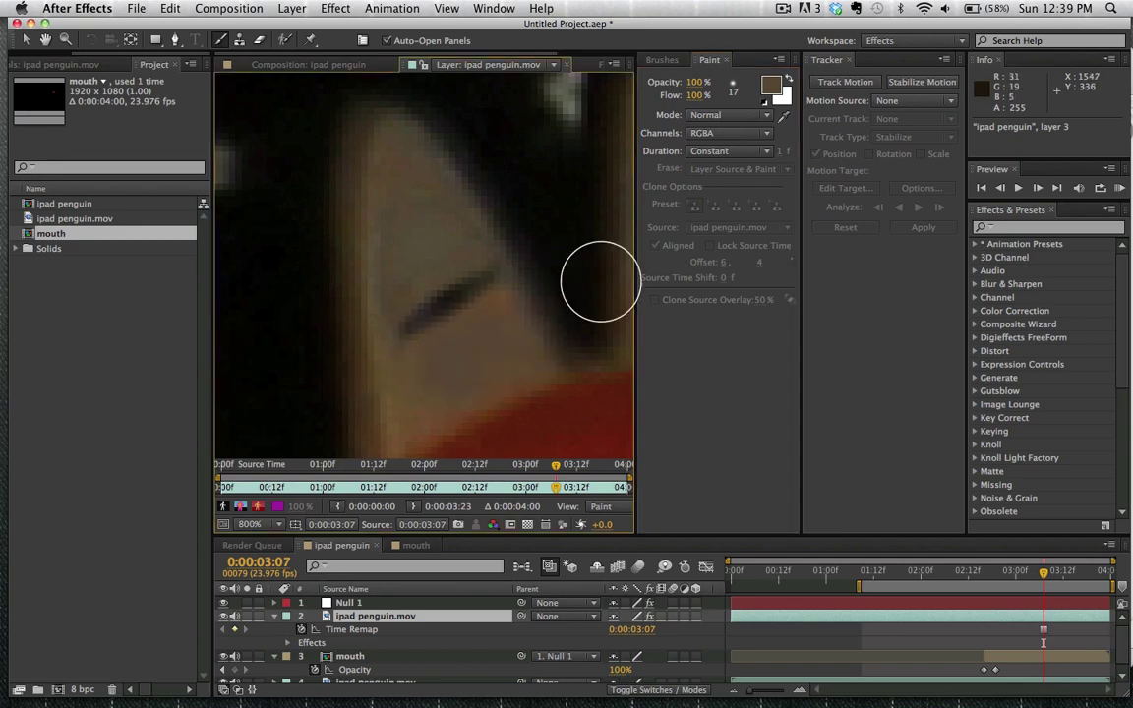
{"action": "key", "text": "slash"}
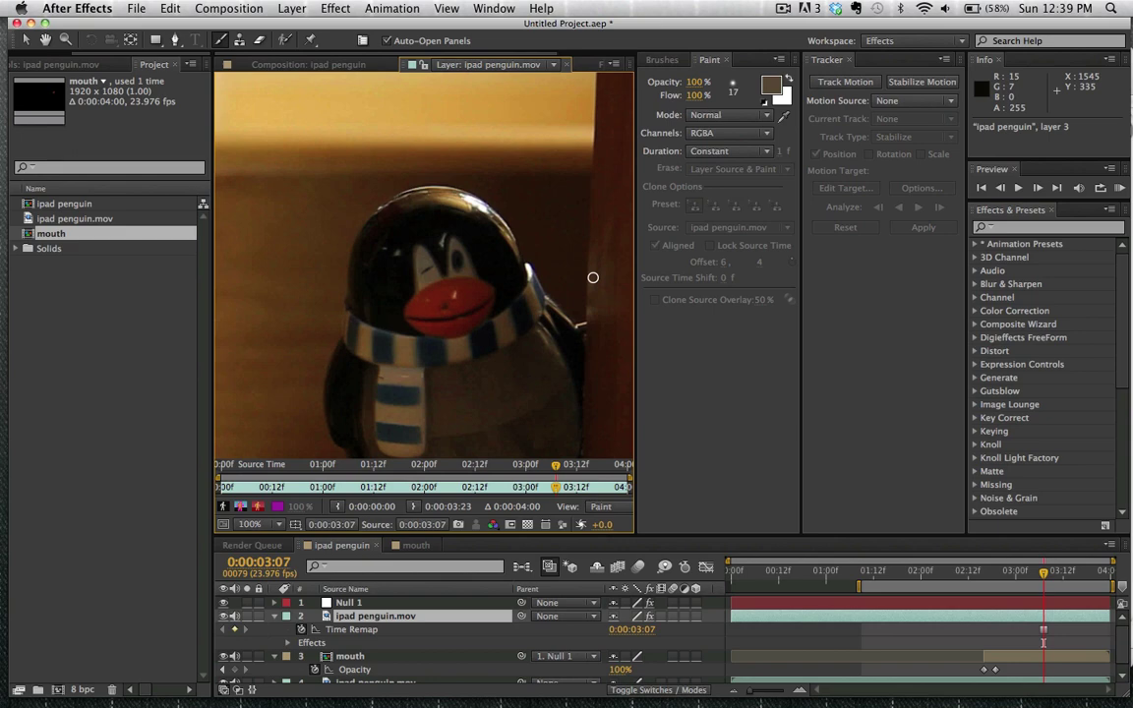
Step: Pre-compose the painted penguin footage as 'wink' and parent it to Null 1
{"action": "left_click", "coordinate": [365, 73]}
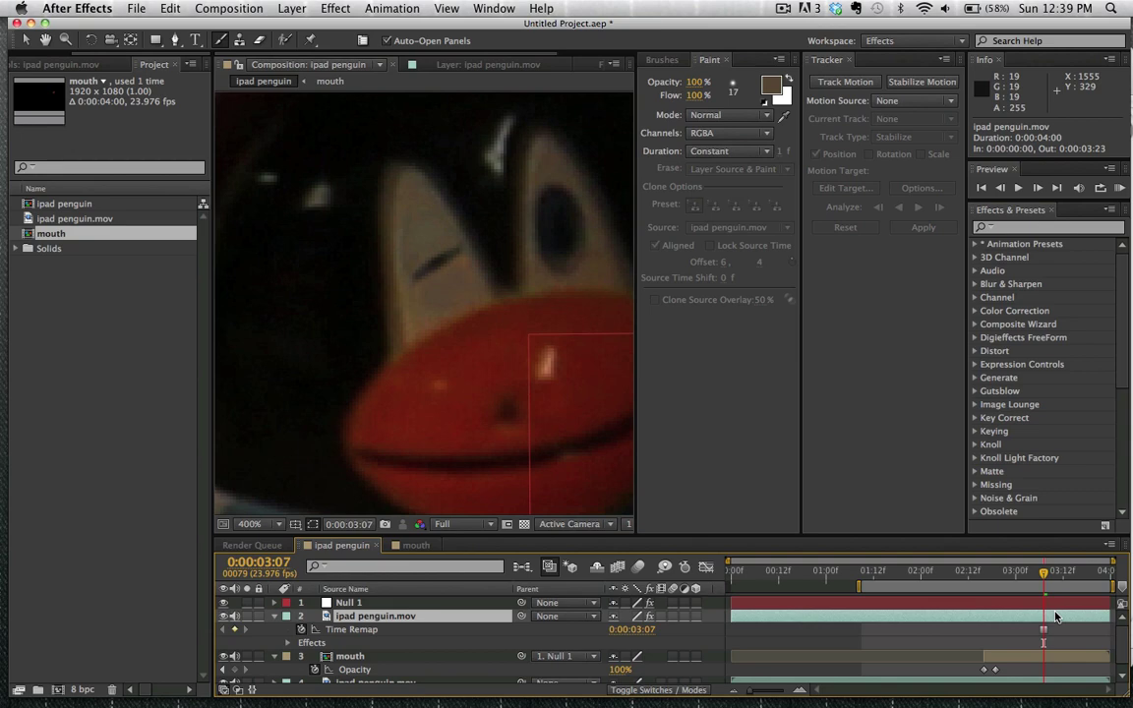
{"action": "key", "text": "super+shift+c"}
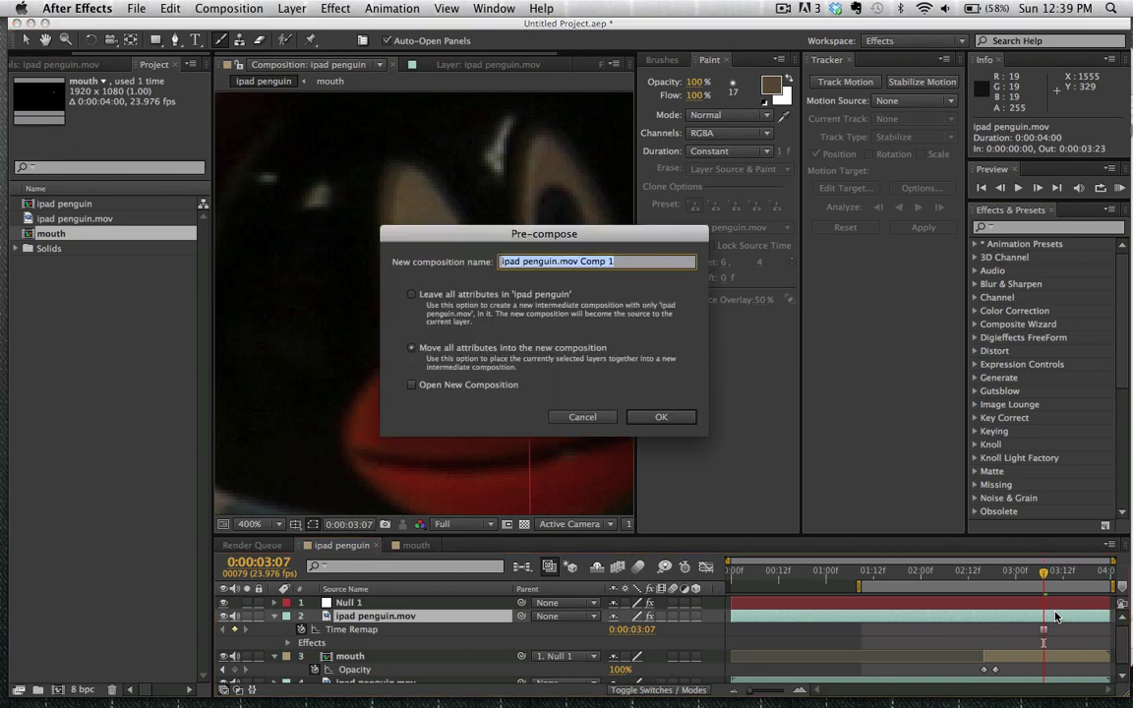
{"action": "type", "text": "wink"}
{"action": "key", "text": "Return"}
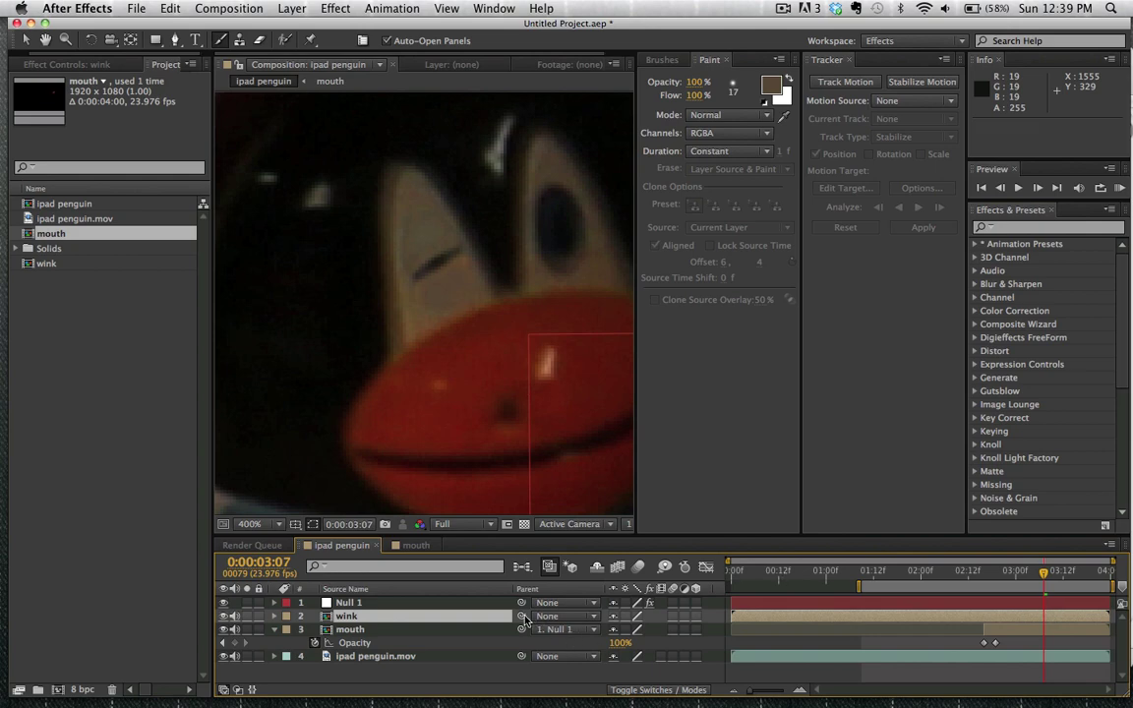
{"action": "left_click_drag", "start_coordinate": [521, 617], "coordinate": [349, 603]}
Step: Draw a curved 4-point Pen mask outlining the penguin's left eye on the wink layer
{"action": "key", "text": "g"}
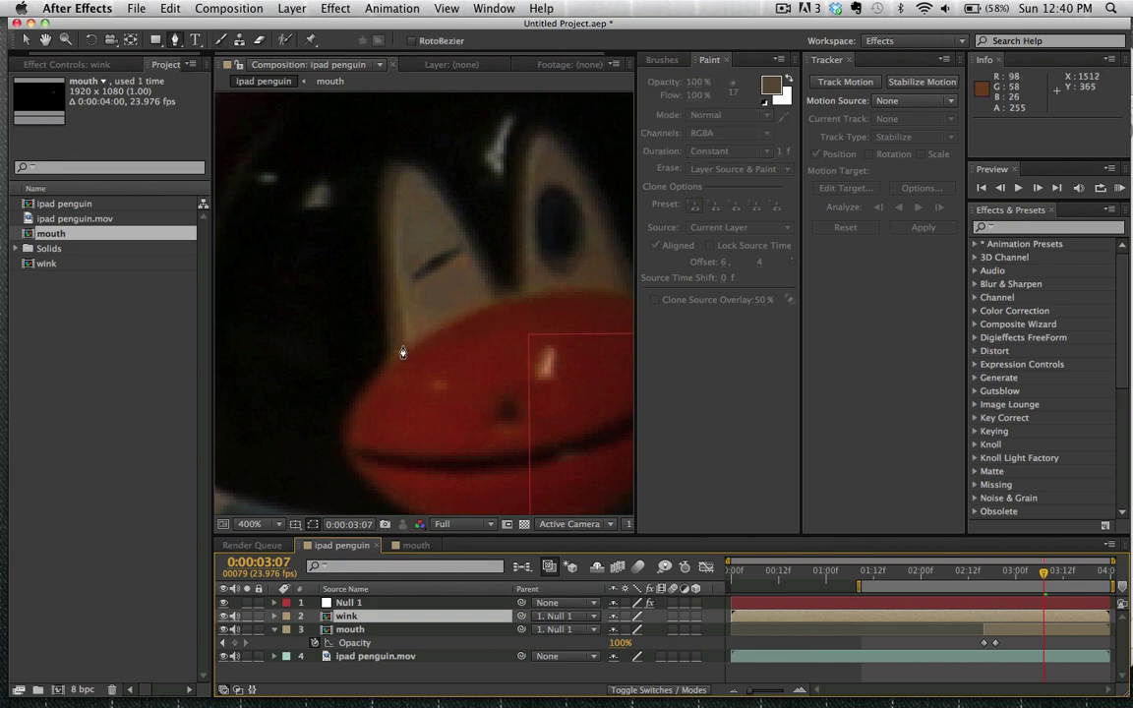
{"action": "left_click", "coordinate": [403, 349]}
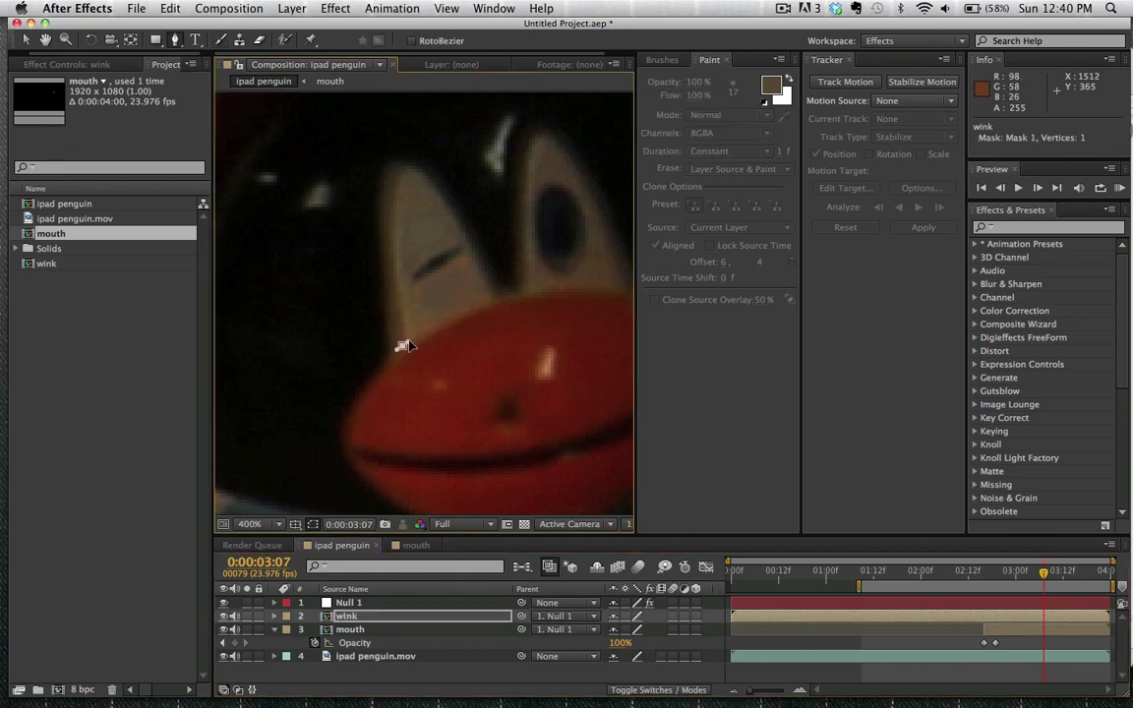
{"action": "left_click", "coordinate": [485, 303]}
{"action": "left_click_drag", "start_coordinate": [422, 179], "coordinate": [406, 168]}
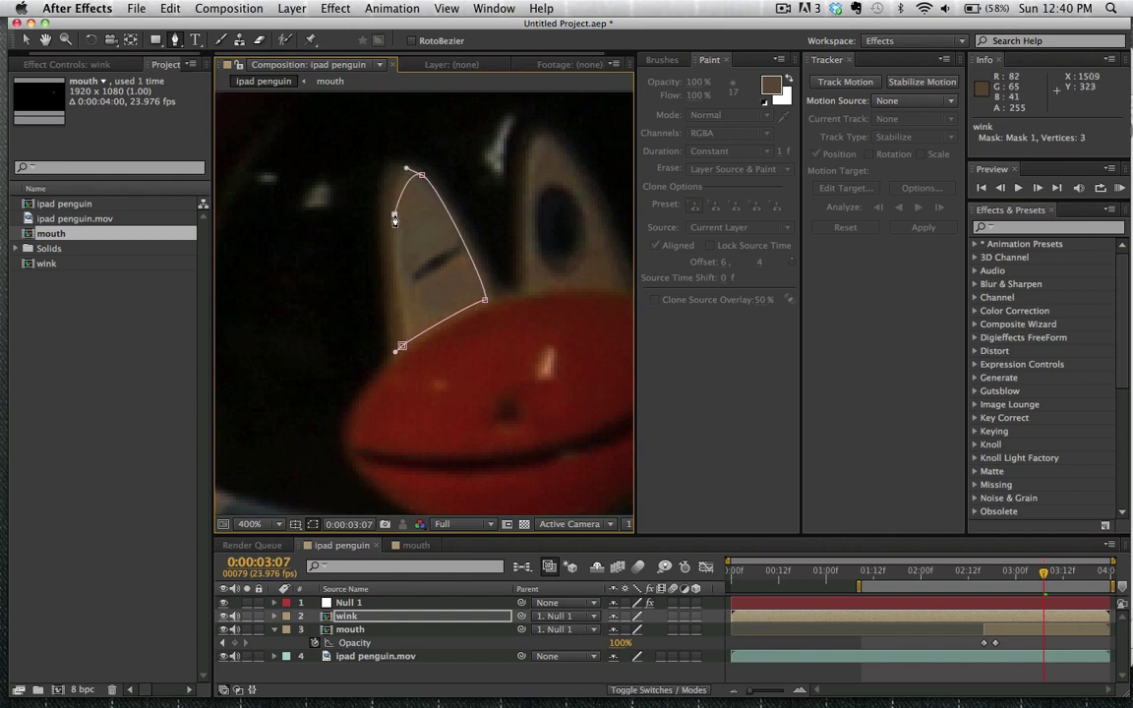
{"action": "left_click_drag", "start_coordinate": [394, 214], "coordinate": [395, 248]}
{"action": "left_click", "coordinate": [403, 351]}
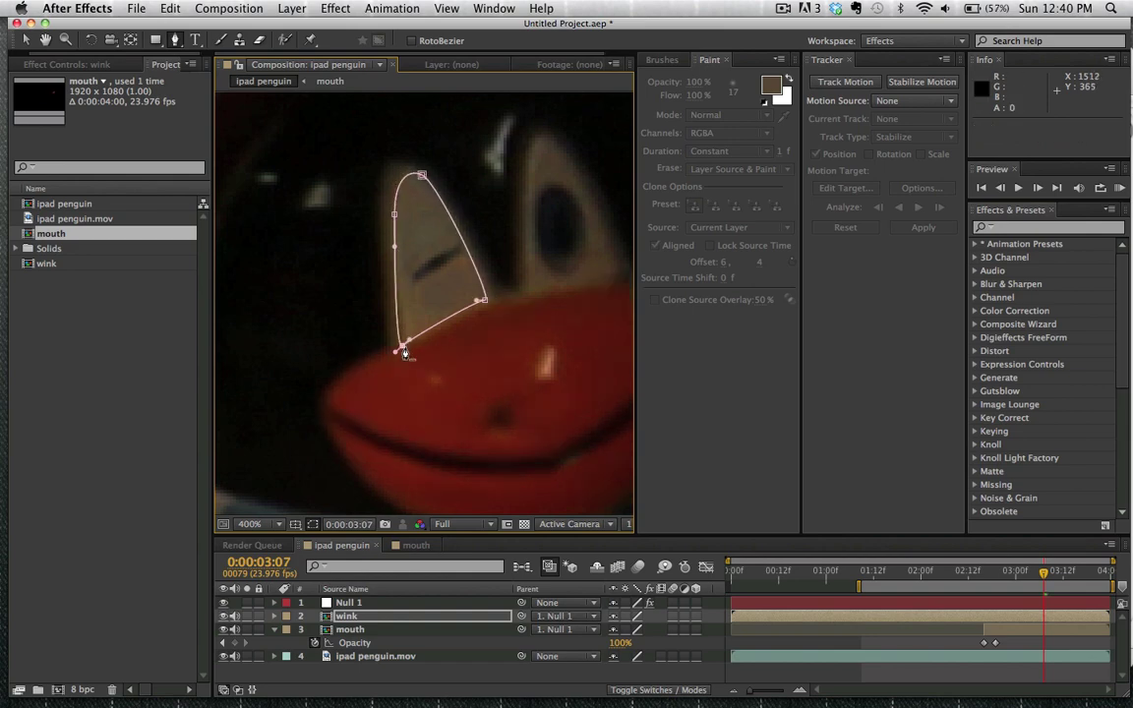
{"action": "key", "text": "v"}
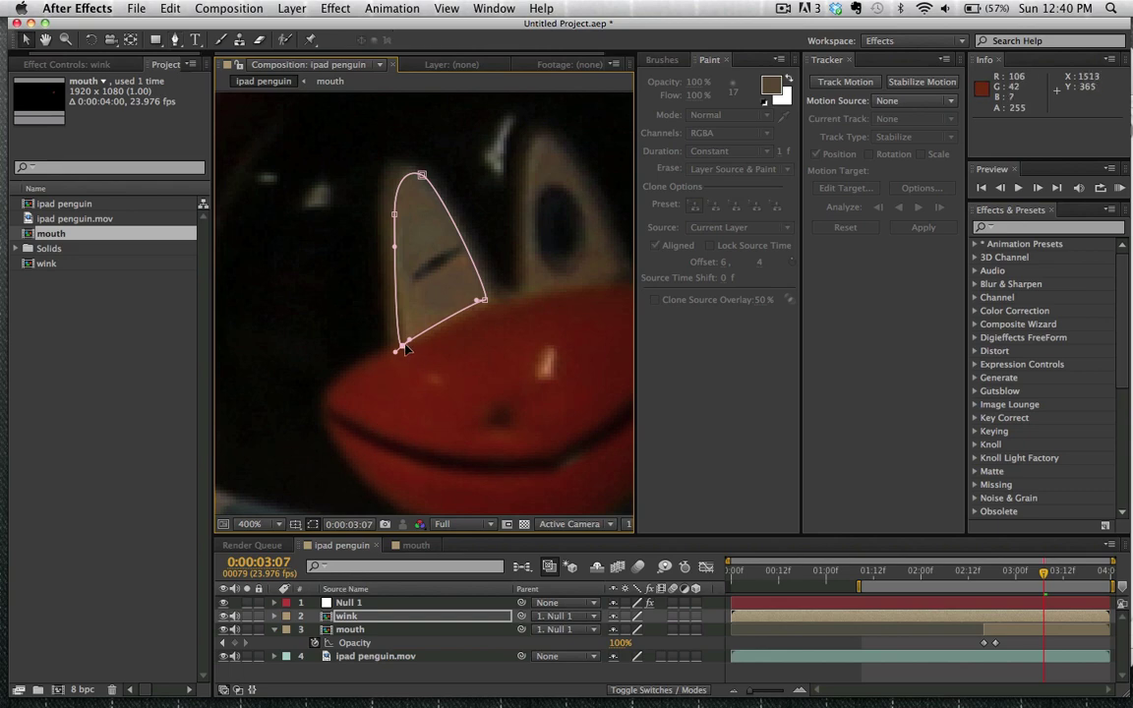
{"action": "left_click_drag", "start_coordinate": [401, 349], "coordinate": [395, 344]}
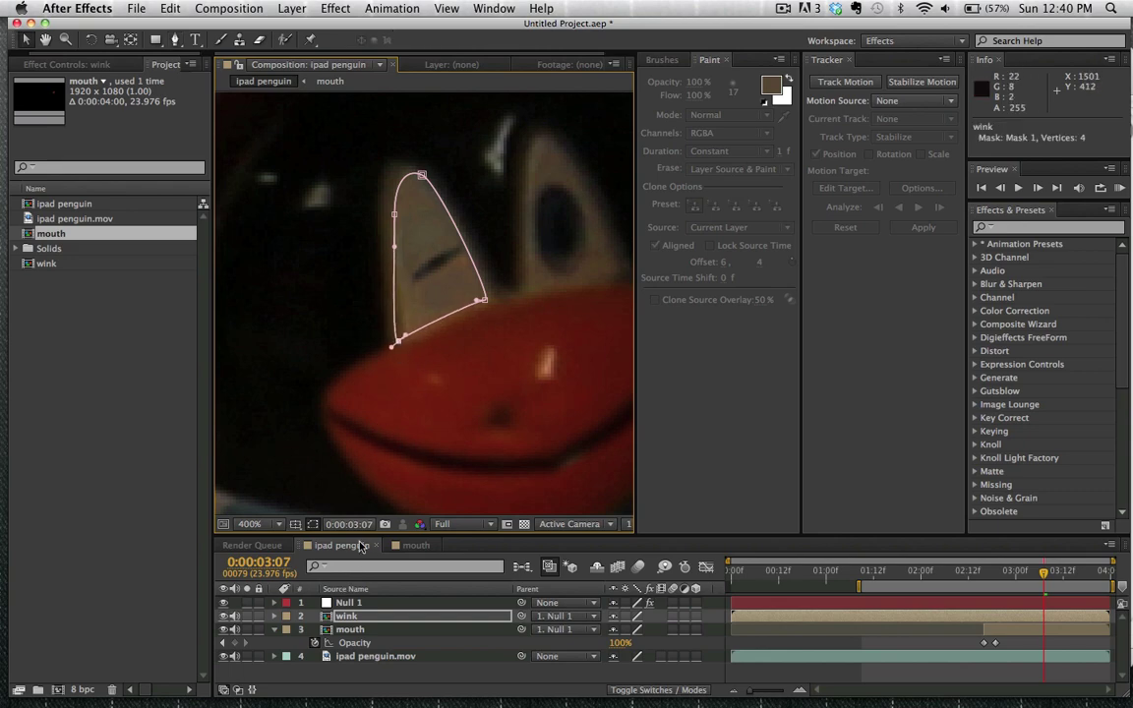
Step: Set the wink layer's Mask Feather to 4 pixels
{"action": "key", "text": "m"}
{"action": "key", "text": "m"}
{"action": "left_click", "coordinate": [629, 657]}
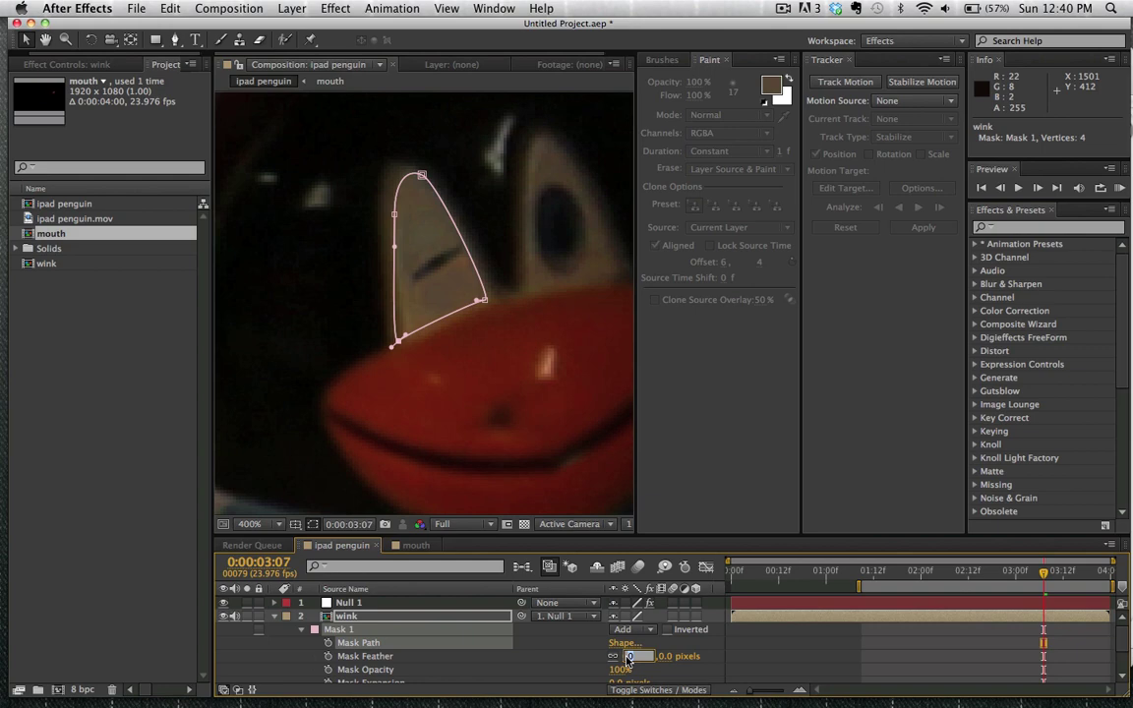
{"action": "type", "text": "4"}
{"action": "key", "text": "Return"}
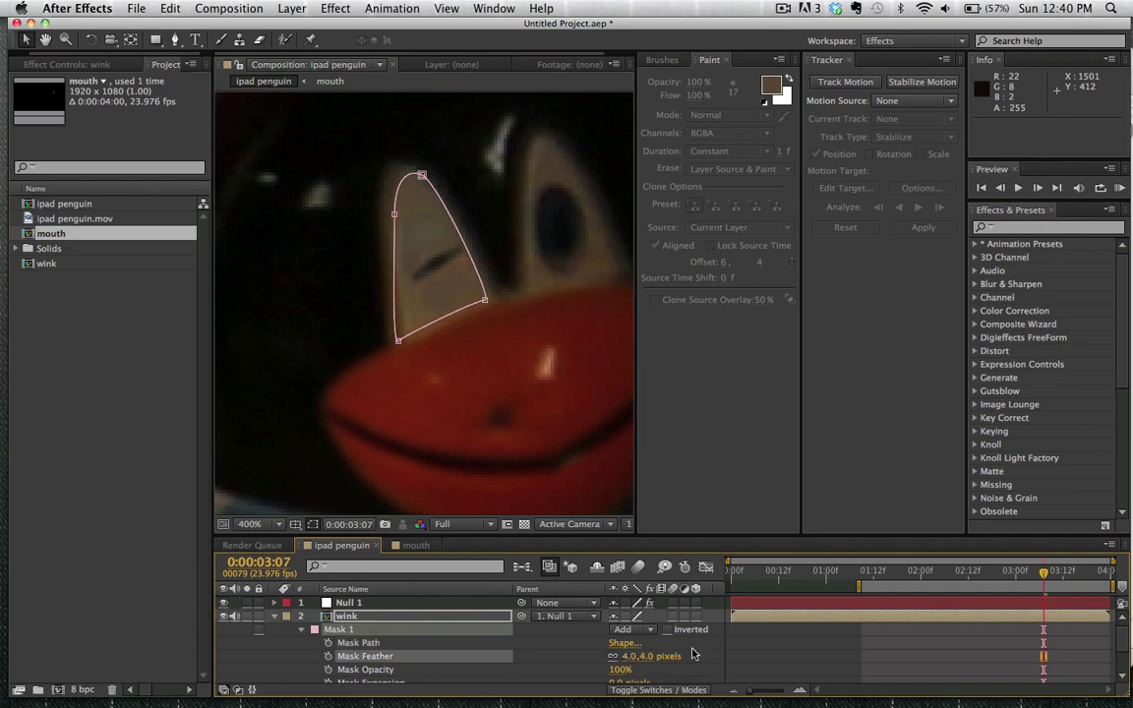
Step: Trim the wink layer to run from 0:00:03:07 to 0:00:03:12, then fit the view
{"action": "left_click", "coordinate": [822, 659]}
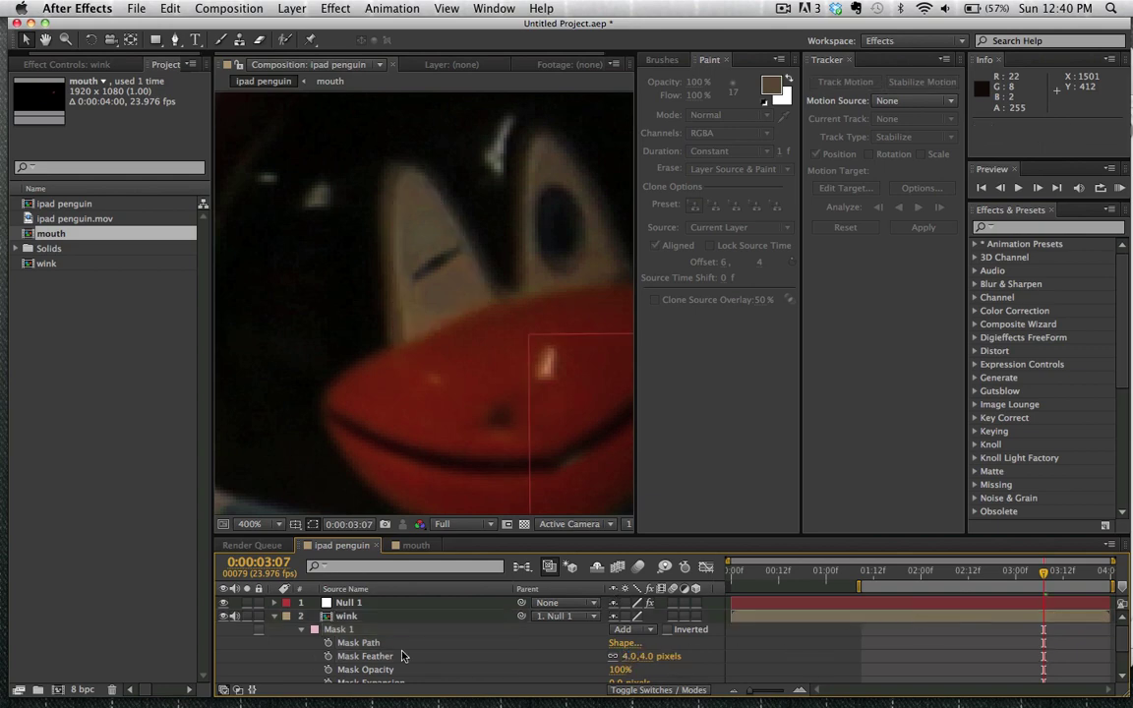
{"action": "left_click", "coordinate": [276, 615]}
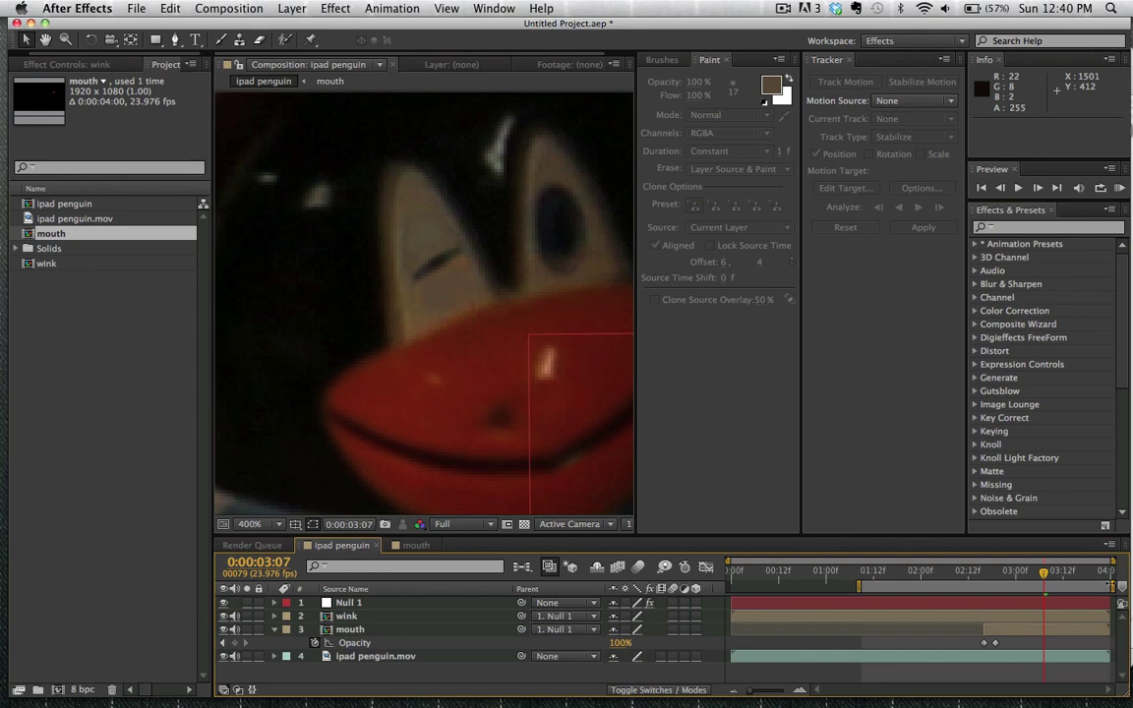
{"action": "left_click", "coordinate": [1051, 617]}
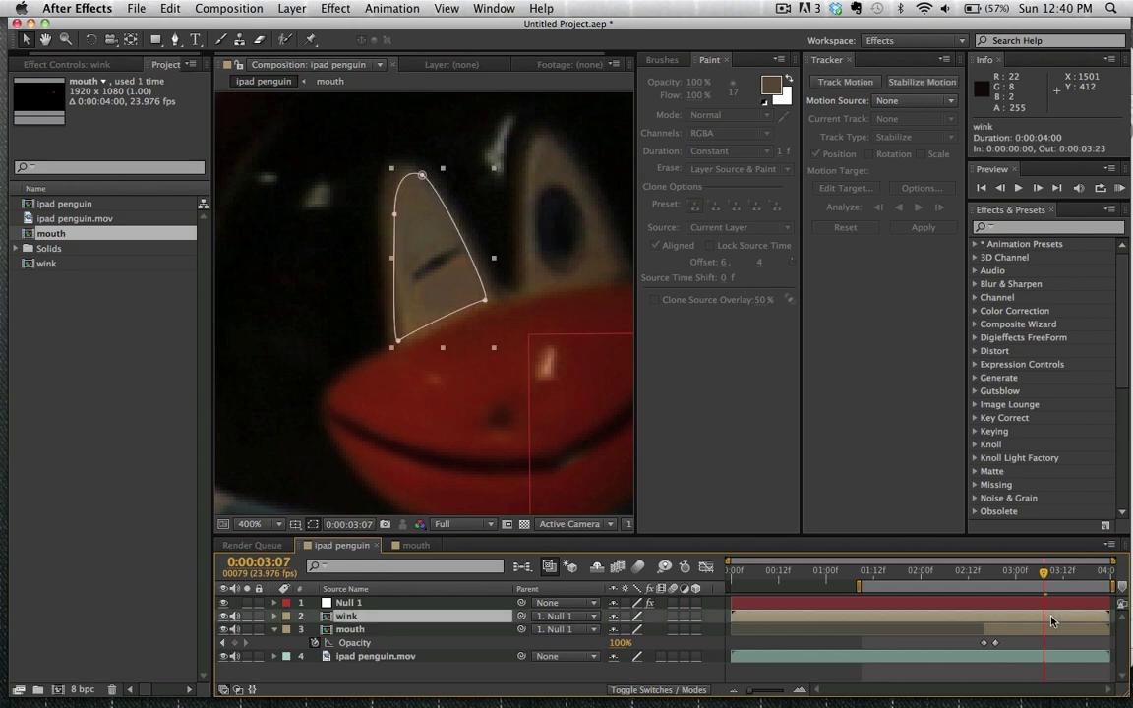
{"action": "key", "text": "alt+bracketleft"}
{"action": "key", "text": "Page_Down"}
{"action": "key", "text": "Page_Down"}
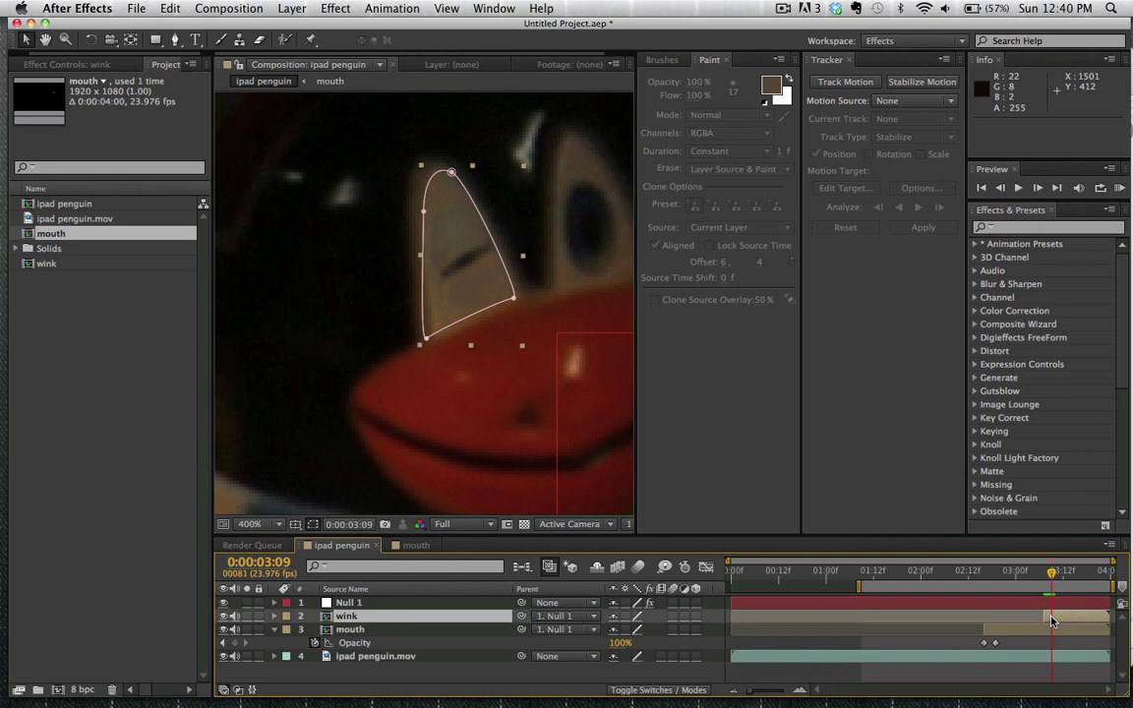
{"action": "key", "text": "Page_Down"}
{"action": "key", "text": "Page_Down"}
{"action": "key", "text": "Page_Down"}
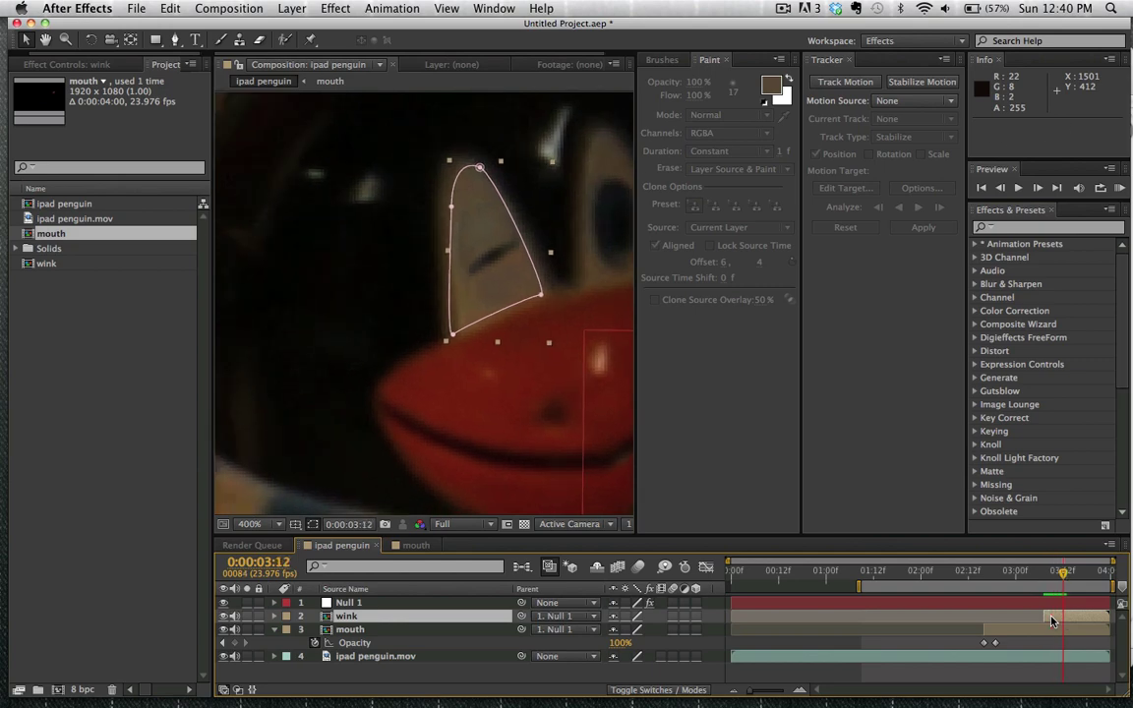
{"action": "key", "text": "alt+bracketright"}
{"action": "key", "text": "shift+slash"}
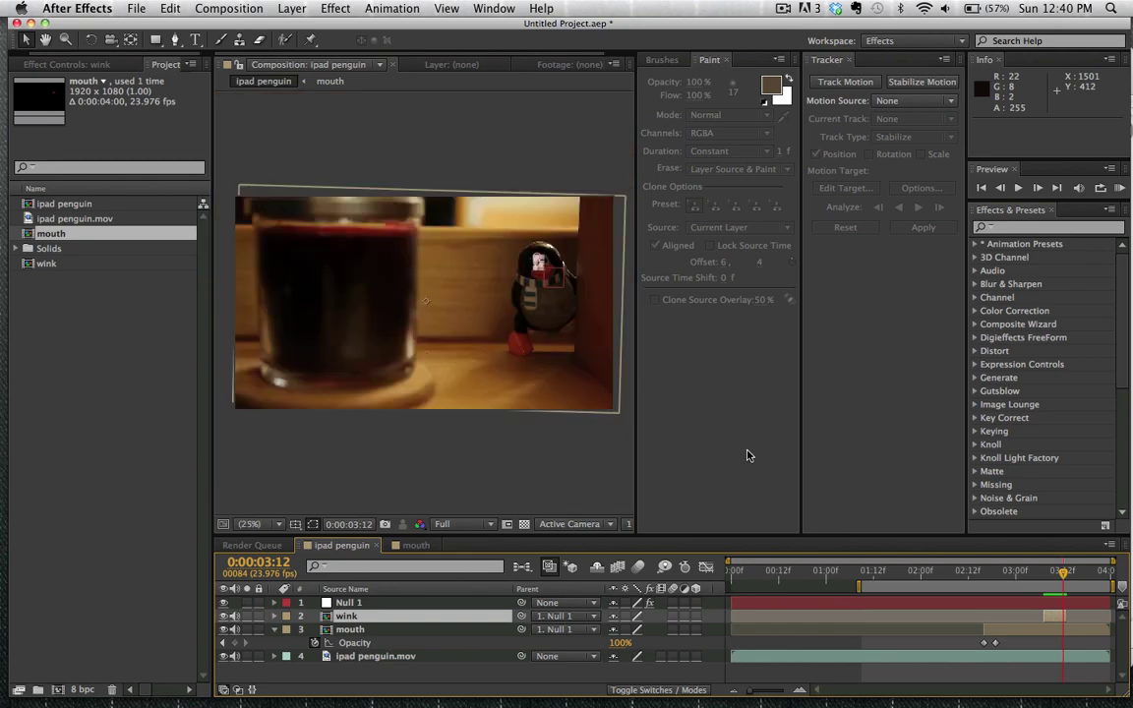
Step: RAM-preview the wink, briefly maximizing the composition panel to watch it
{"action": "left_click", "coordinate": [390, 442]}
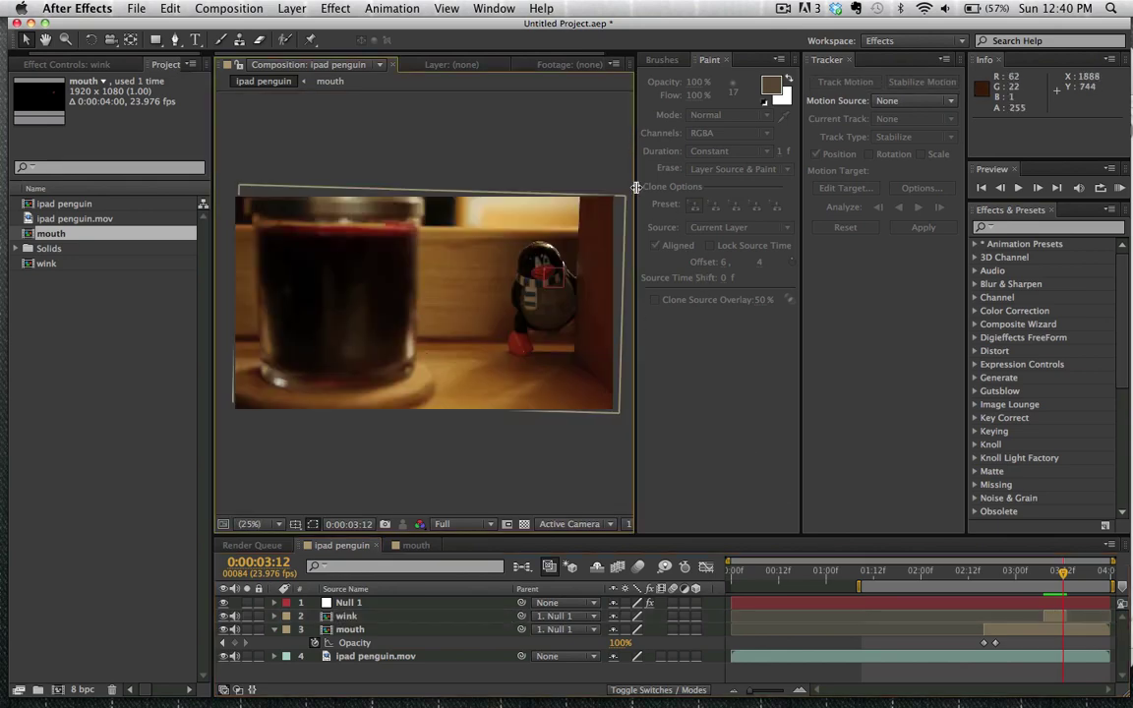
{"action": "left_click", "coordinate": [1117, 192]}
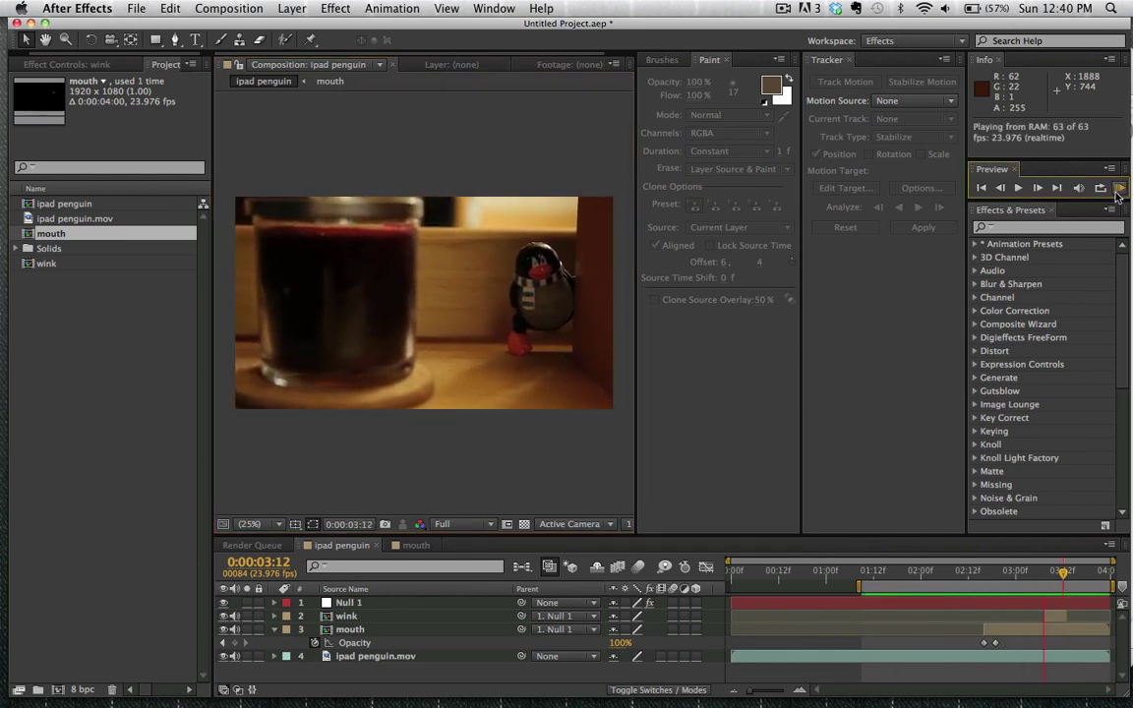
{"action": "left_click", "coordinate": [1117, 192]}
{"action": "left_click", "coordinate": [1117, 191]}
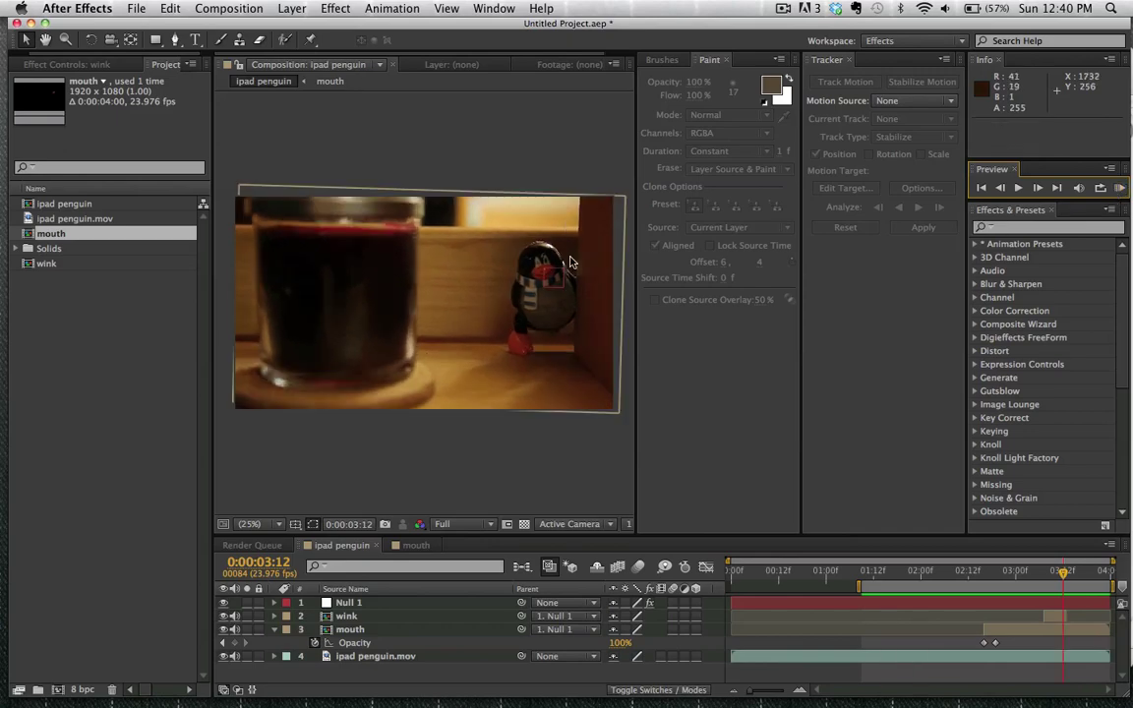
{"action": "key", "text": "grave"}
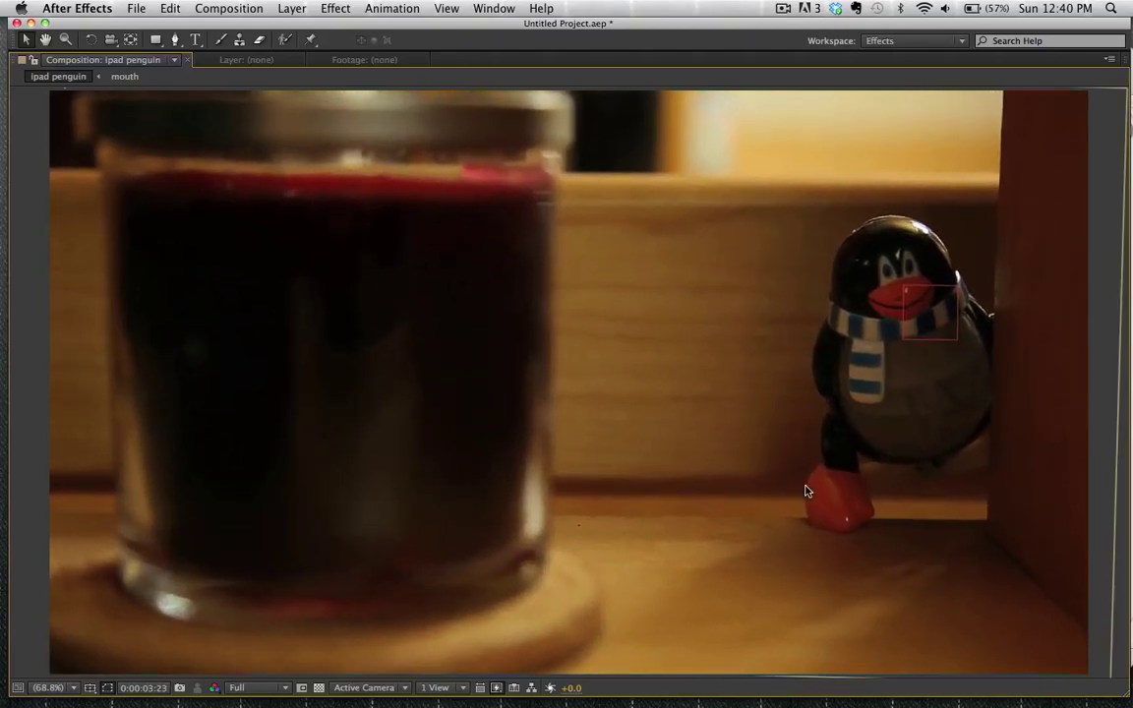
{"action": "key", "text": "grave"}
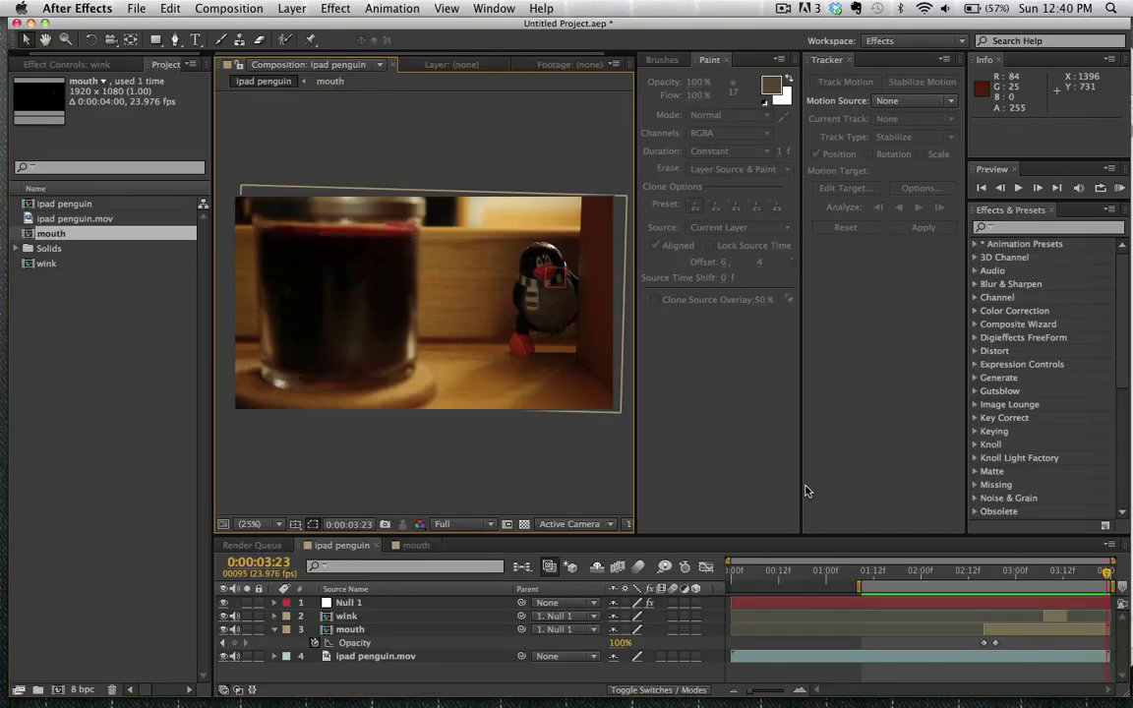
Step: Extend the wink layer to end at 0:00:03:21 and replay it full-window
{"action": "left_click", "coordinate": [1062, 613]}
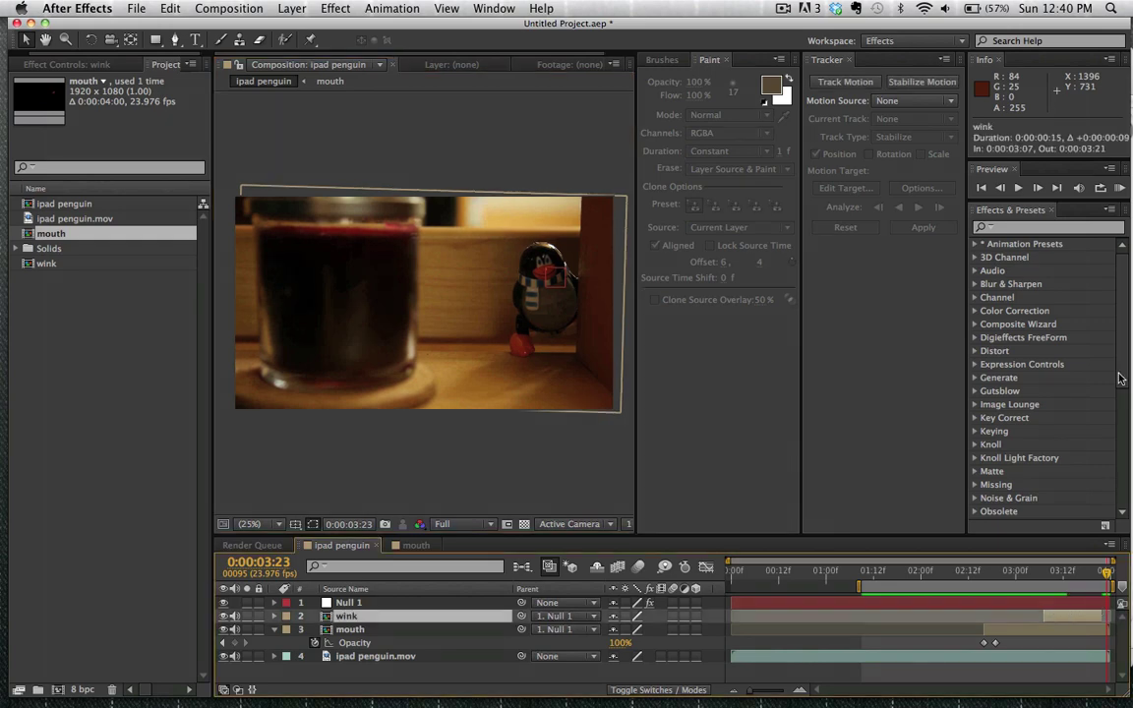
{"action": "left_click", "coordinate": [1118, 187]}
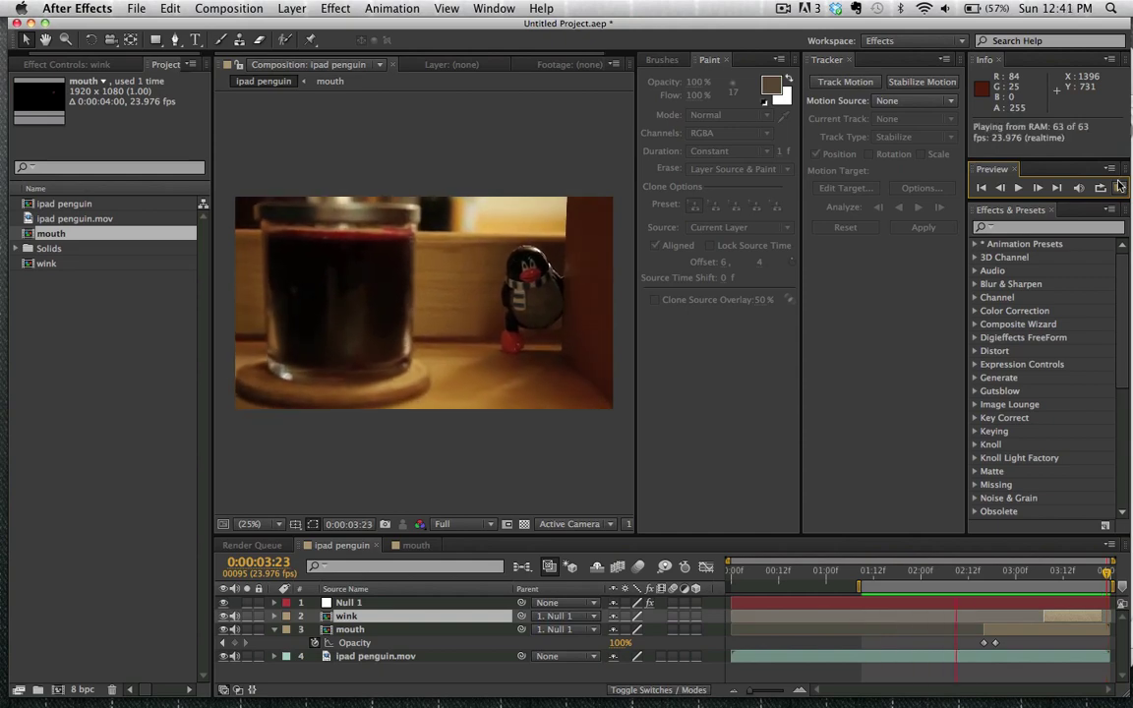
{"action": "left_click", "coordinate": [620, 296]}
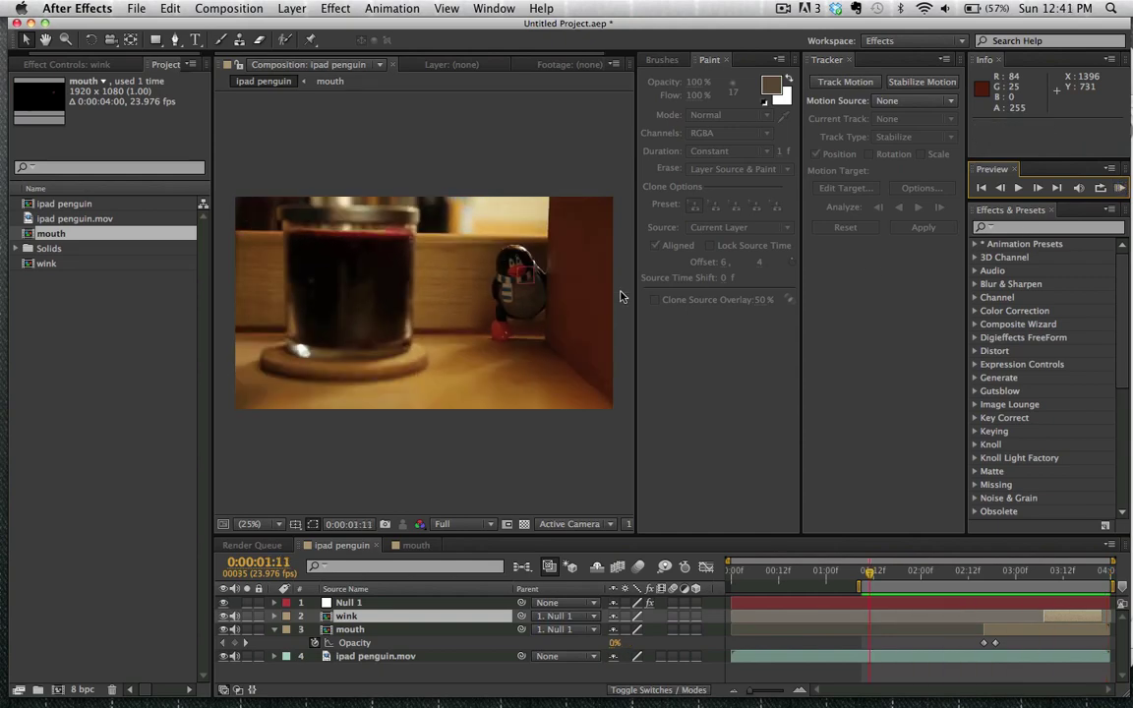
{"action": "key", "text": "grave"}
{"action": "key", "text": "space"}
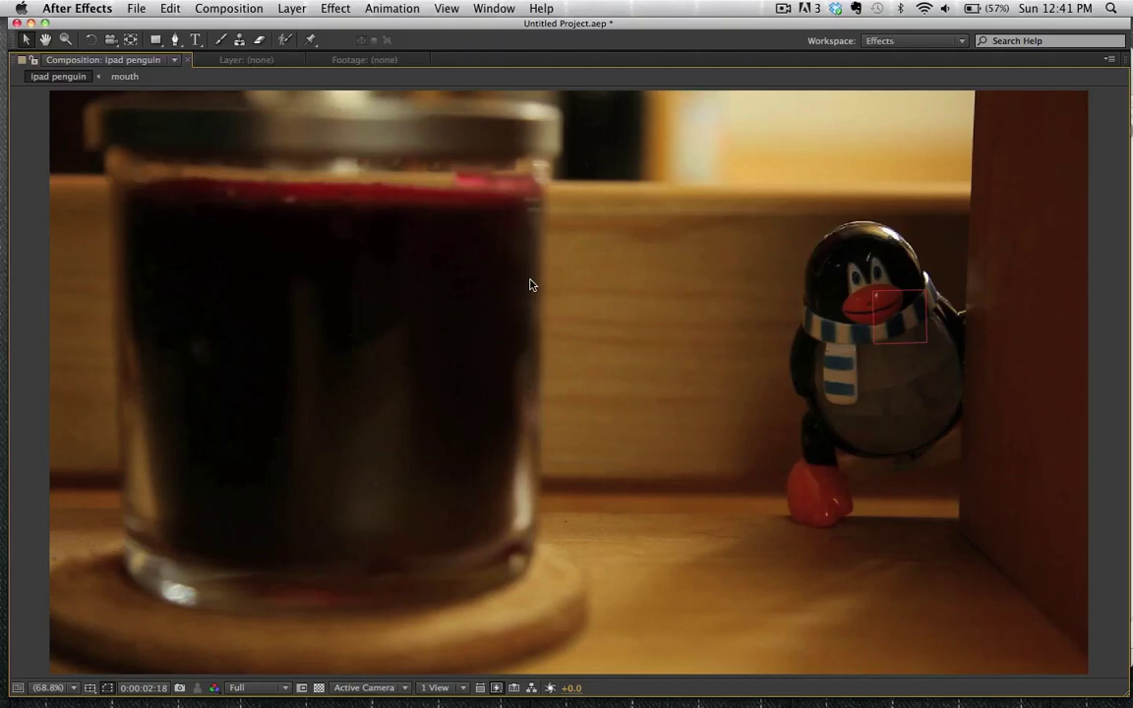